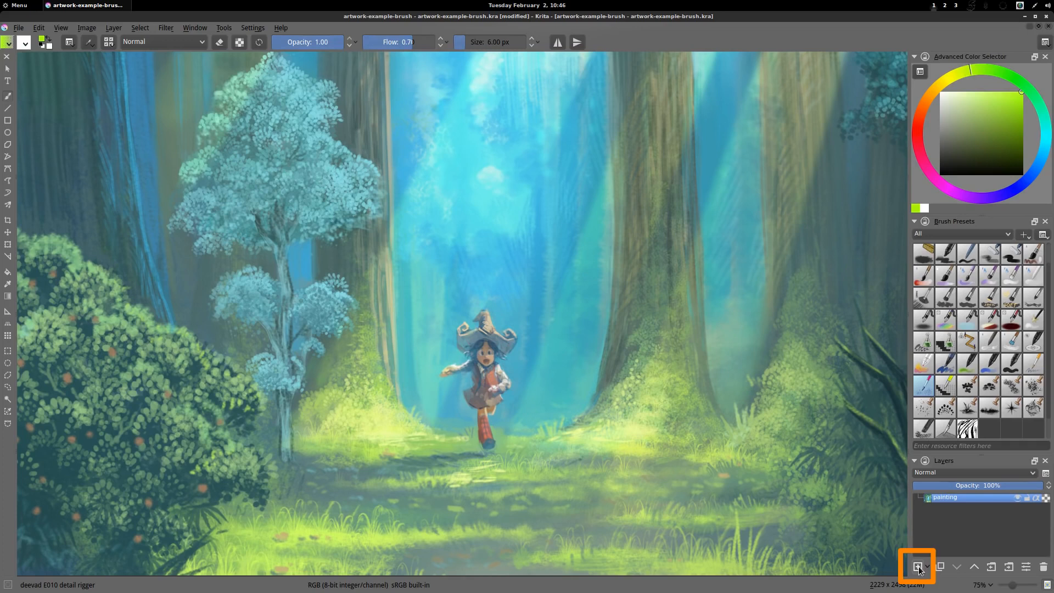
- Add a new paint layer and paint small white flower petals on the shaded grass, using a brush of about 7 px
click(919, 567)
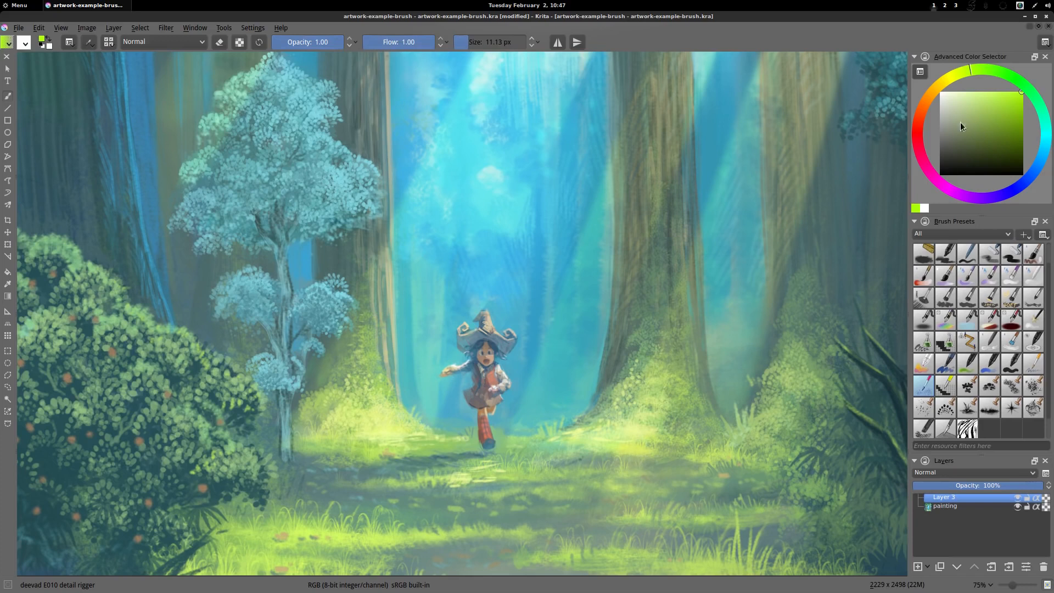
drag(962, 76, 961, 121)
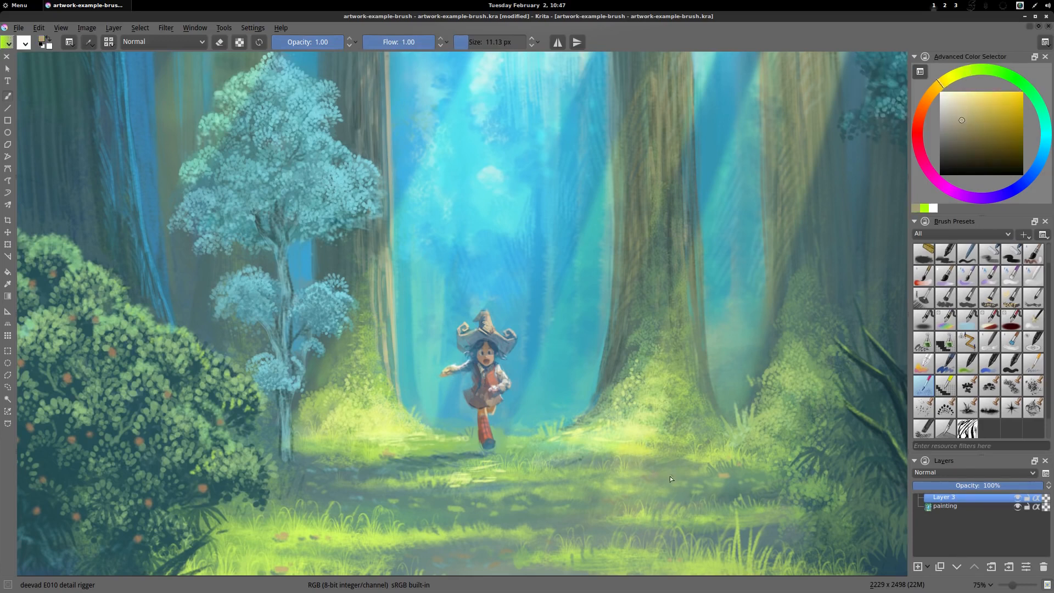
click(960, 129)
click(941, 92)
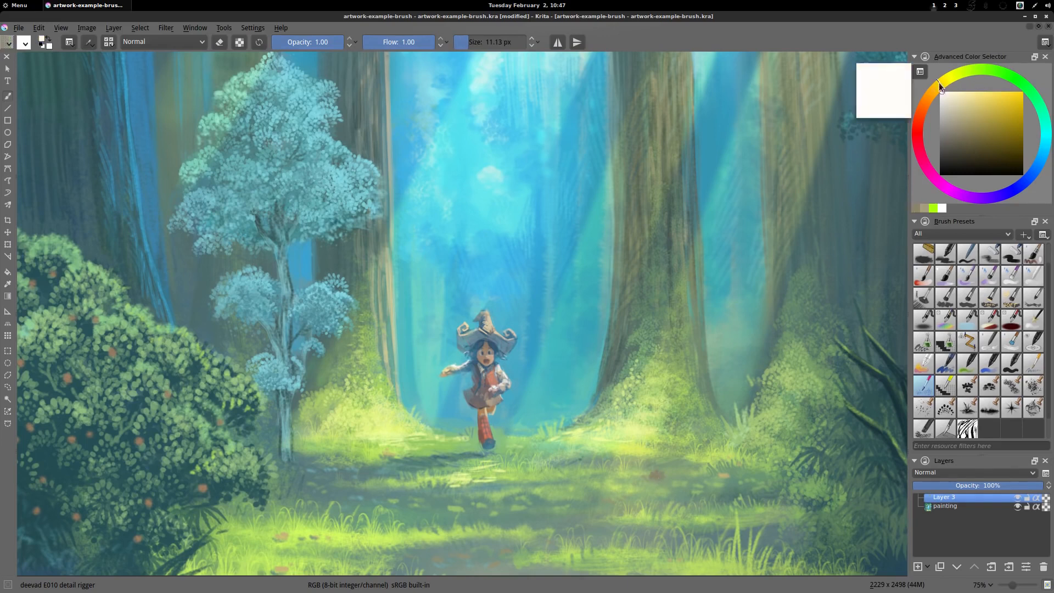
shift+drag(654, 475, 653, 473)
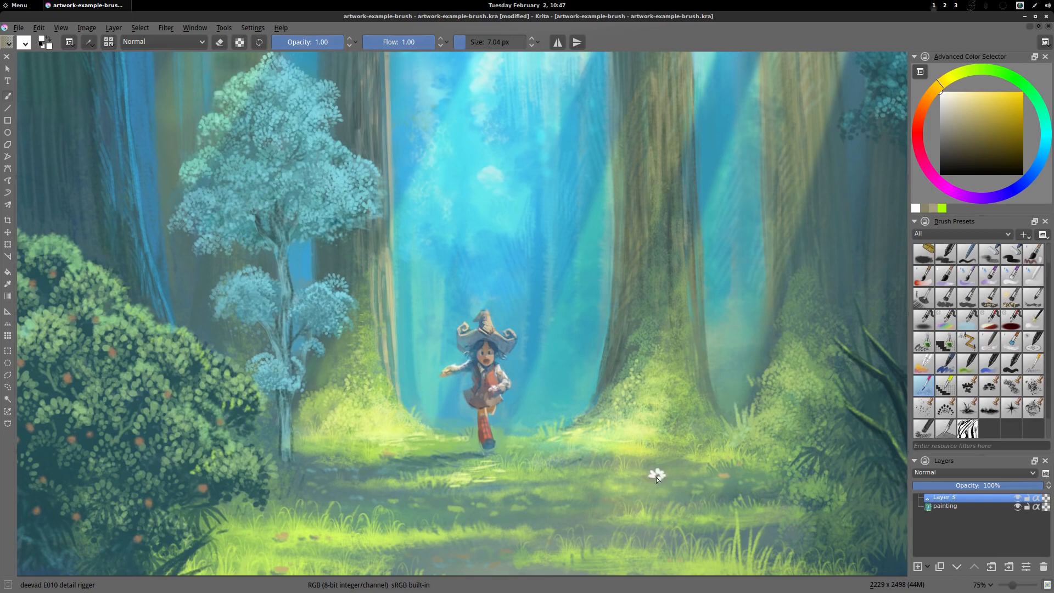
- Paint the flower's yellow centre, shade the petals with grey-green and brown, and touch them up with white sampled from the flower
click(1008, 92)
drag(658, 474, 659, 475)
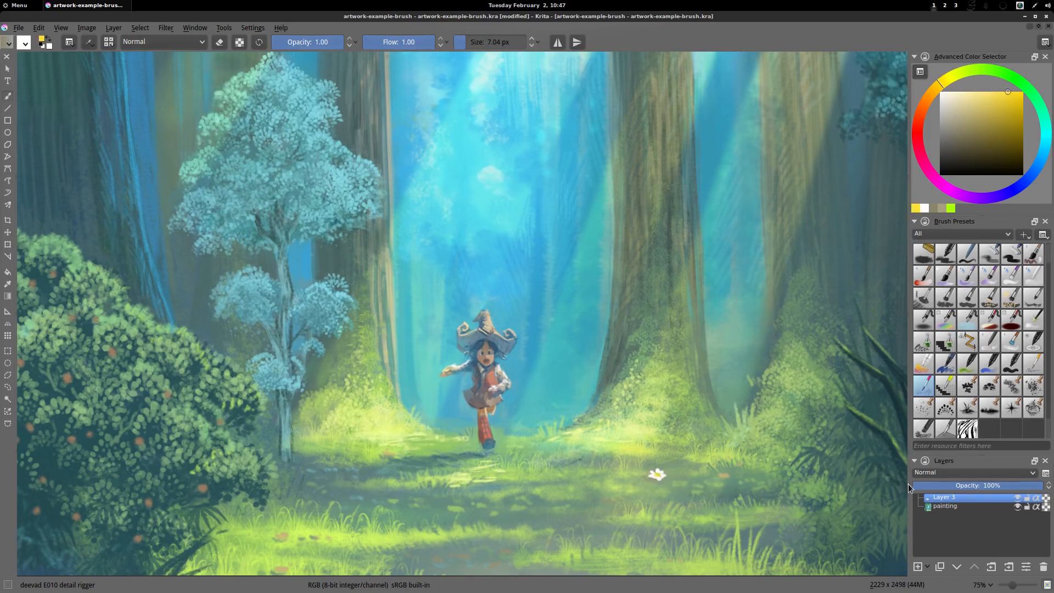
ctrl+click(737, 494)
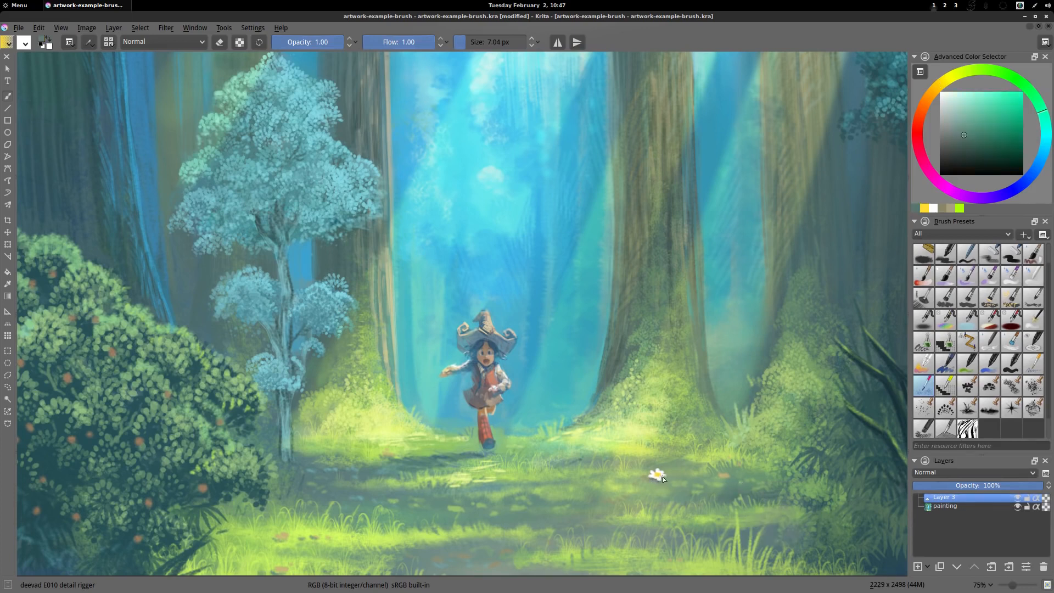
click(929, 91)
click(976, 139)
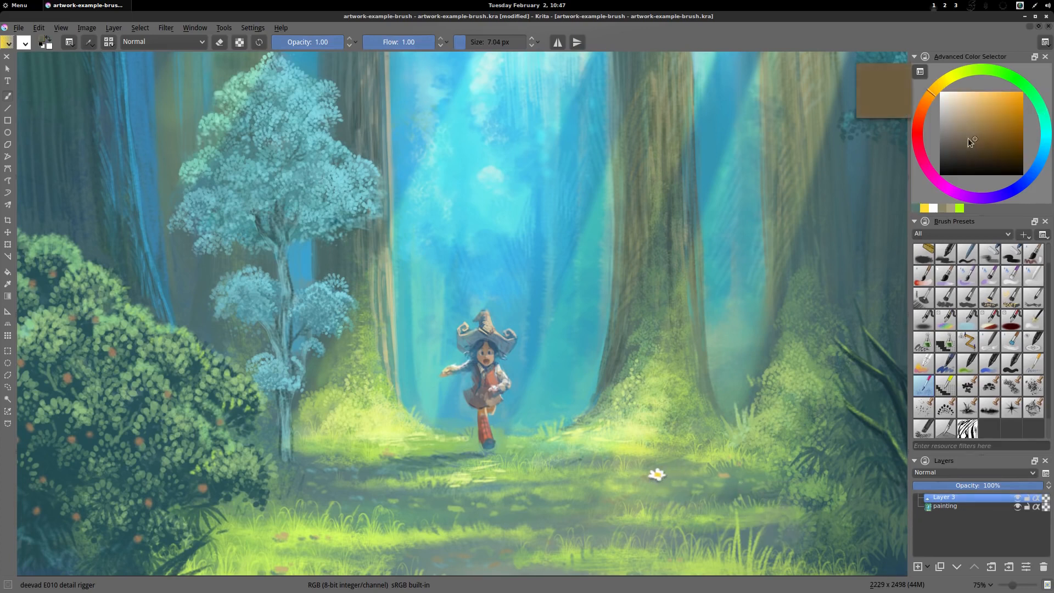
click(657, 476)
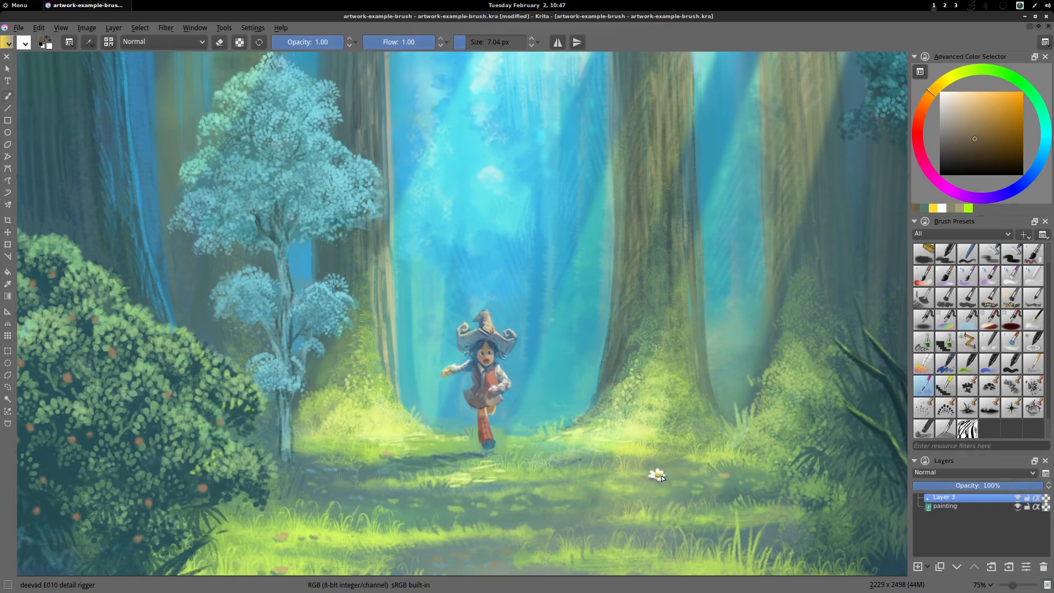
ctrl+click(658, 478)
click(657, 477)
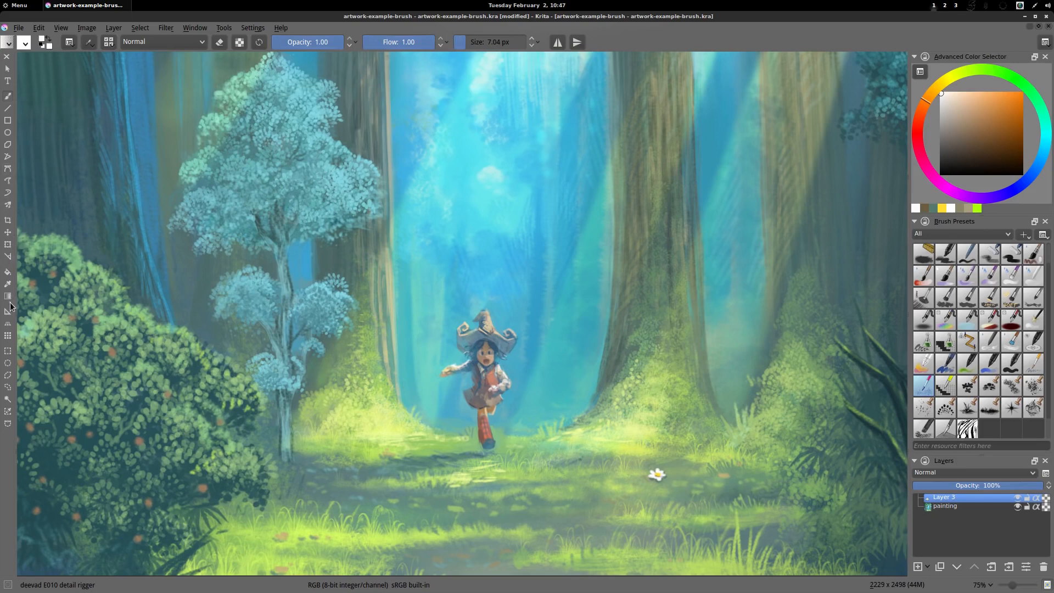
- Move the painted flower to the lower middle of the lawn and rename its layer flower
click(8, 235)
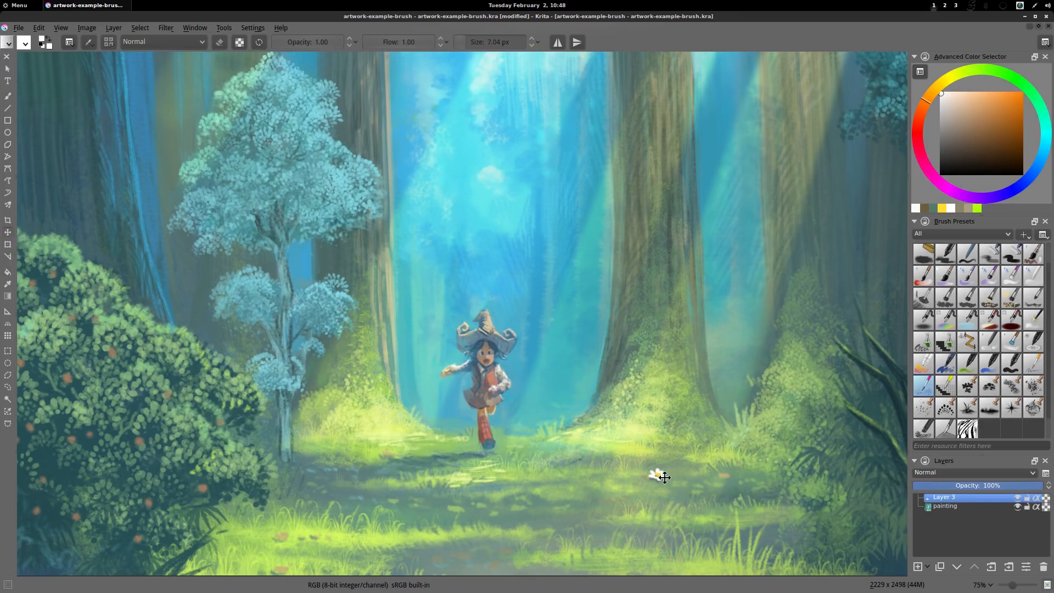
drag(657, 475, 598, 519)
double_click(945, 497)
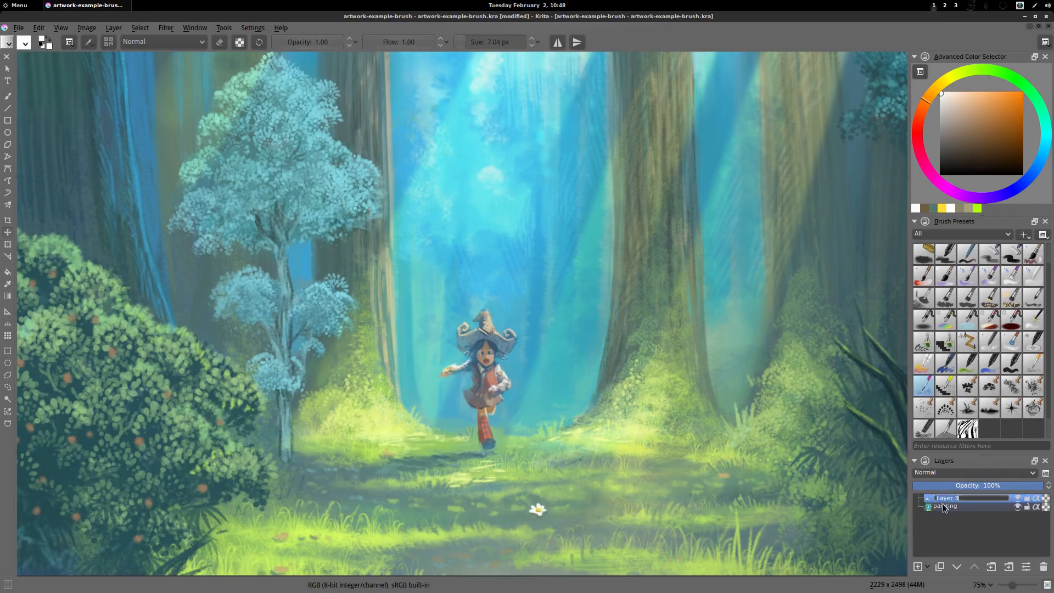
text(flower)
key(Return)
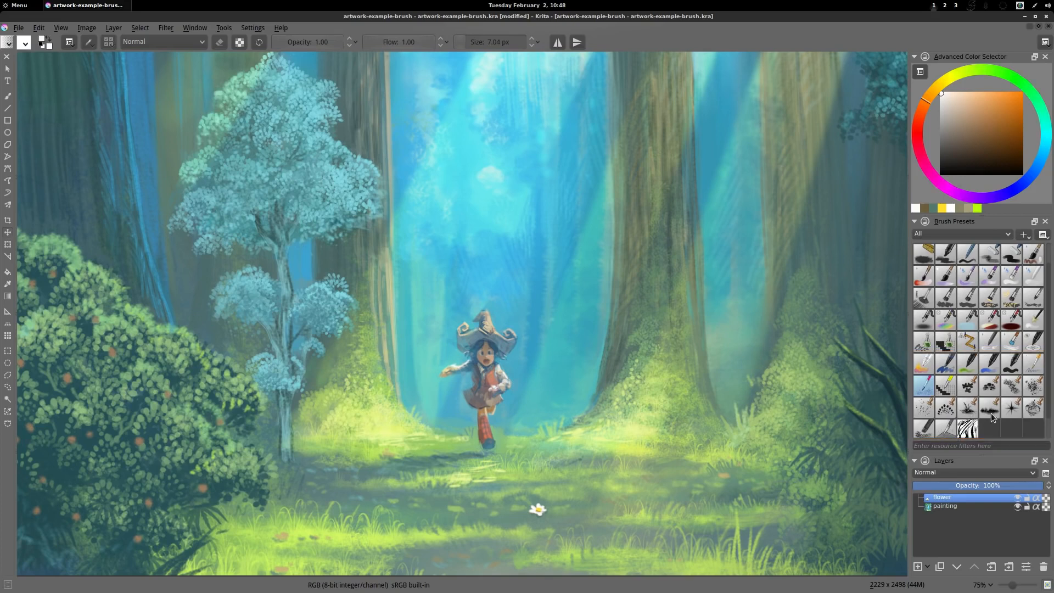
- Choose the deevad G4 herbal stylised 3 brush preset and isolate the flower layer
click(969, 410)
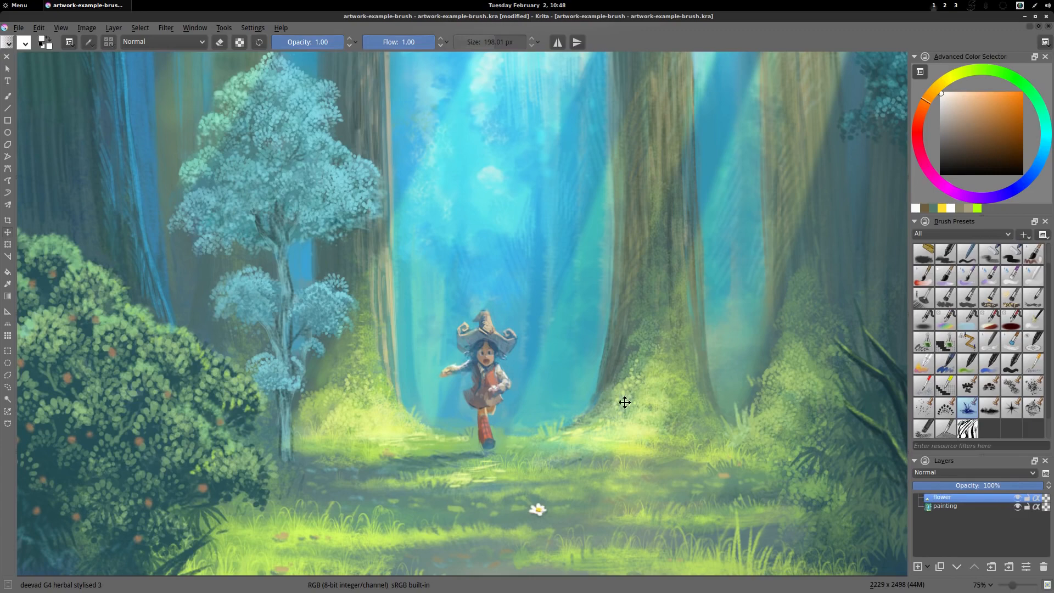
mouse_move(996, 499)
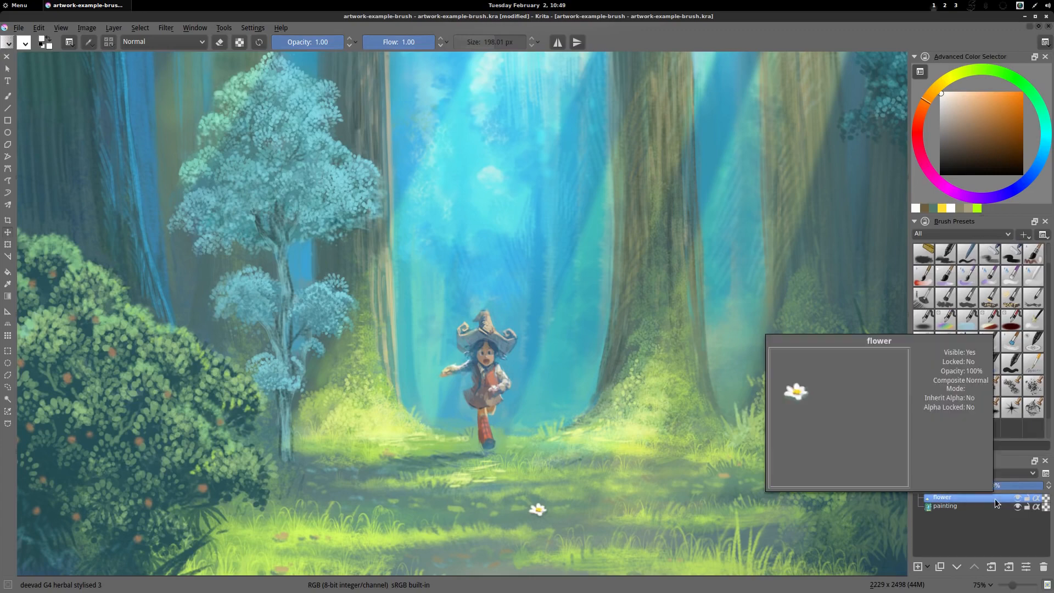
right_click(948, 497)
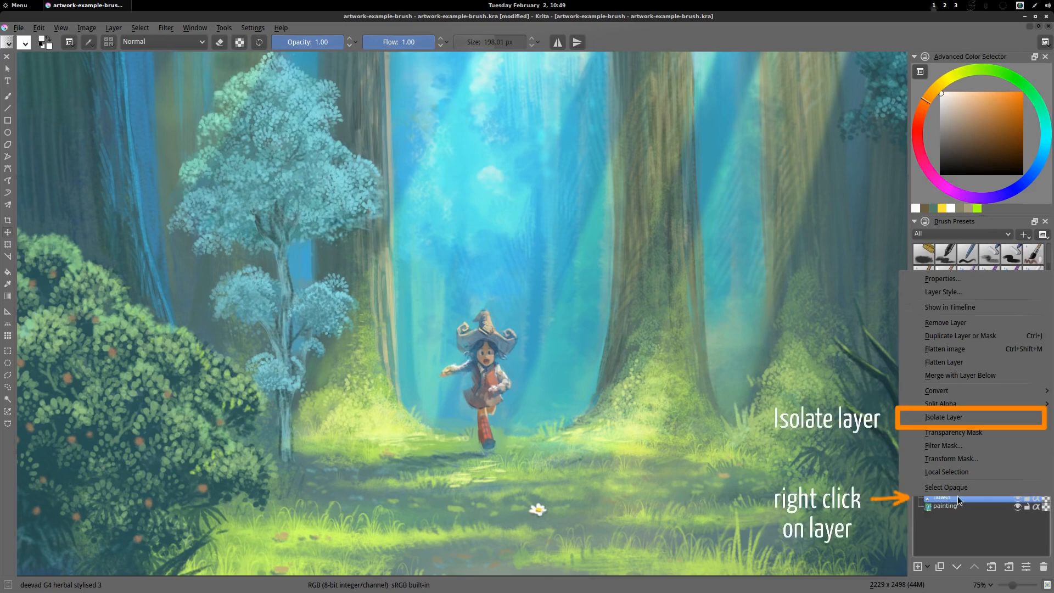
click(964, 417)
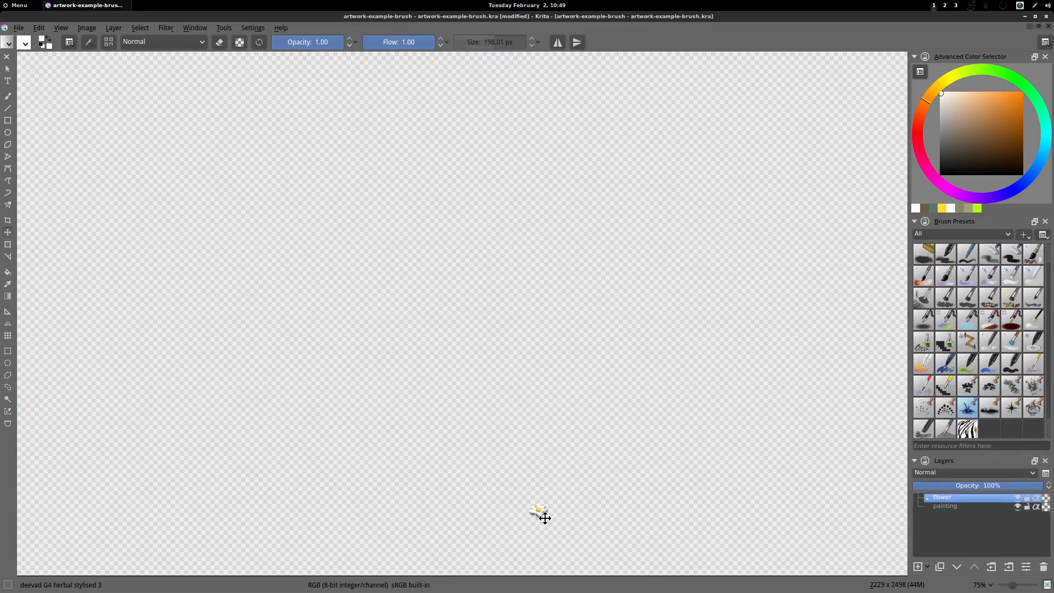
scroll(549, 520, up, 3)
drag(549, 519, 525, 357)
scroll(517, 365, up, 2)
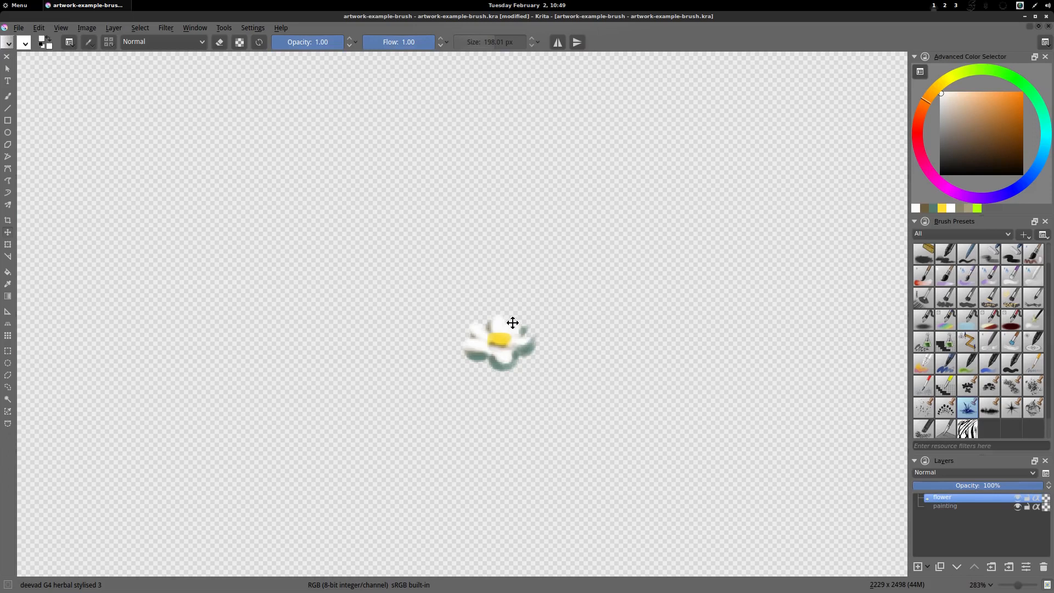
- Make a square rectangular selection closely surrounding the flower
click(9, 352)
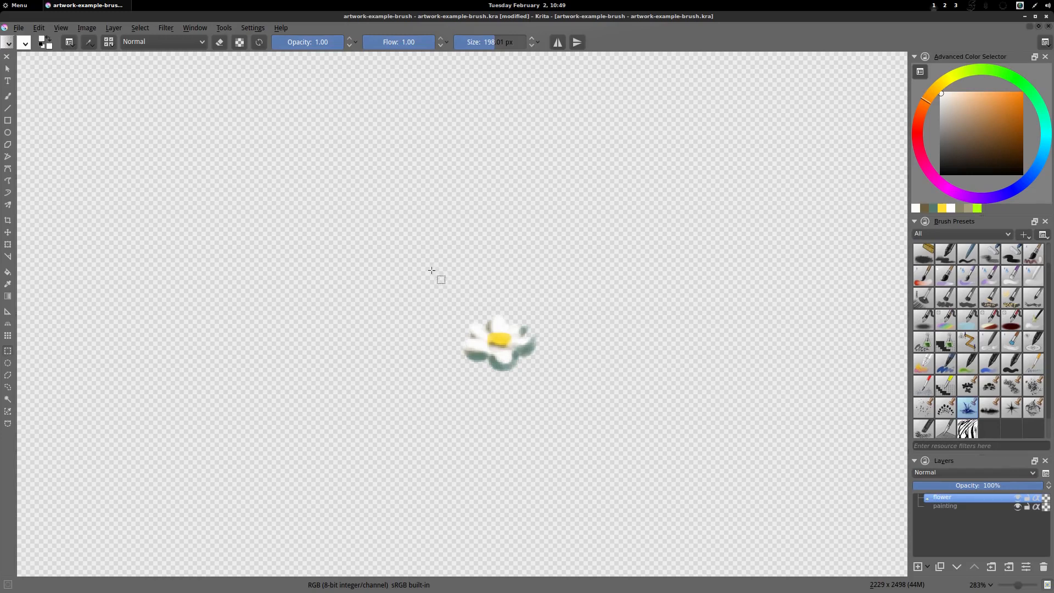
mouse_move(432, 270)
mouse_down()
mouse_move(572, 395)
mouse_move(559, 414)
mouse_move(563, 394)
mouse_move(569, 418)
mouse_move(506, 330)
mouse_move(594, 401)
mouse_move(433, 278)
mouse_move(501, 340)
mouse_move(558, 366)
mouse_up()
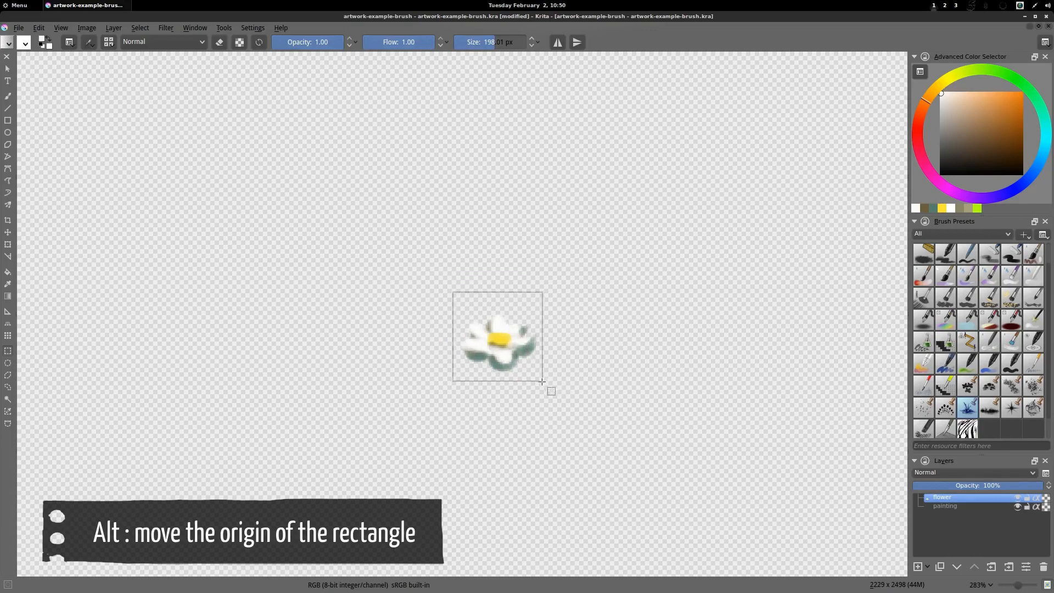
drag(550, 386, 550, 391)
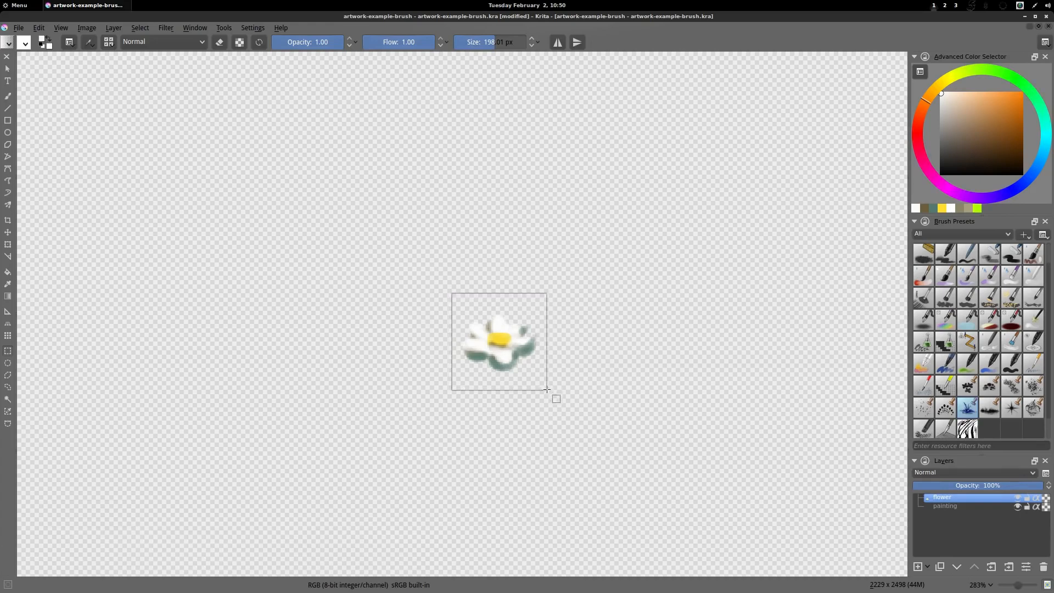
drag(546, 388, 546, 388)
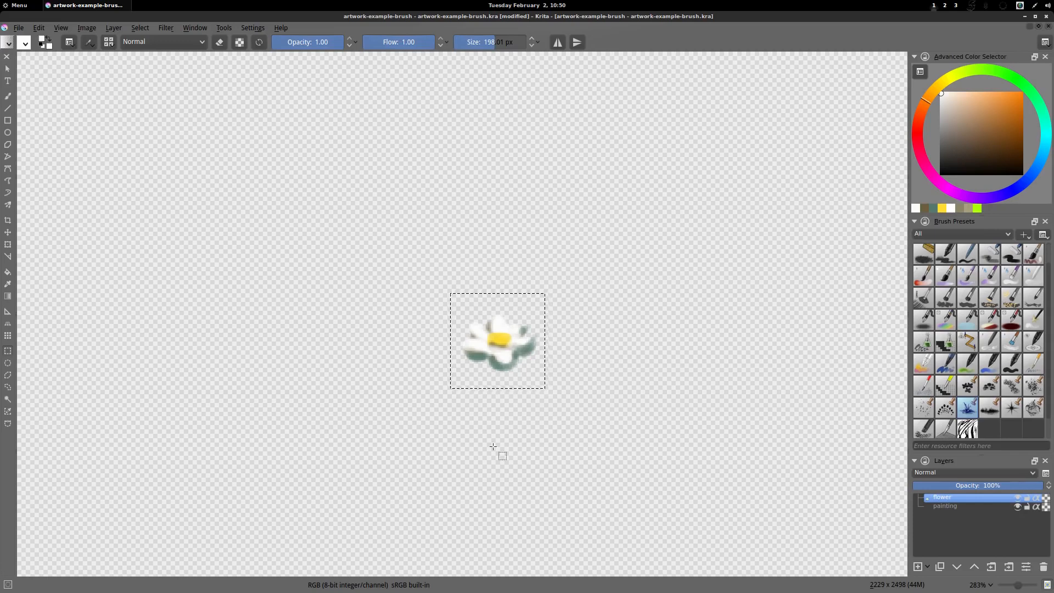
mouse_move(544, 316)
mouse_down()
mouse_move(535, 265)
mouse_move(514, 298)
mouse_move(531, 300)
mouse_up()
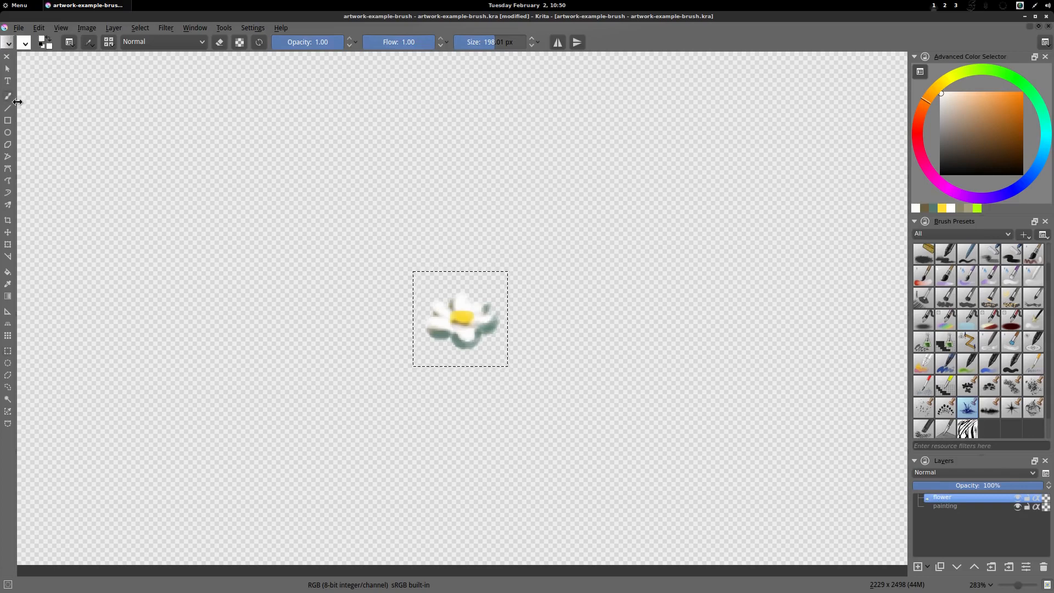
- Open the brush editor on the Pixel engine and show the predefined brush tips
click(92, 42)
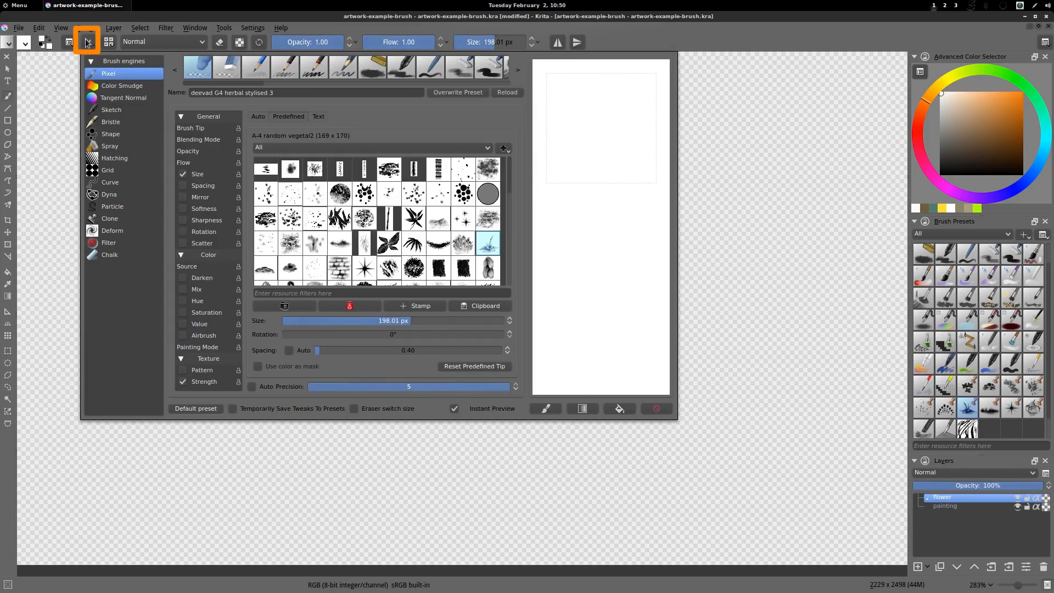
click(89, 44)
click(91, 45)
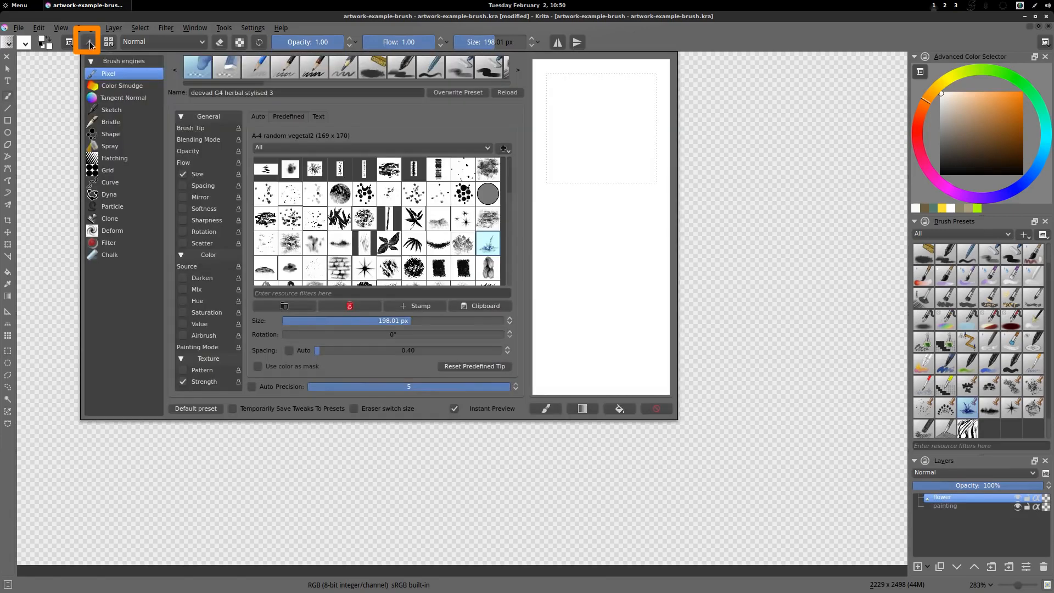
click(102, 74)
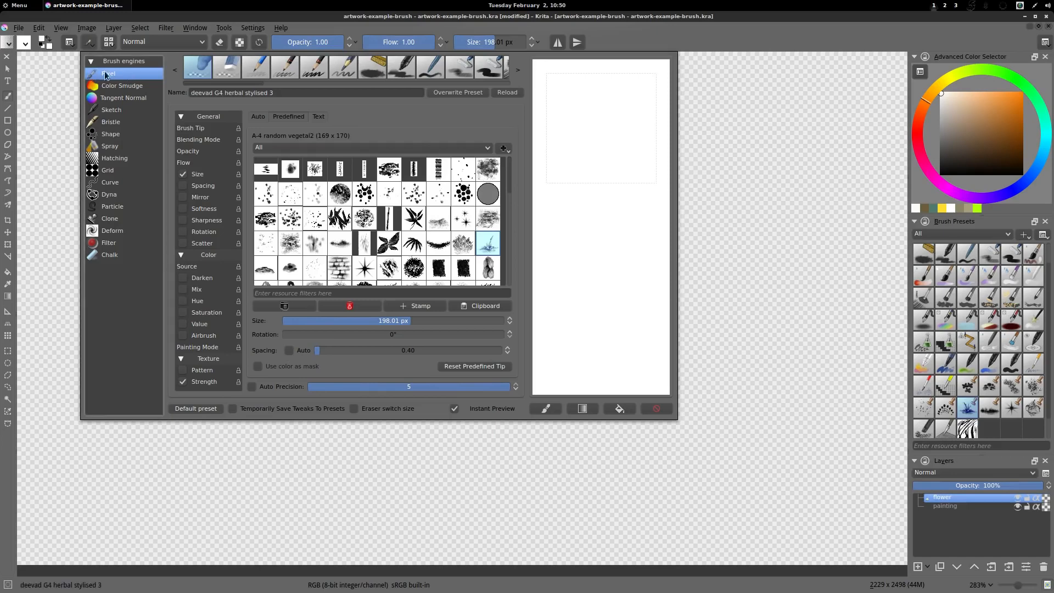
click(204, 130)
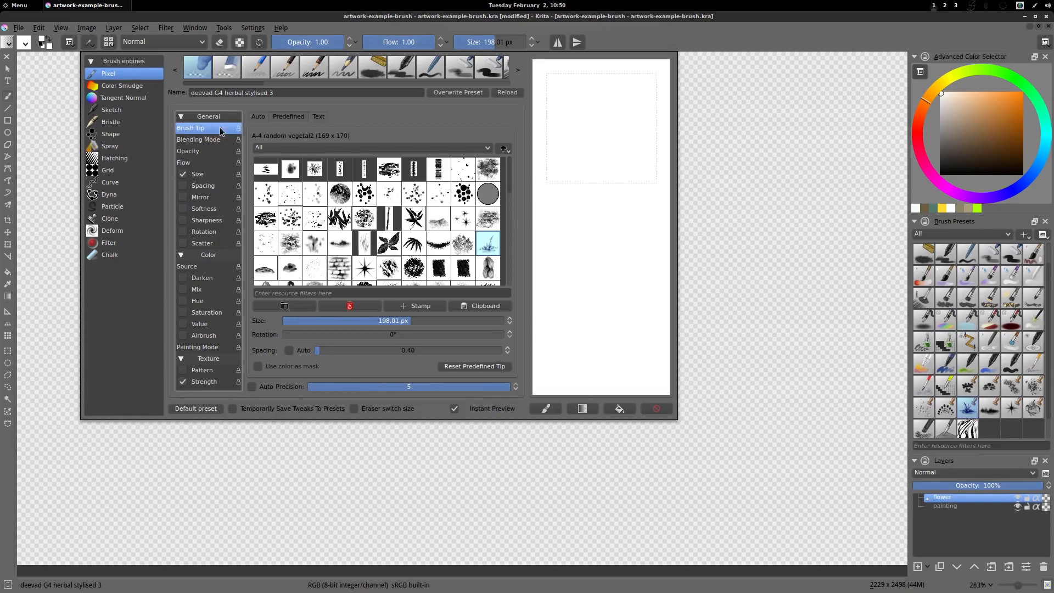
click(291, 115)
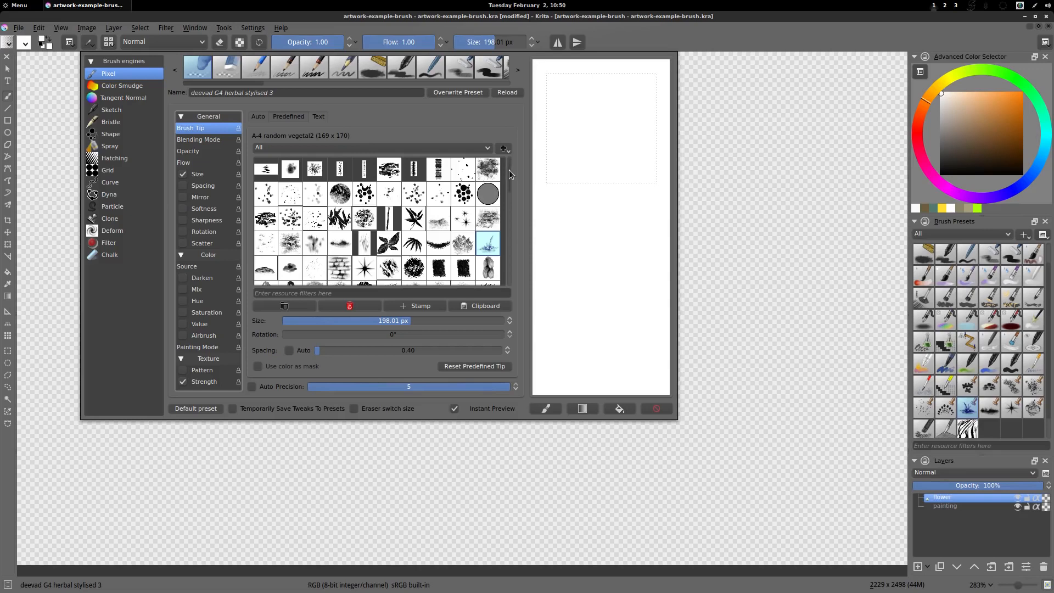
- Create a stamp brush tip from the selected flower, naming it flower, with automatic spacing and Regular style
click(419, 307)
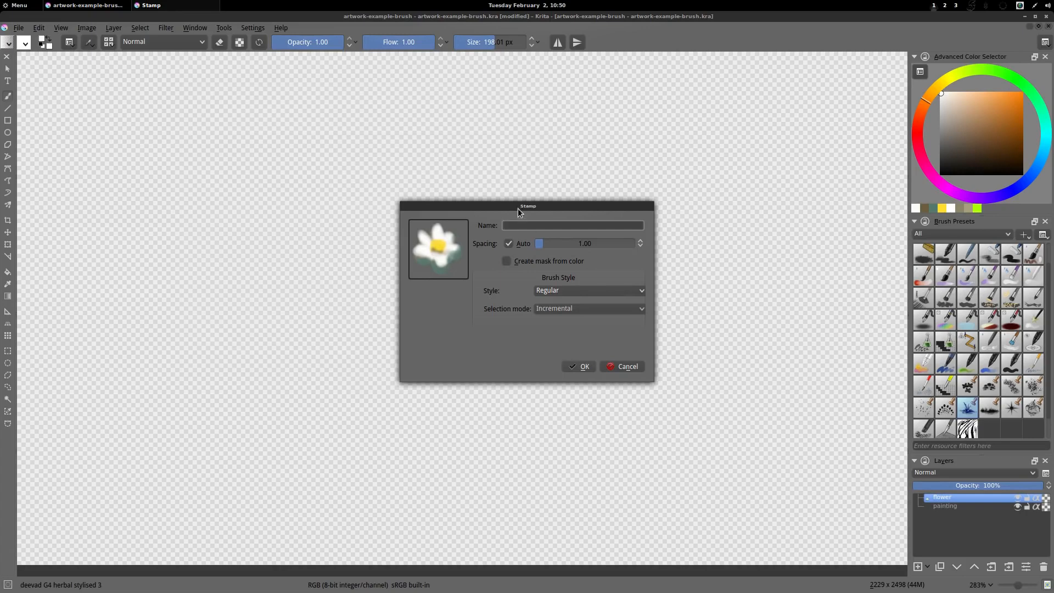
drag(515, 205, 660, 173)
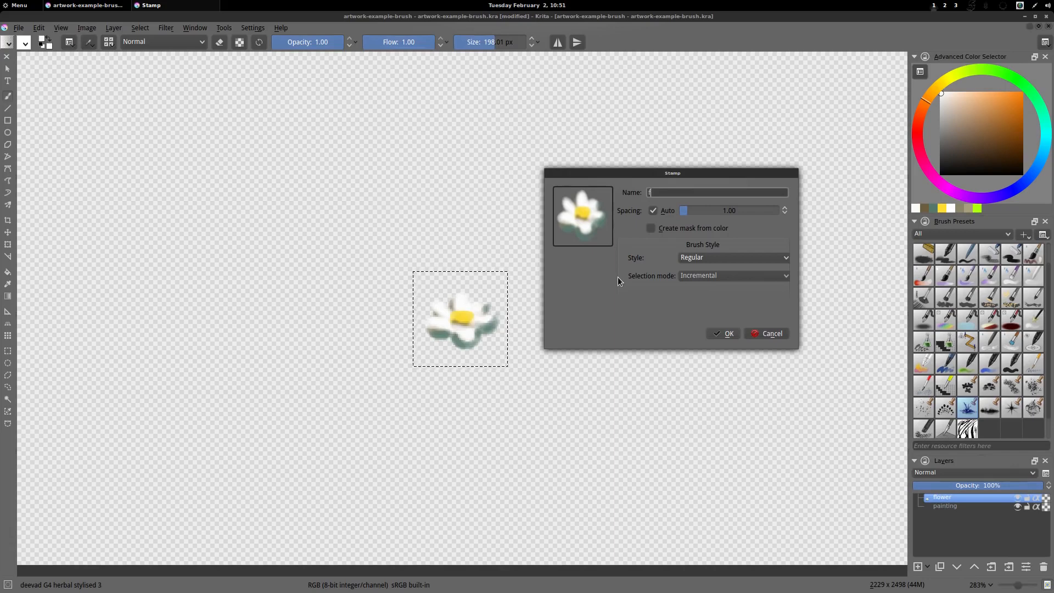
text(lower)
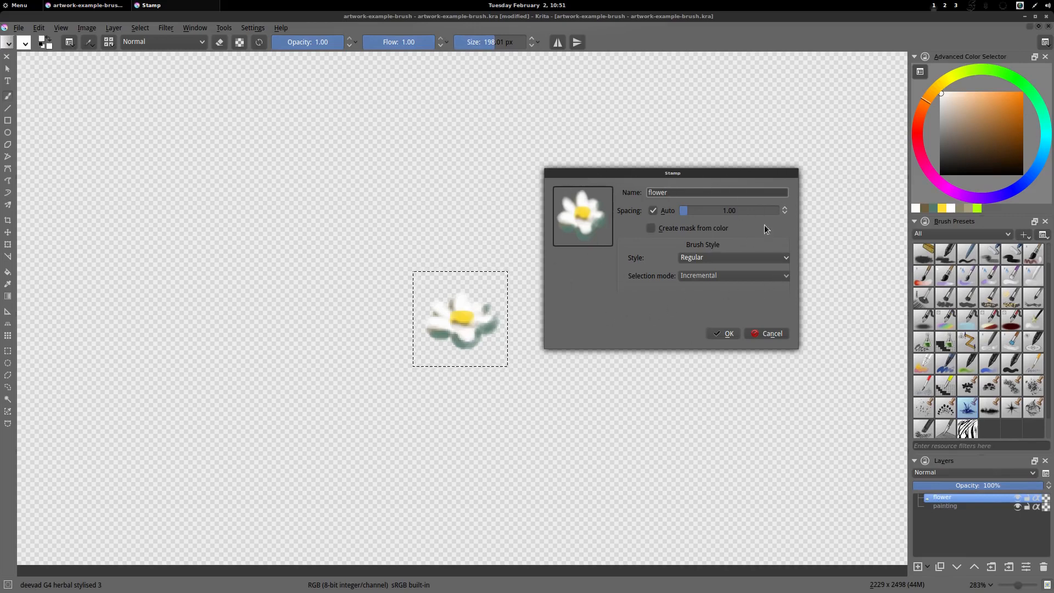
click(724, 334)
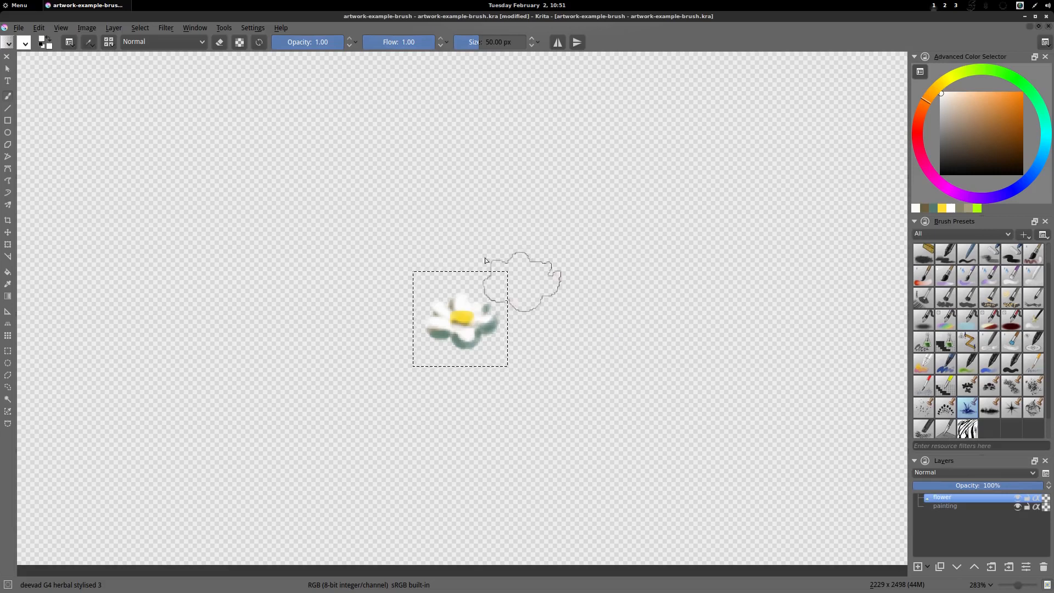
- Deselect the flower and stamp ten test flowers around it with the new brush tip
click(139, 29)
click(158, 57)
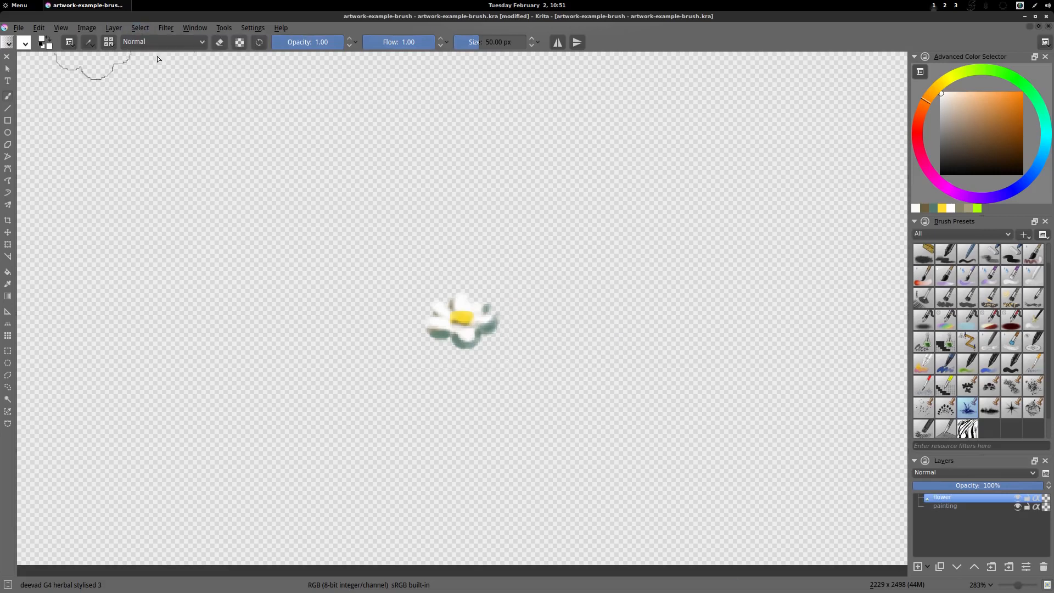
click(677, 339)
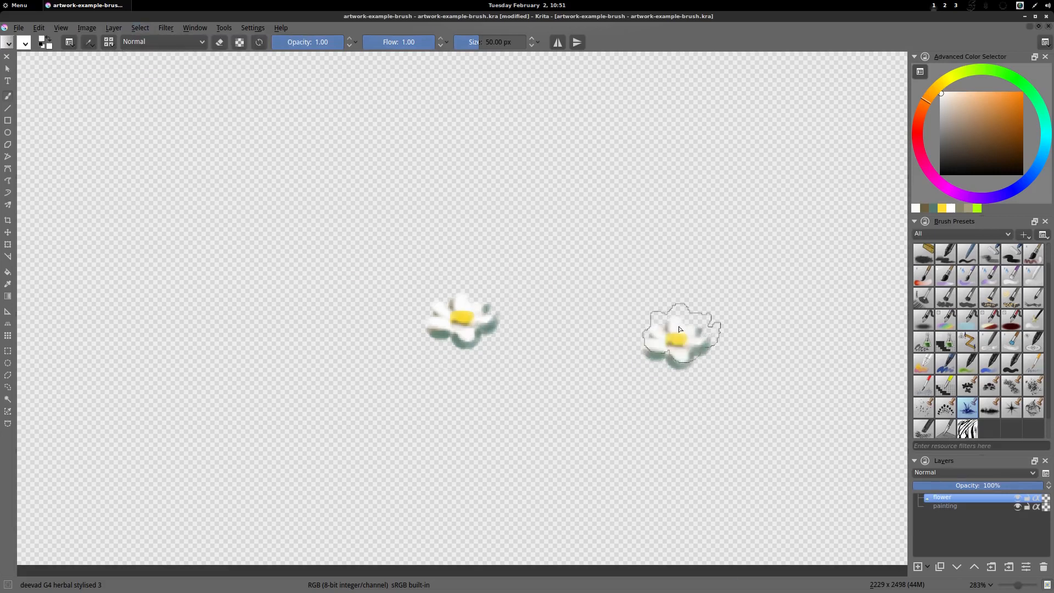
click(631, 254)
click(508, 261)
click(329, 249)
click(259, 315)
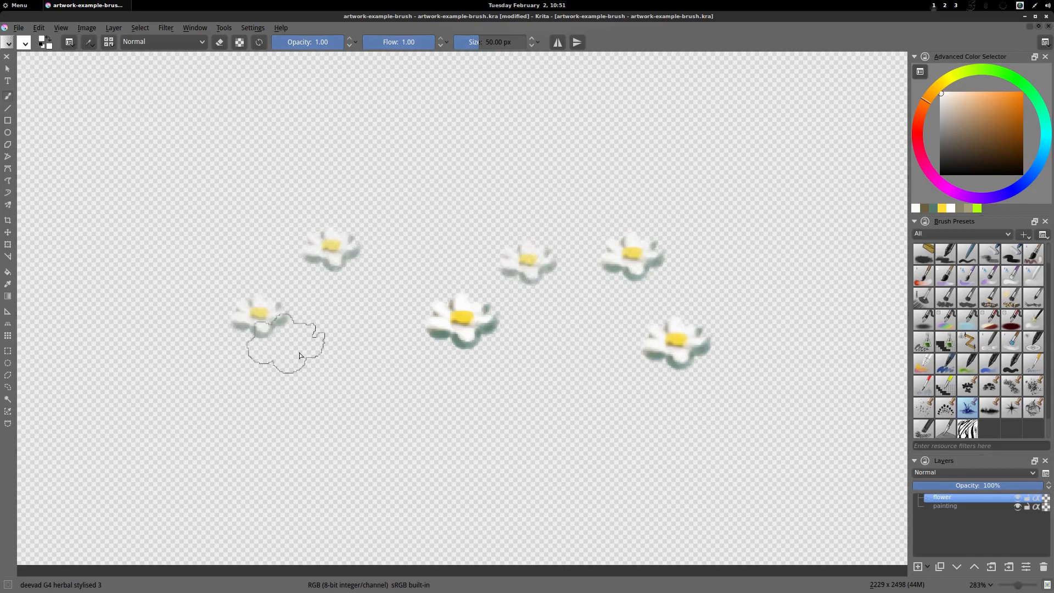
click(324, 363)
click(412, 392)
click(479, 400)
click(591, 396)
click(620, 455)
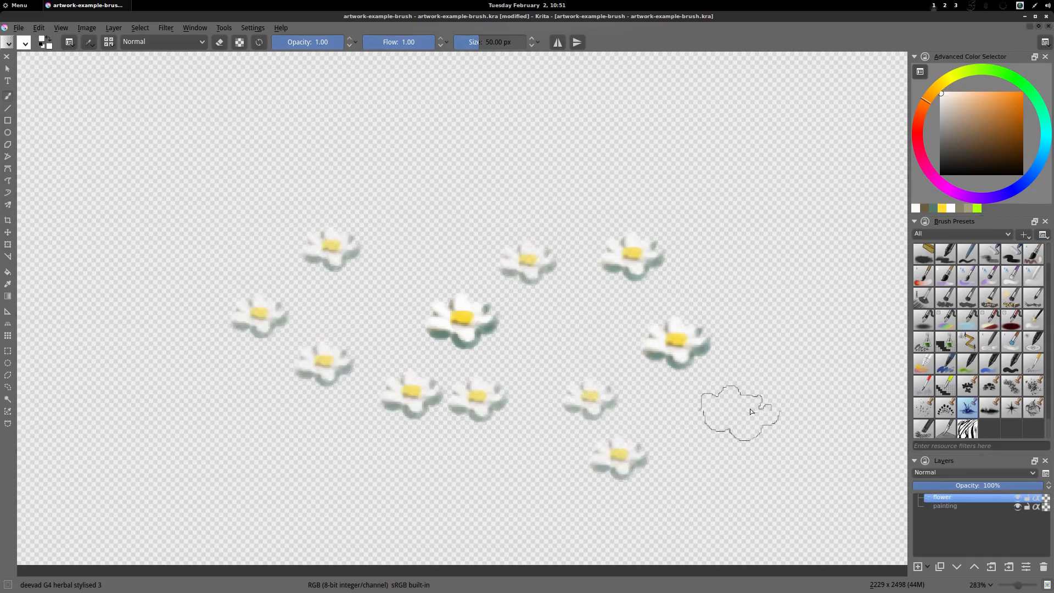
- Stamp six more flowers around the upper and outer areas of the existing group
click(758, 407)
click(788, 318)
click(750, 241)
click(503, 195)
click(384, 237)
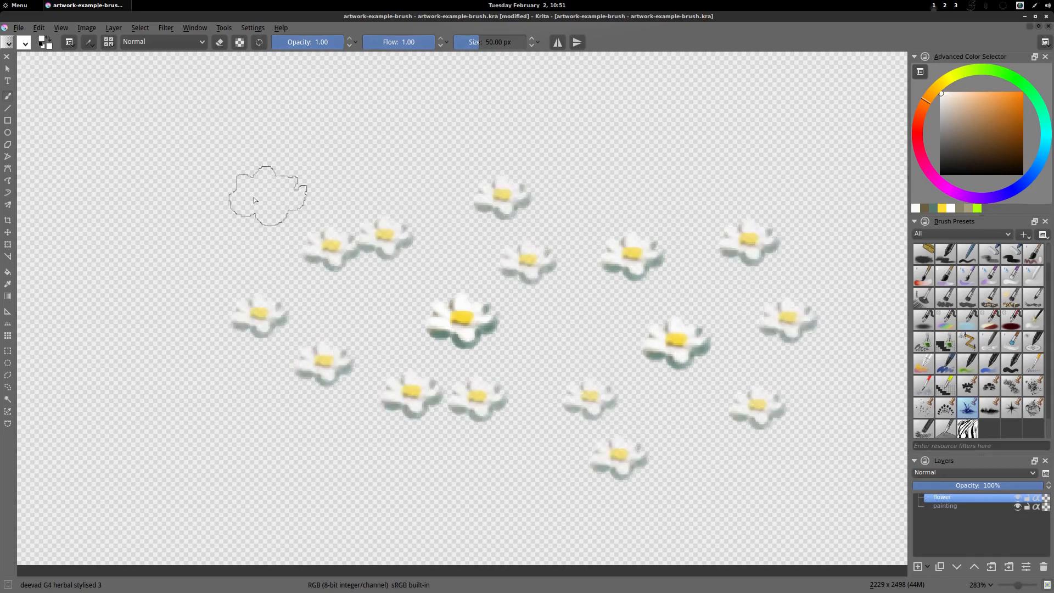
click(246, 196)
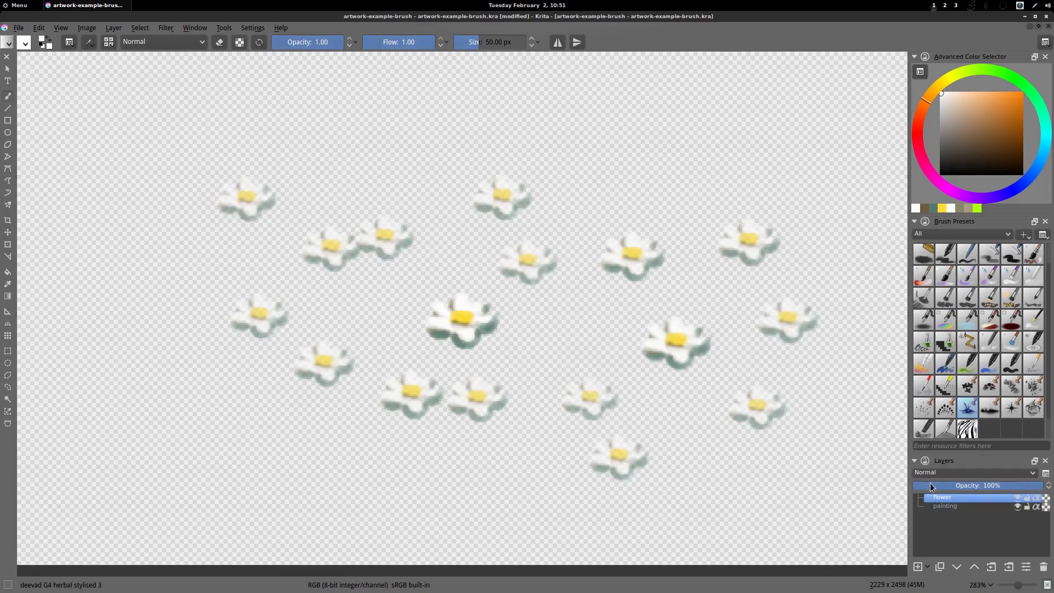
- Turn off isolation of the flower layer so the forest painting shows at 100% zoom
right_click(950, 497)
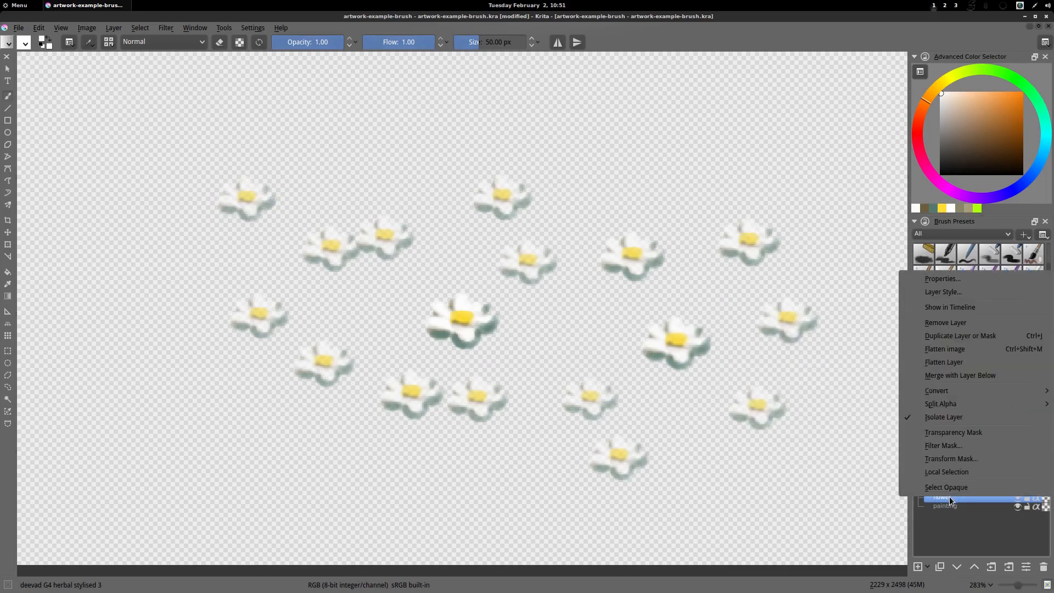
click(956, 416)
scroll(633, 331, down, 2)
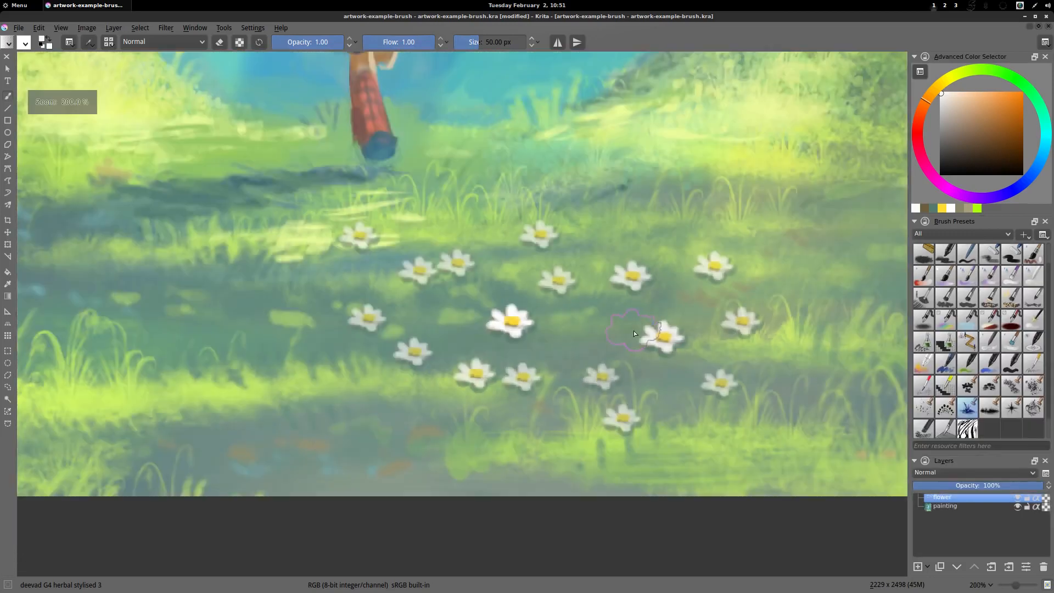
scroll(615, 333, down, 2)
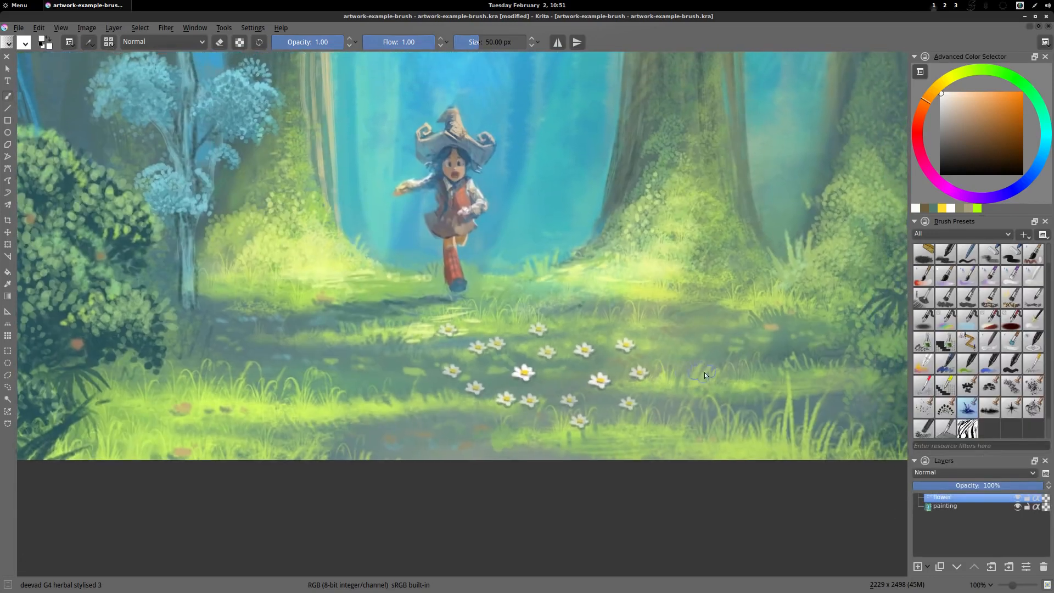
- Scatter 50 px flowers across the clearing, around the running character and along the lower edge of the painting
click(578, 308)
click(597, 291)
click(669, 323)
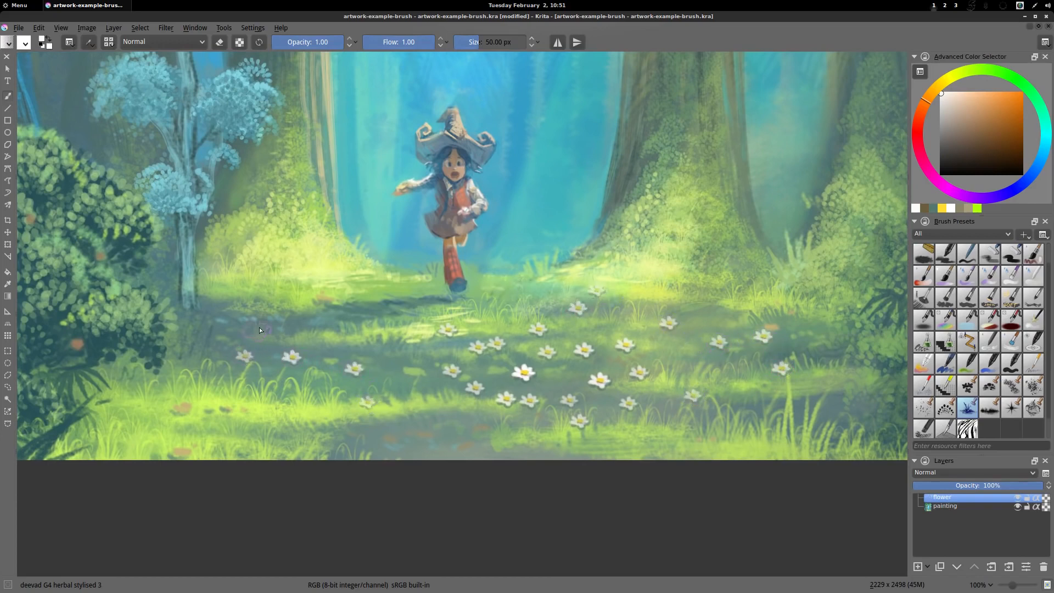
click(373, 292)
click(407, 302)
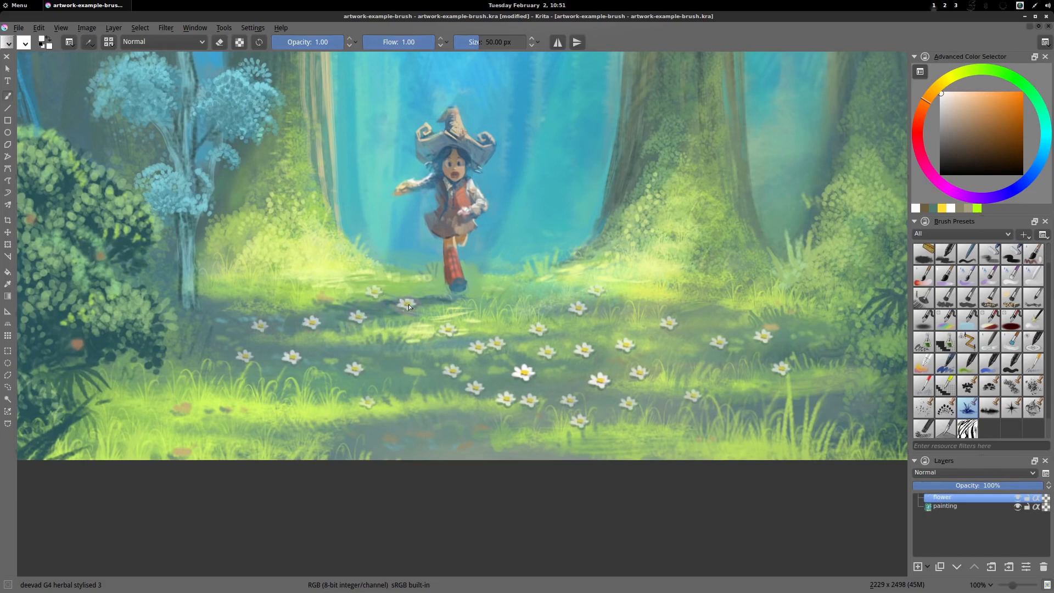
click(529, 300)
click(409, 437)
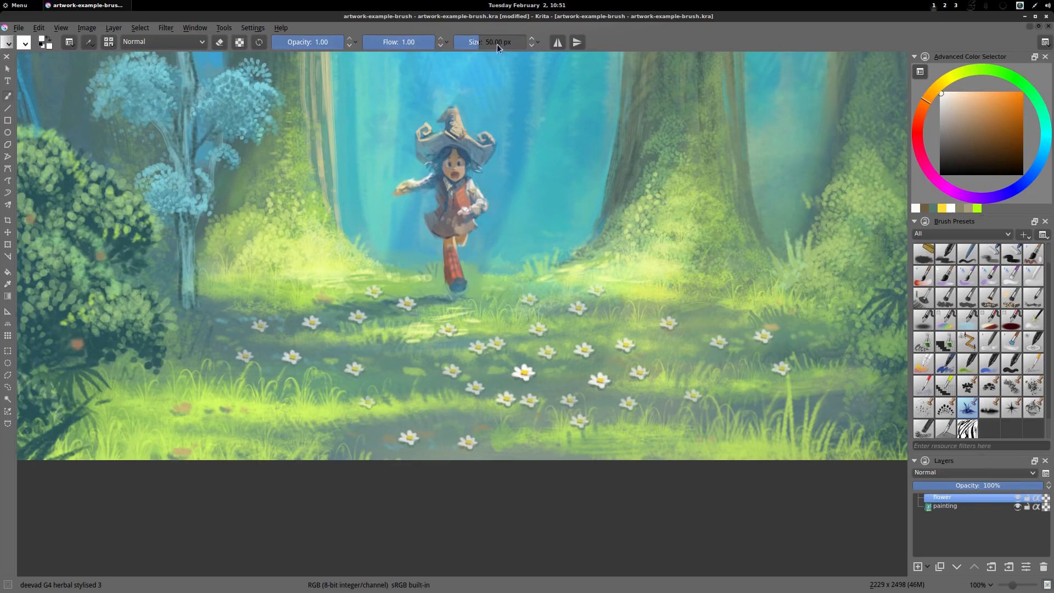
- Enlarge the brush to about 80 px and stamp three flowers in each lower corner of the meadow
click(214, 442)
click(244, 426)
click(172, 423)
click(704, 448)
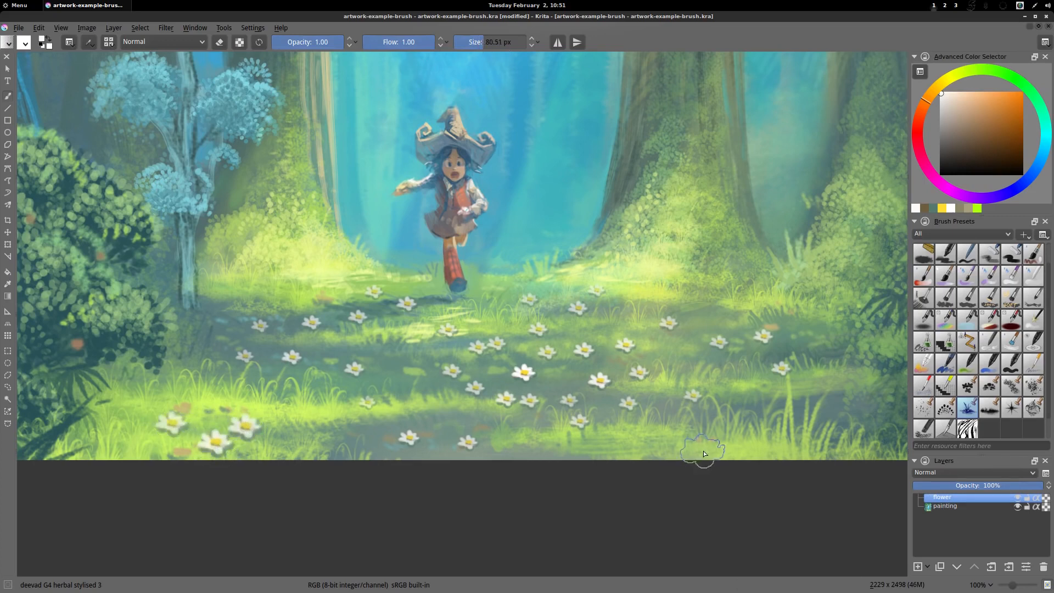
click(780, 438)
click(820, 409)
- Reduce the brush to about 12 px and stamp tiny distant flowers around the character and across the clearing
drag(476, 40, 474, 44)
click(489, 289)
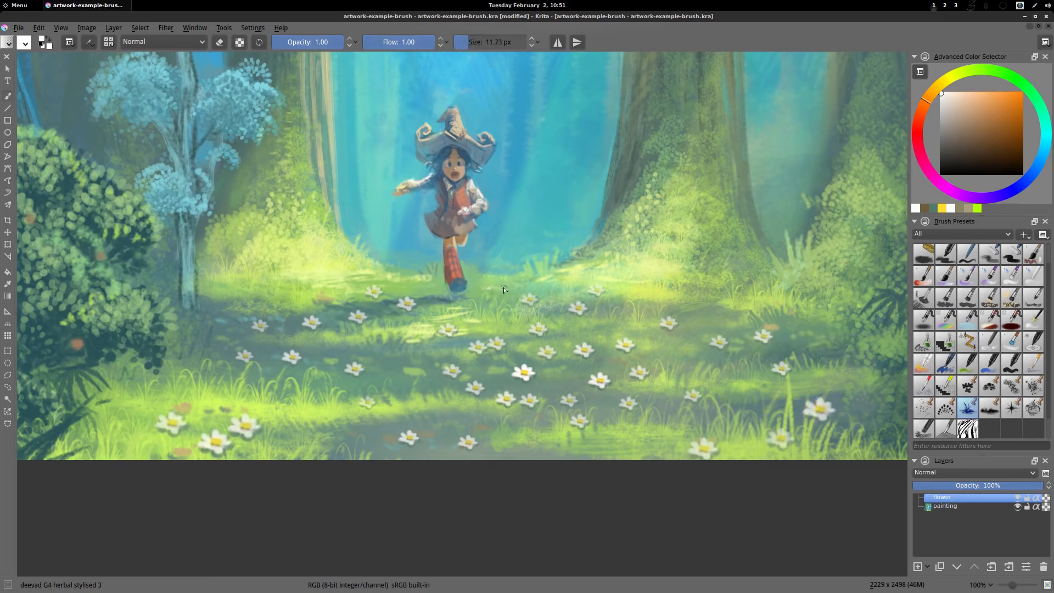
click(503, 287)
click(325, 284)
click(351, 282)
click(374, 279)
click(390, 284)
click(445, 322)
click(688, 359)
- Set the painting colour to orange and stamp flowers at 35 px on both sides of the clearing
drag(994, 108, 1028, 87)
click(740, 315)
click(244, 385)
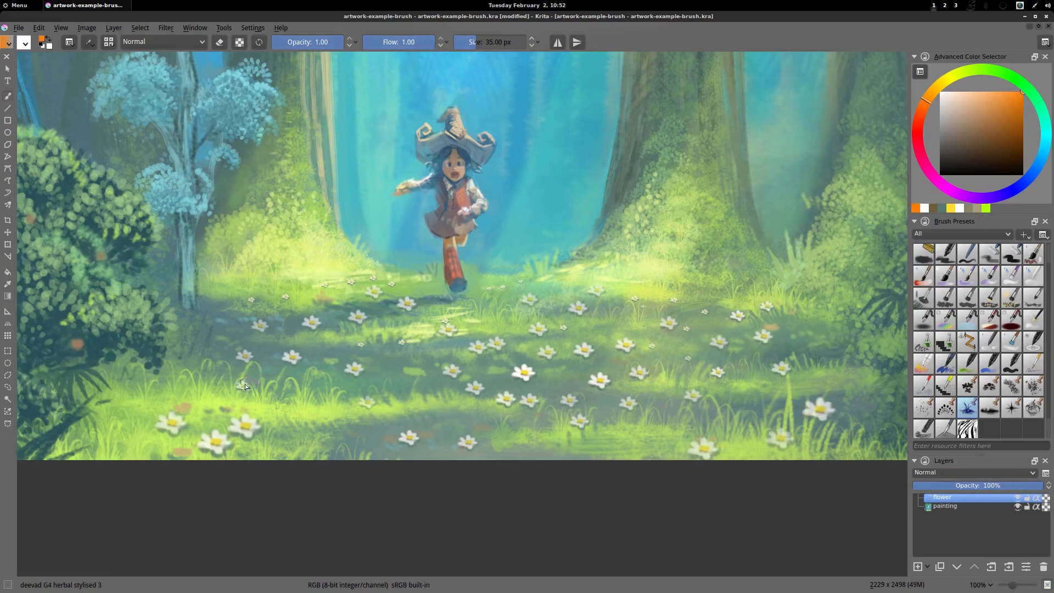
- Set the painting colour to black and stamp 35 px flowers across the foreground grass
click(941, 174)
click(751, 392)
click(576, 449)
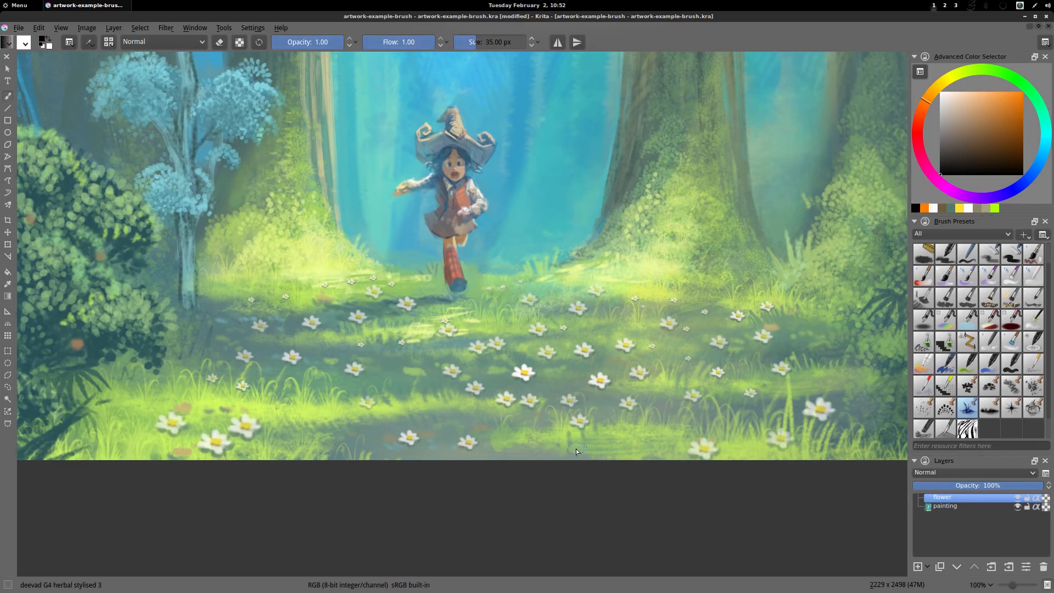
click(486, 424)
click(300, 412)
- Scatter further 35 px flowers through the back and middle of the clearing
click(555, 302)
click(587, 279)
click(646, 288)
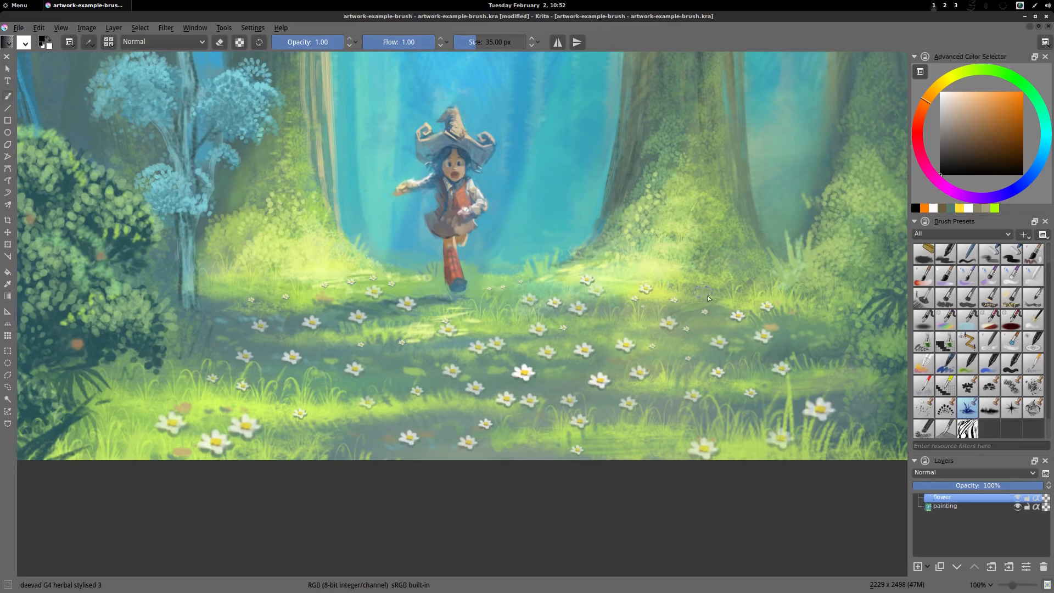
click(708, 302)
click(498, 330)
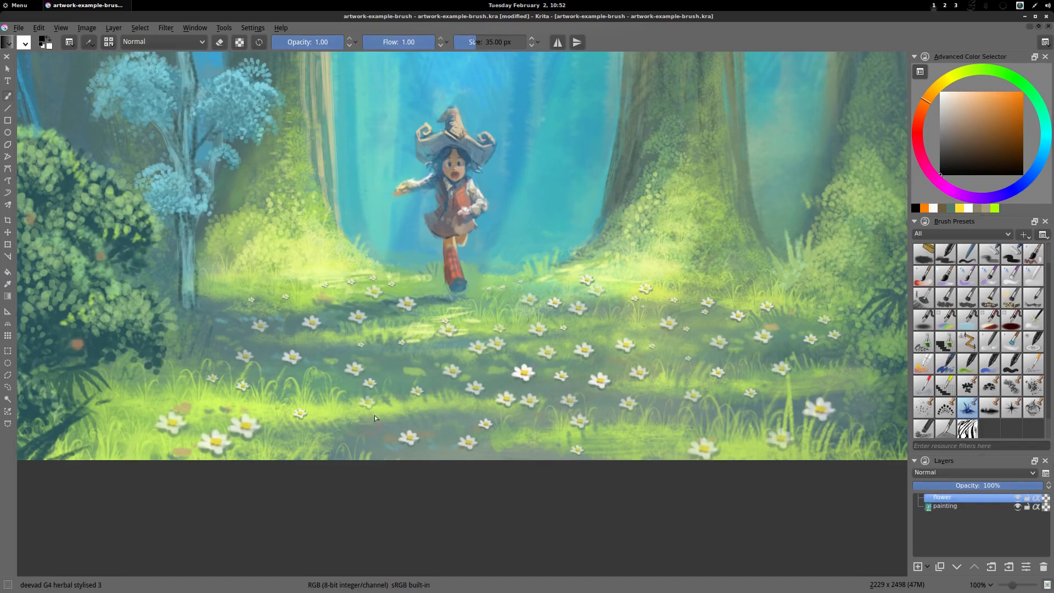
- Stamp one flower in the centre of the brush editor's scratchpad thumbnail frame
click(89, 44)
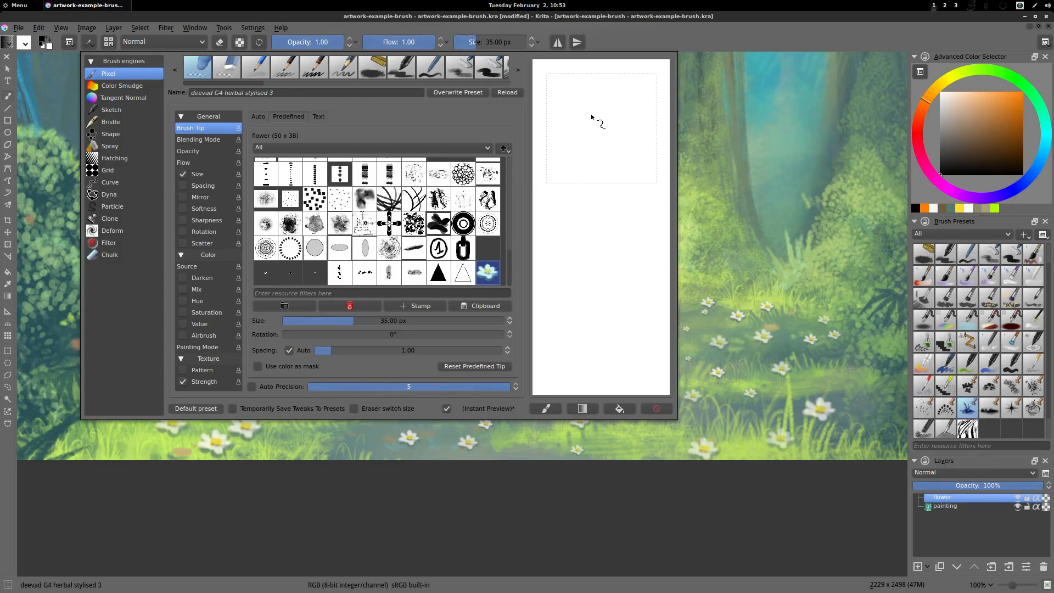
drag(568, 135, 573, 142)
click(731, 164)
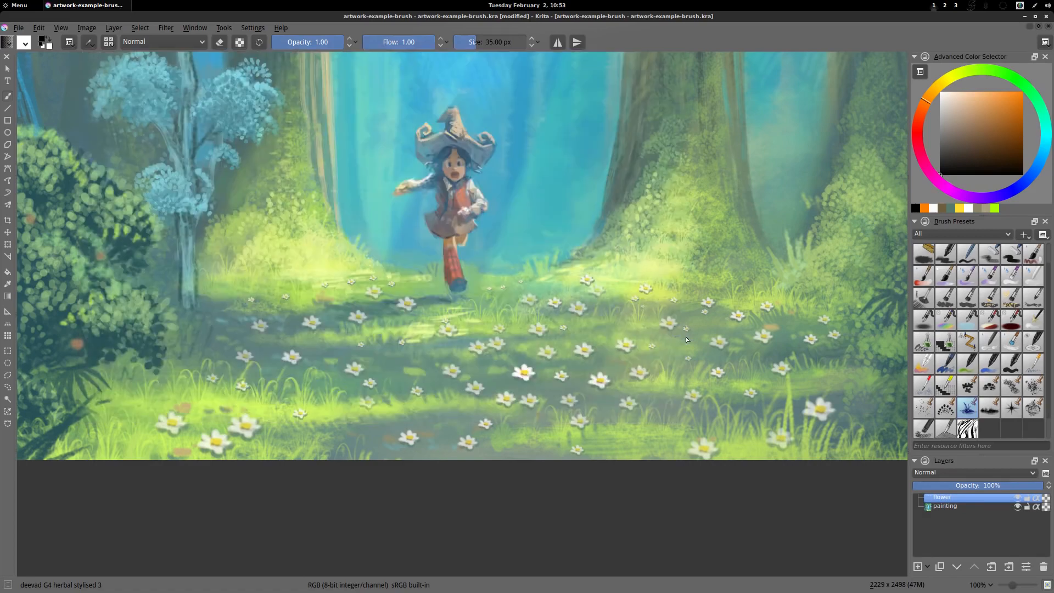
- Add four flowers around the central one in the brush editor's scratchpad frame
key(plus)
key(plus)
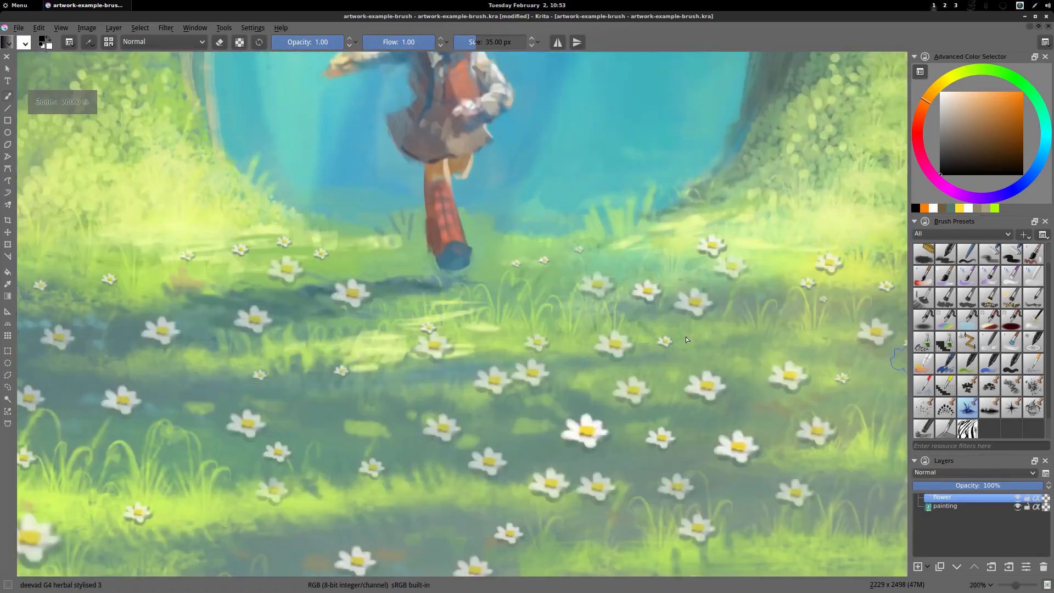
key(plus)
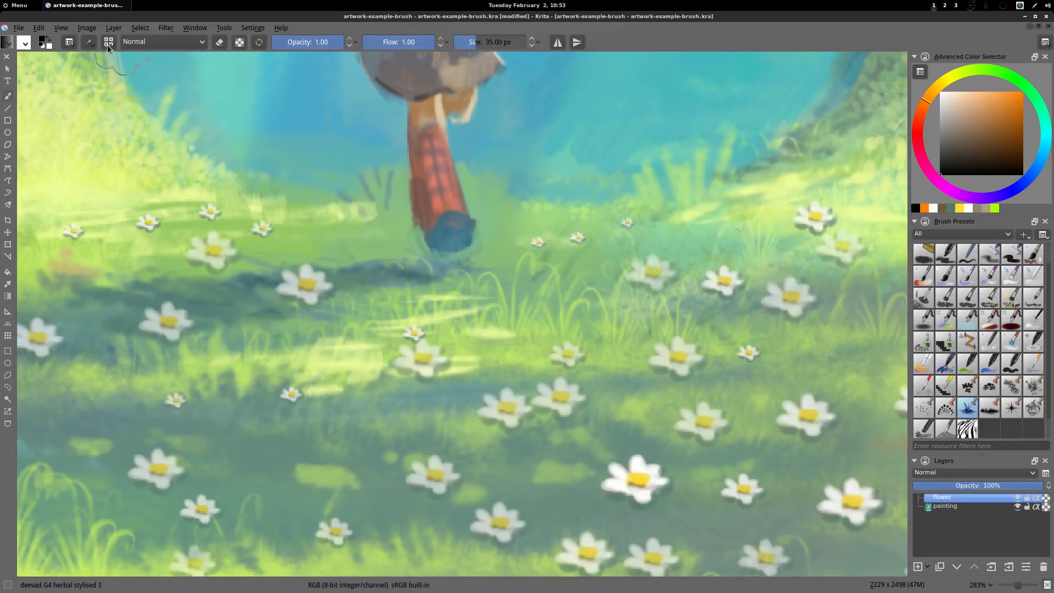
click(70, 43)
click(88, 40)
click(89, 42)
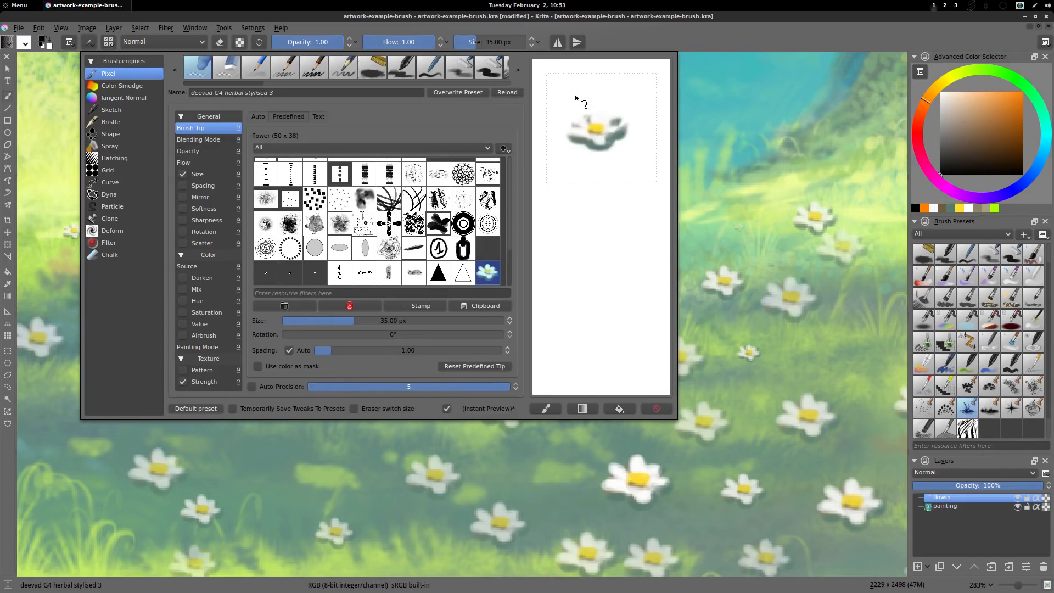
click(633, 161)
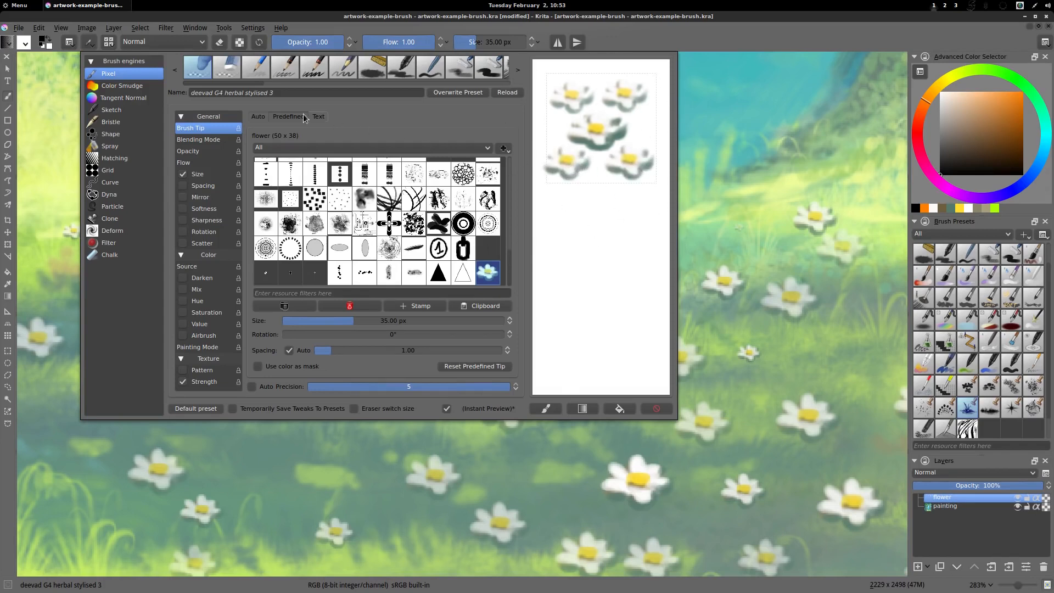
- Name the brush preset "deevad flower demo video" and save it to the presets
drag(275, 93, 215, 93)
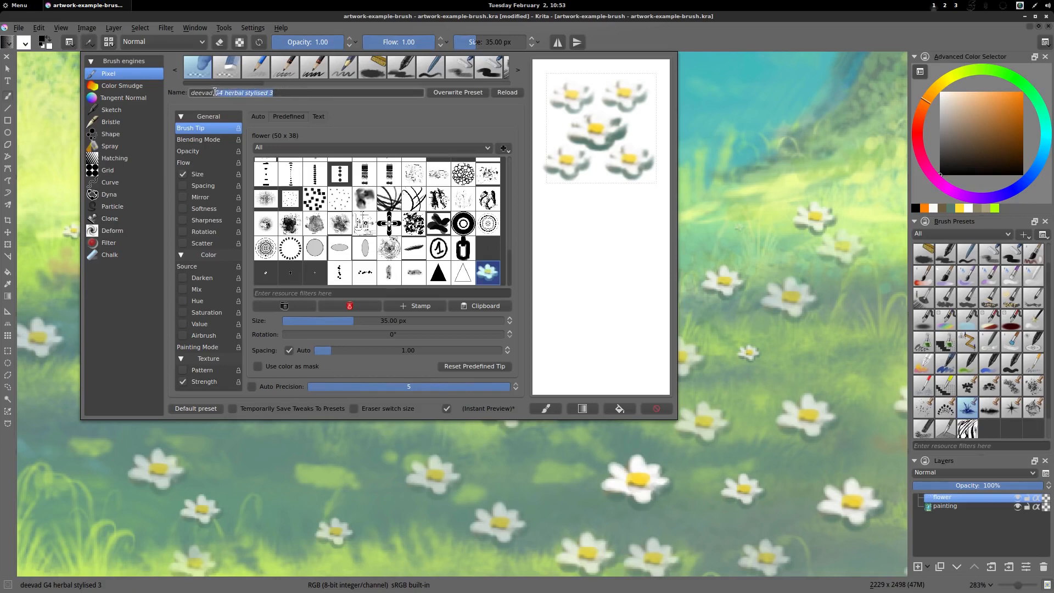
key(BackSpace)
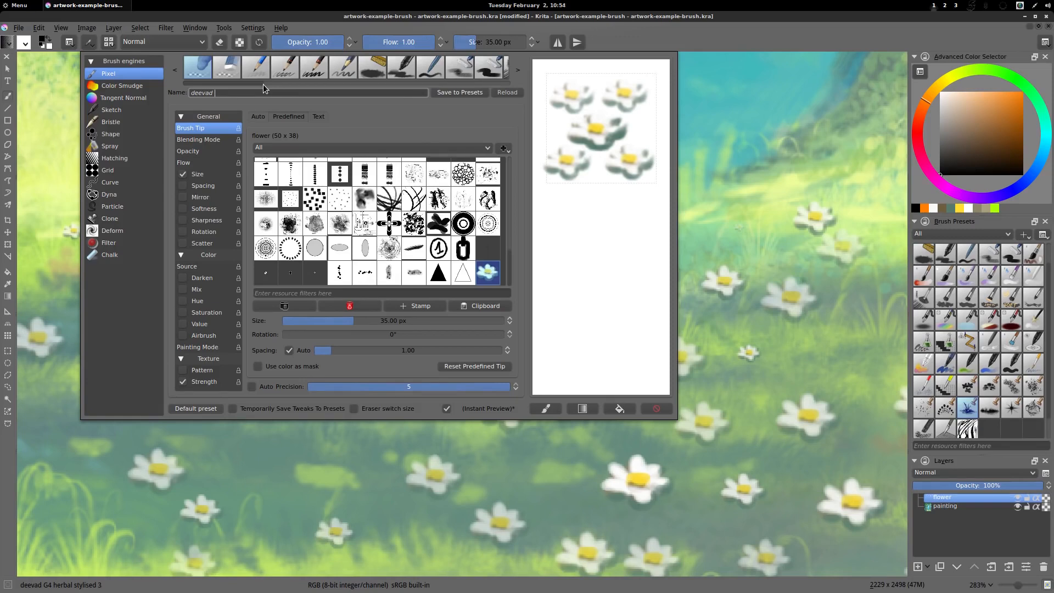
text(flower demo video)
click(462, 93)
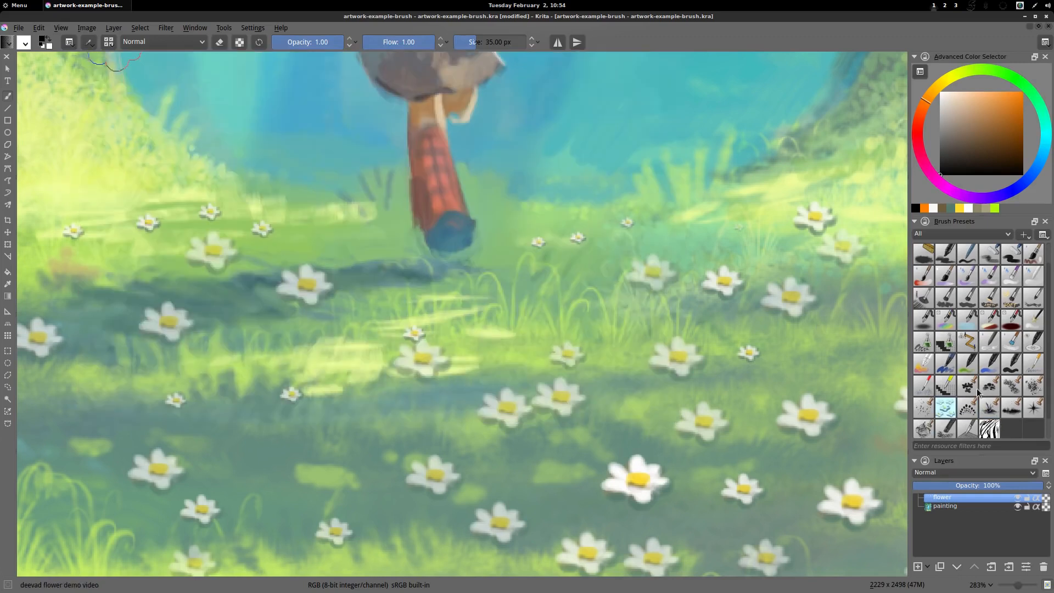
- Switch to the deevad C5 speedpainting rake preset and scribble a black zigzag beside the large tree
click(968, 391)
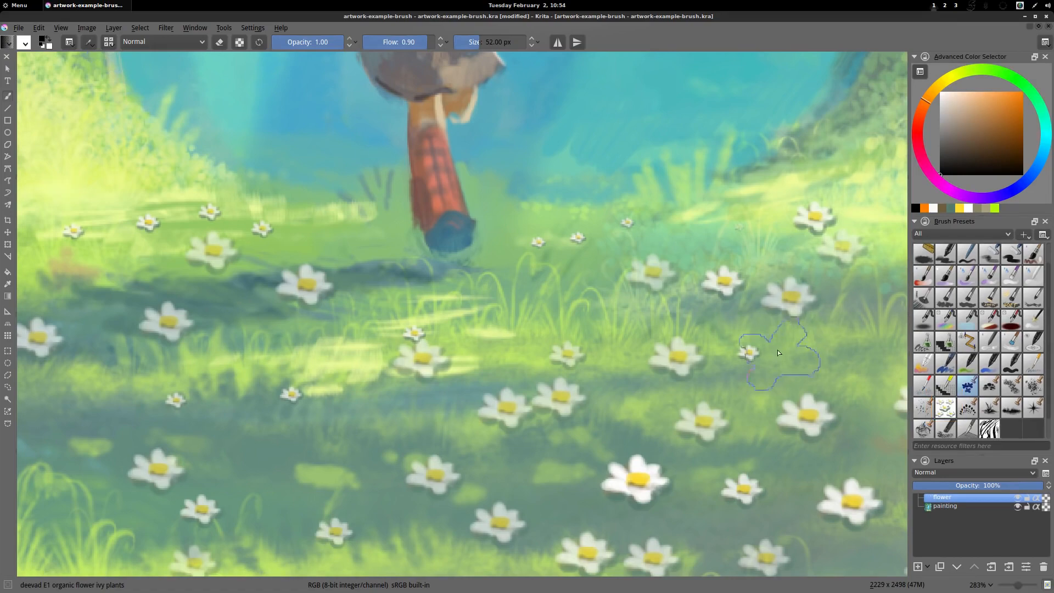
key(1)
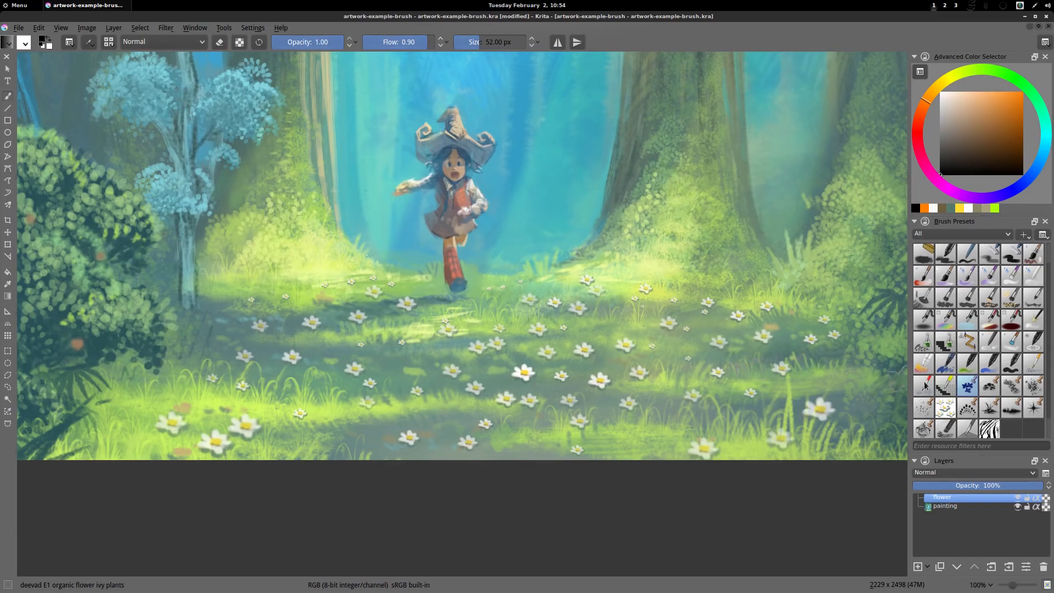
click(946, 297)
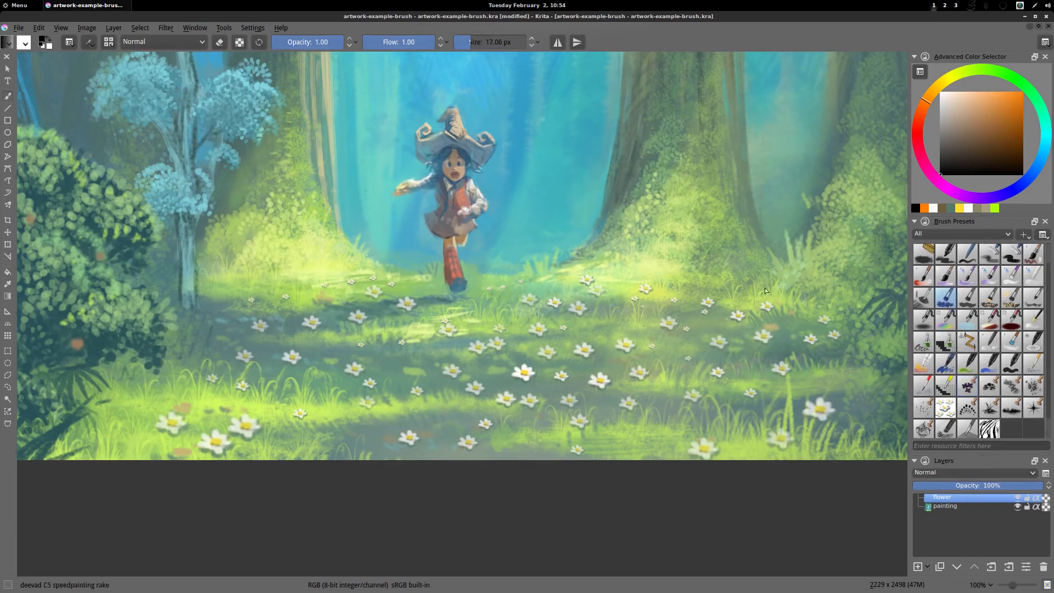
mouse_move(571, 196)
mouse_down()
mouse_move(565, 233)
mouse_move(629, 291)
mouse_move(701, 311)
mouse_up()
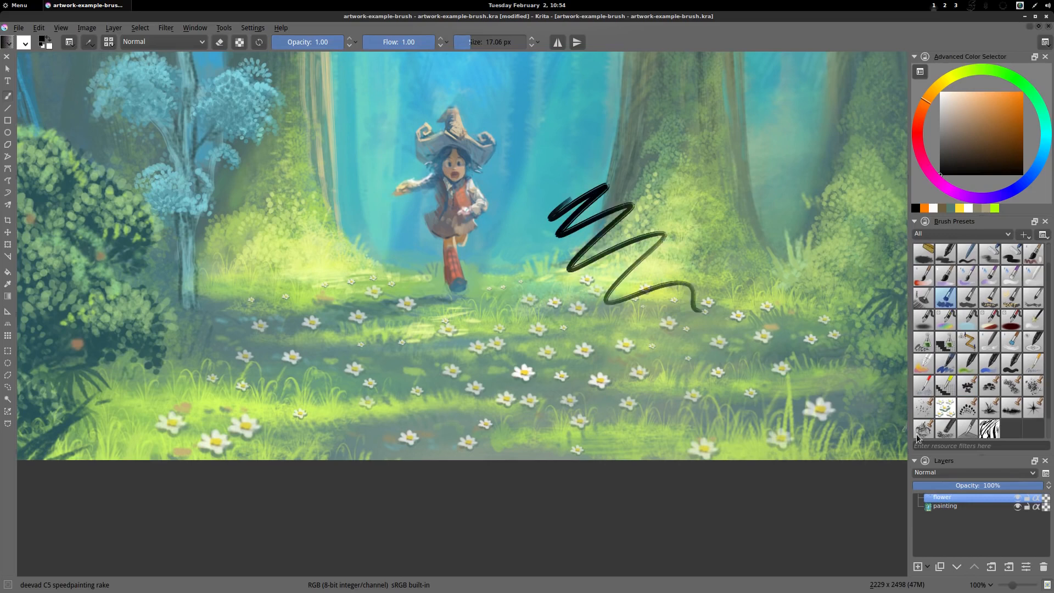
- Switch back to the flower demo preset and scatter flowers over the large tree trunk and the neighbouring foliage
click(945, 408)
mouse_move(685, 196)
mouse_down()
mouse_move(727, 239)
mouse_move(720, 190)
mouse_move(676, 178)
mouse_move(686, 127)
mouse_move(652, 128)
mouse_move(716, 100)
mouse_move(695, 86)
mouse_move(702, 145)
mouse_move(726, 160)
mouse_move(699, 172)
mouse_move(723, 209)
mouse_move(672, 229)
mouse_up()
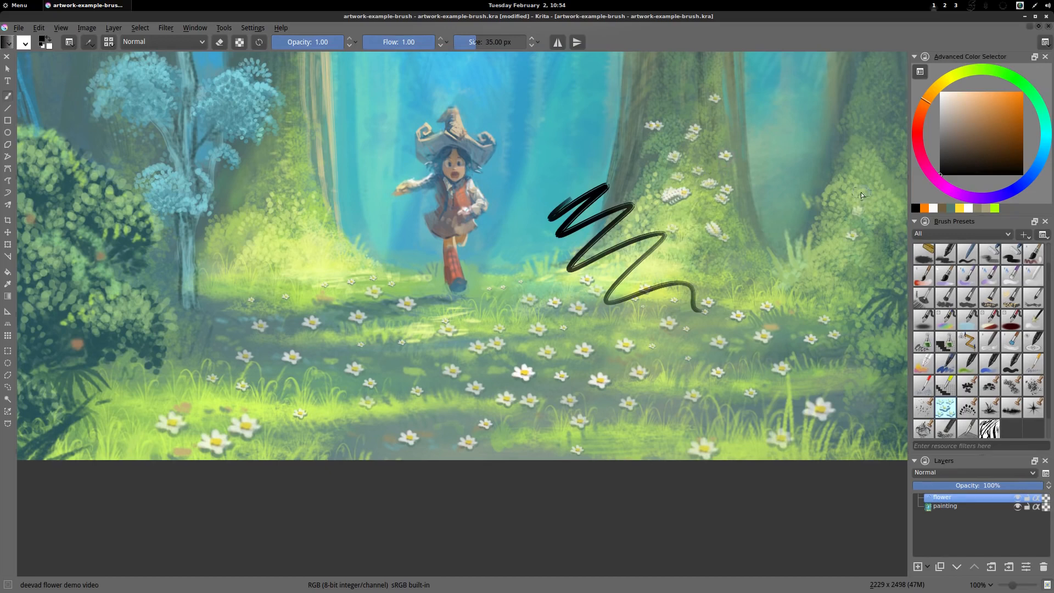
drag(861, 193, 885, 188)
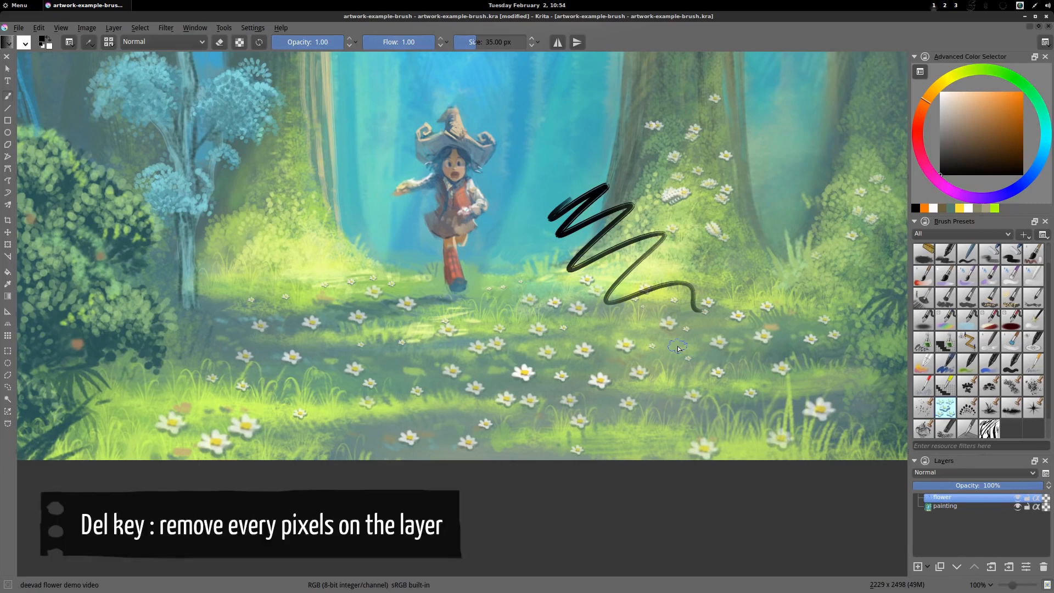
- Clear every pixel from the flower layer
key(Delete)
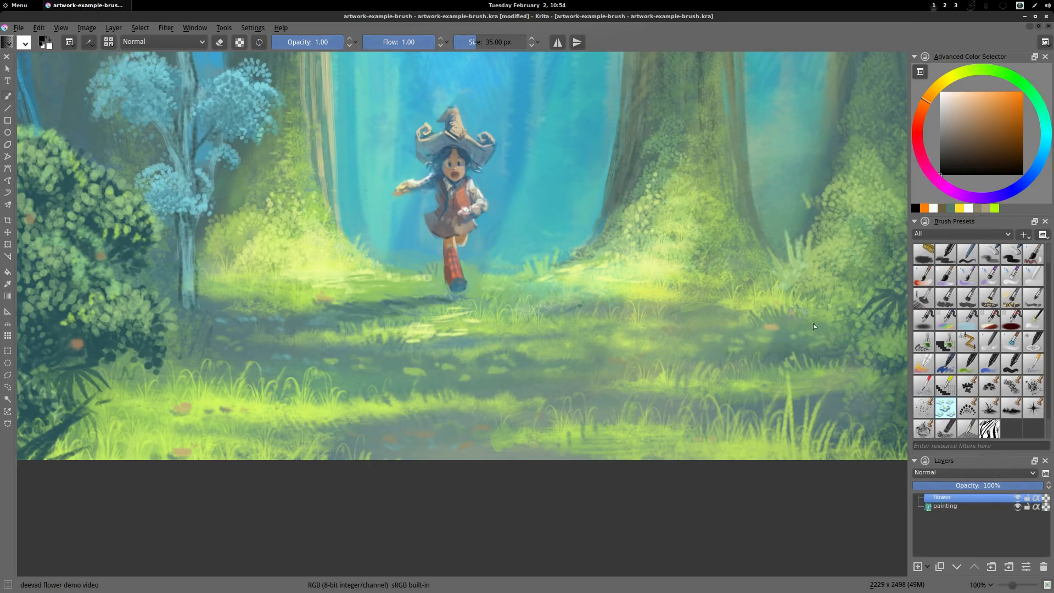
- Delete the "deevad flower demo video" preset from the brush presets
right_click(950, 412)
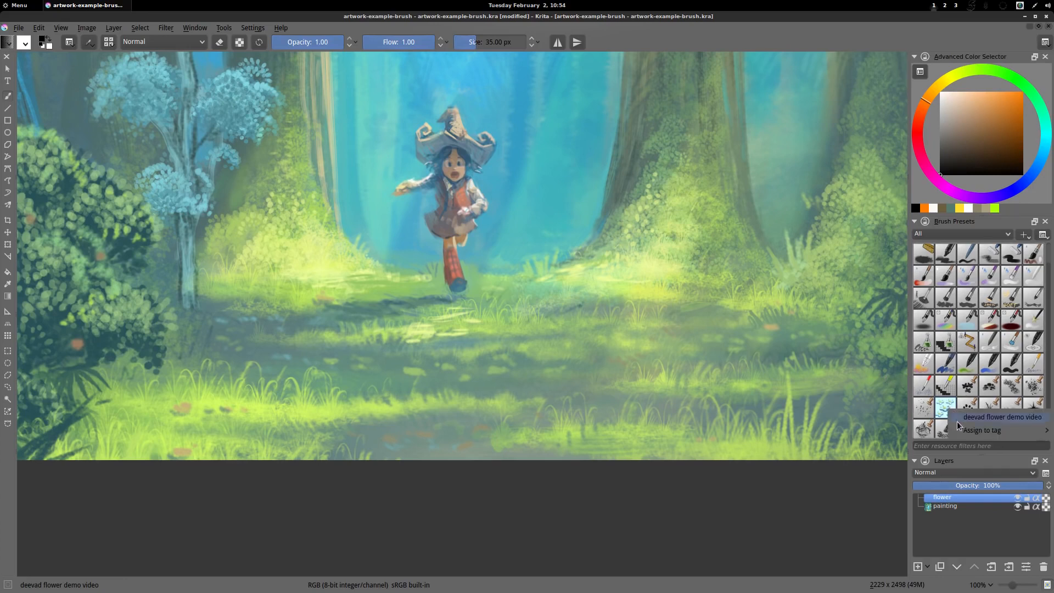
click(942, 405)
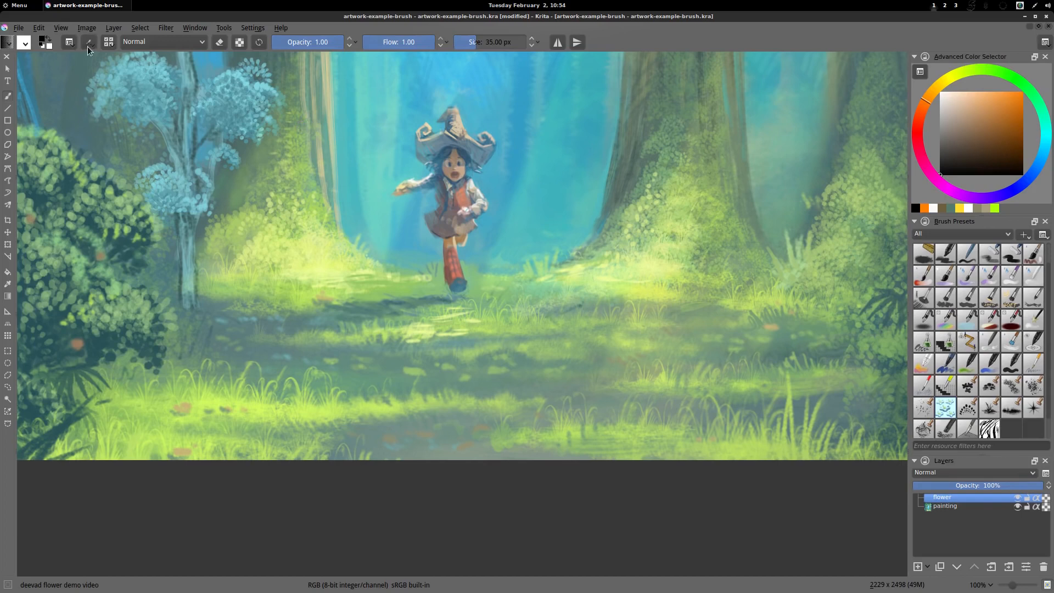
click(108, 43)
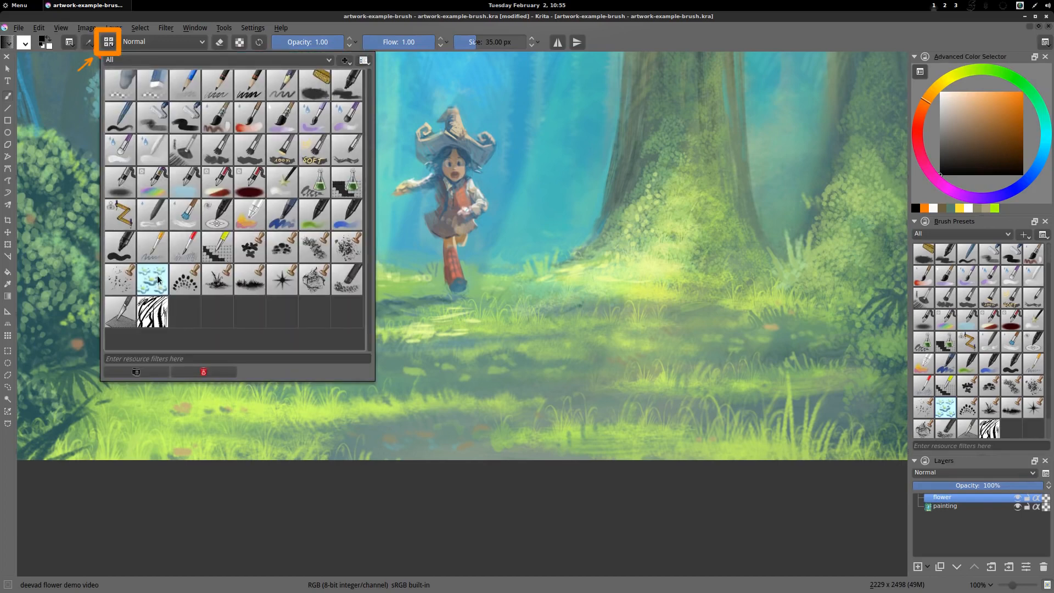
click(203, 372)
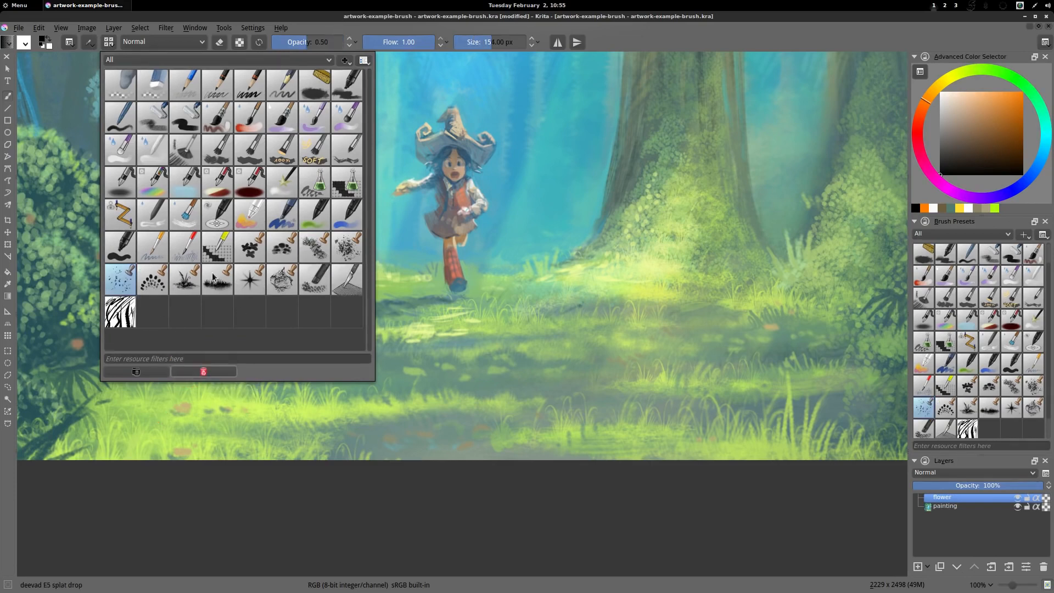
click(977, 402)
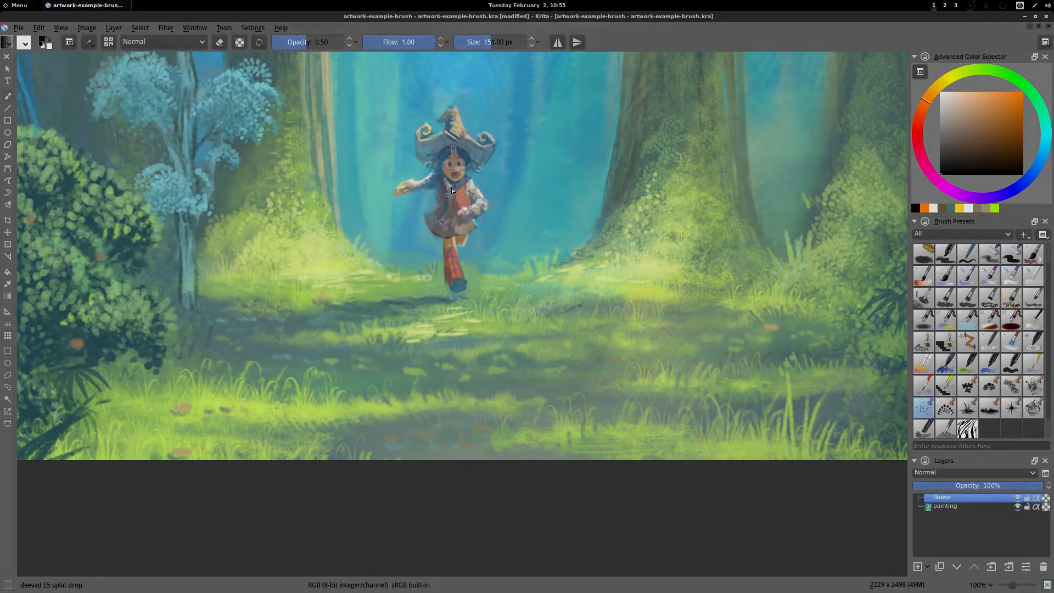
- Try the deevad G3 vegetal stylised 3 preset with bright colours around the large tree, and clear the test strokes
scroll(506, 269, up, 2)
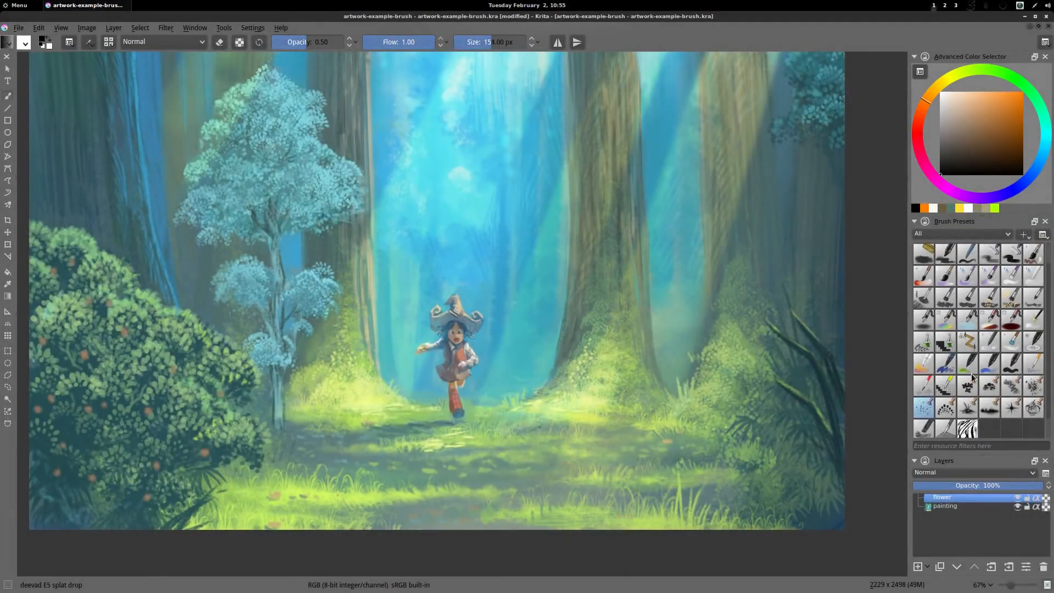
click(948, 409)
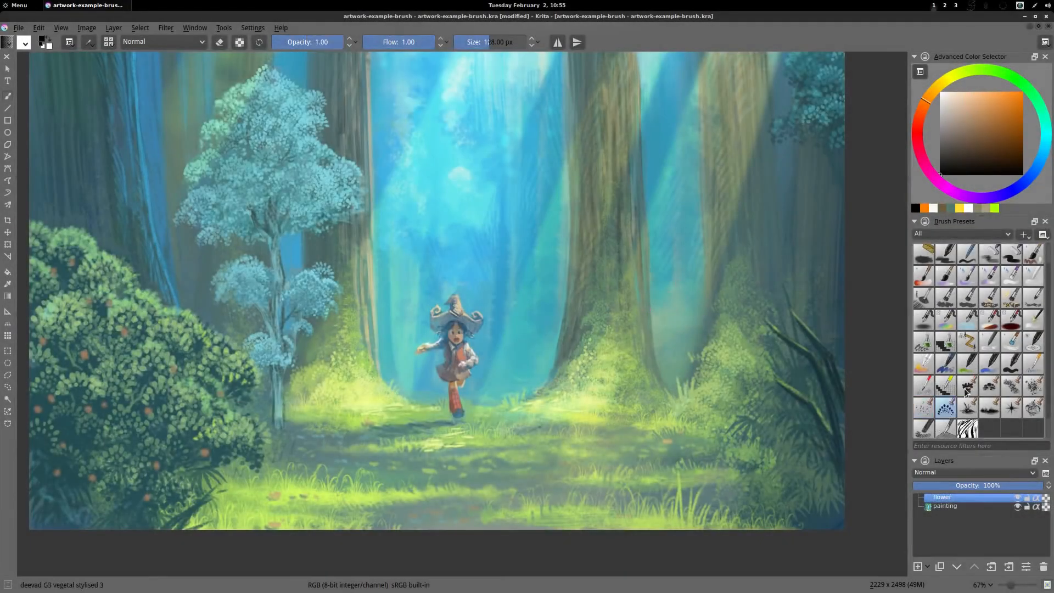
click(996, 116)
drag(996, 114, 1025, 91)
mouse_move(520, 293)
mouse_down()
mouse_move(542, 271)
mouse_move(547, 300)
mouse_move(583, 282)
mouse_move(572, 241)
mouse_move(561, 254)
mouse_move(585, 235)
mouse_move(599, 254)
mouse_move(619, 252)
mouse_move(539, 247)
mouse_move(557, 217)
mouse_move(601, 214)
mouse_up()
click(945, 81)
click(1047, 145)
key(Delete)
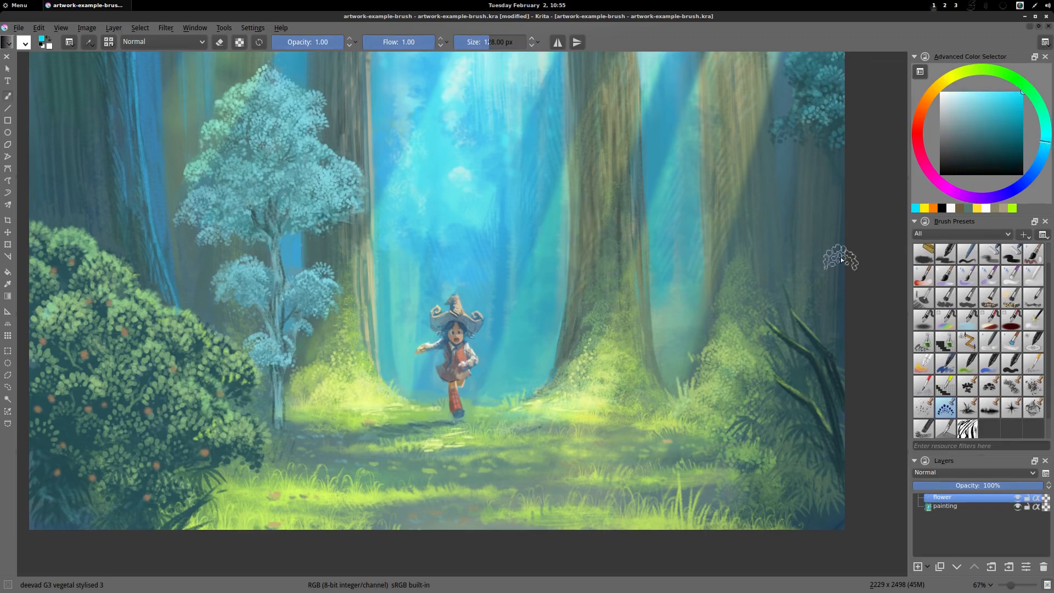
- Delete the flower layer and add a new empty paint layer above the painting layer
click(1042, 567)
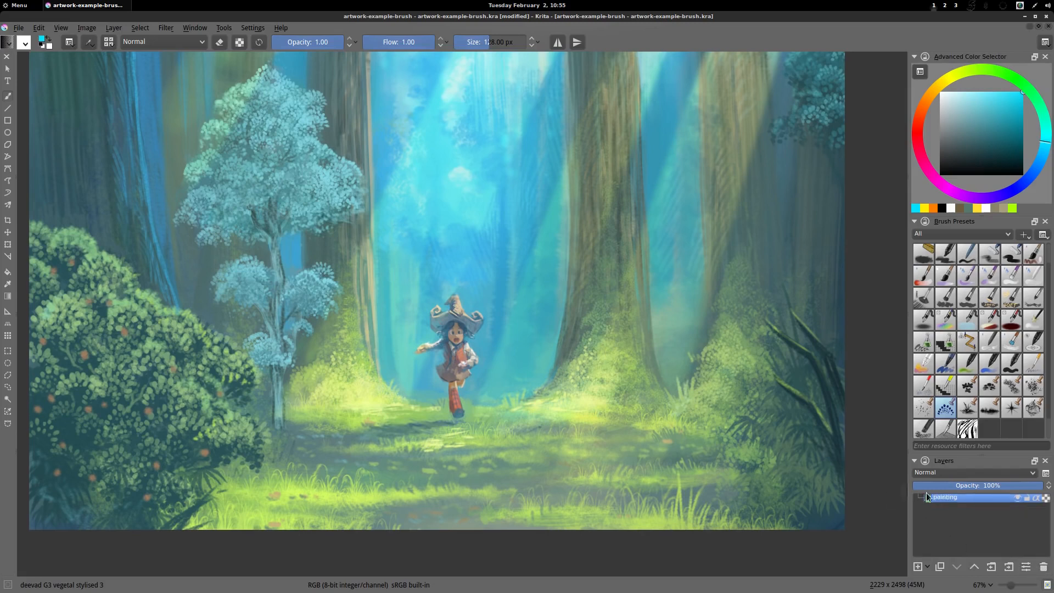
click(918, 567)
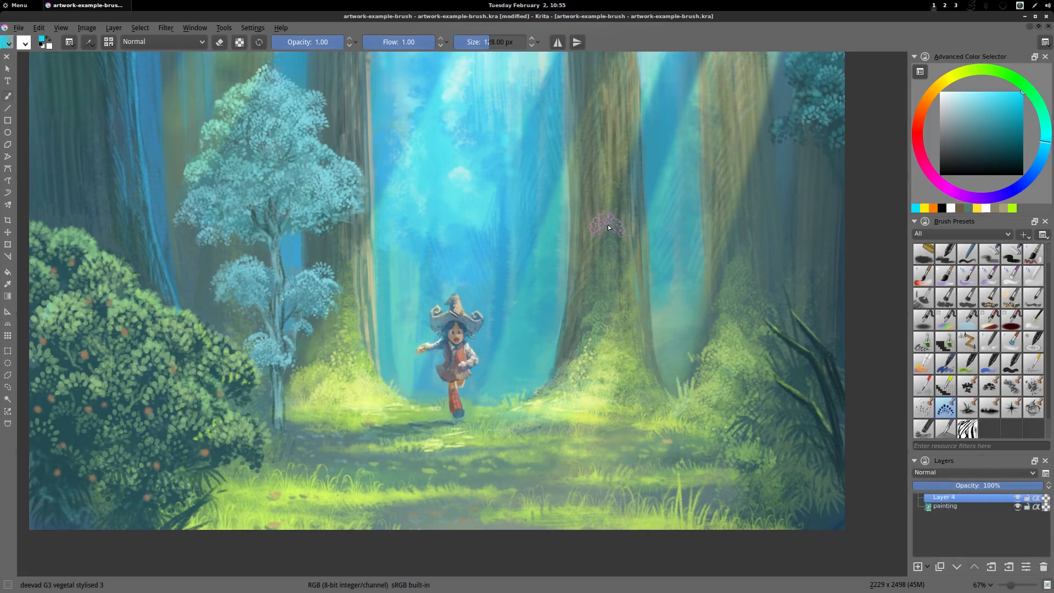
- Paint the dark base of a small leaf cluster beside the large tree with the deevad C5 speedpainting rake plain preset
drag(583, 249, 560, 307)
scroll(560, 308, up, 1)
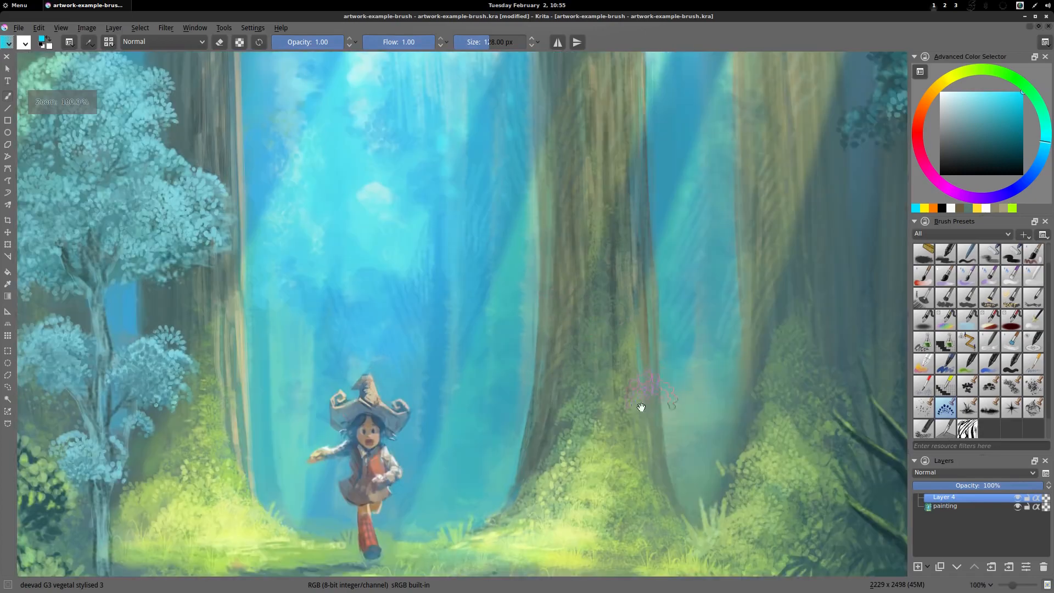
drag(641, 407, 670, 405)
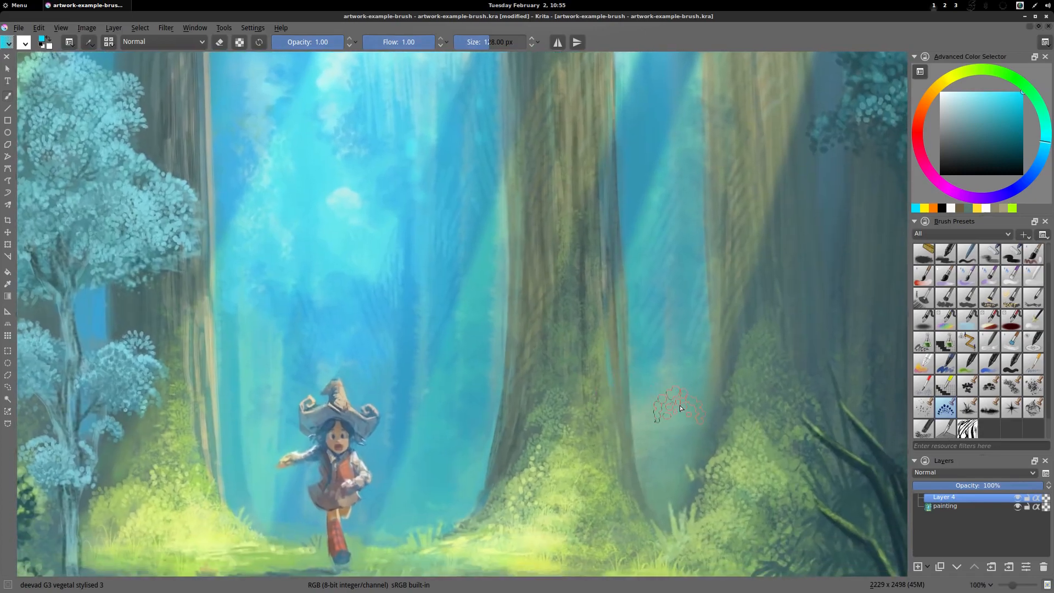
click(969, 302)
drag(966, 137, 928, 162)
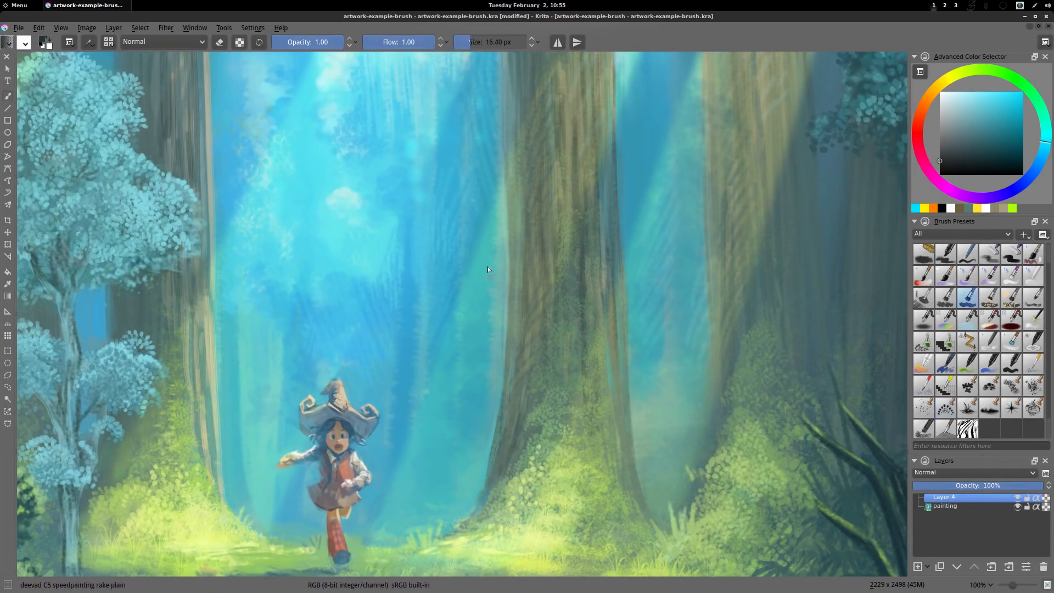
drag(486, 305, 477, 284)
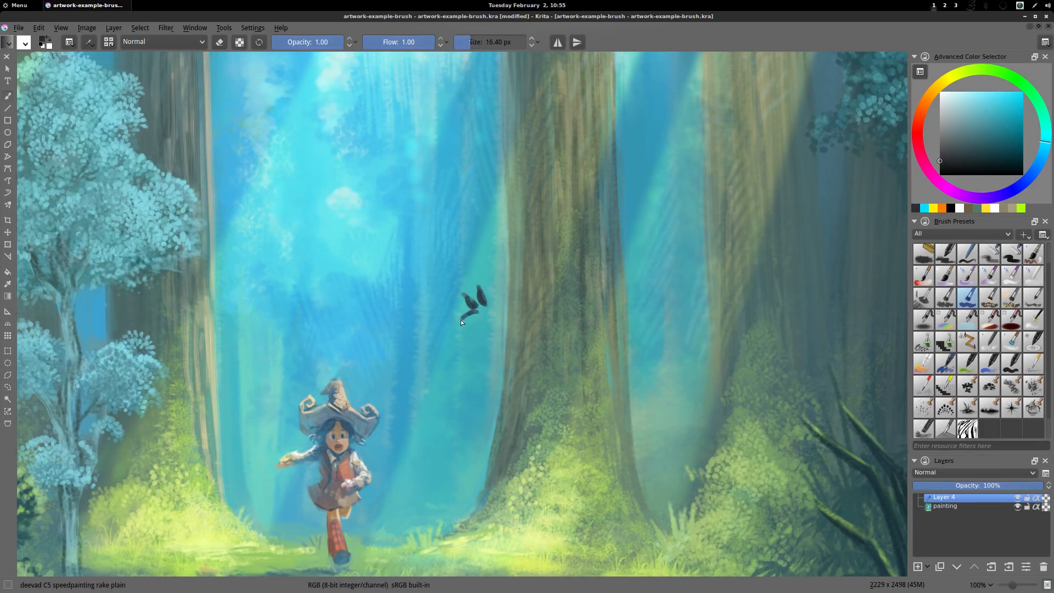
- Build up the leaf cluster with strokes in several shades of green, sampling colours from the leaves
click(969, 70)
mouse_move(494, 316)
mouse_down()
mouse_move(502, 305)
mouse_move(469, 298)
mouse_move(475, 307)
mouse_up()
click(984, 112)
drag(479, 288, 484, 305)
mouse_move(496, 291)
mouse_down()
mouse_move(480, 316)
mouse_move(502, 315)
mouse_move(495, 329)
mouse_move(494, 302)
mouse_move(470, 318)
mouse_up()
ctrl+click(488, 315)
key(slash)
key(slash)
mouse_move(483, 308)
mouse_down()
mouse_move(477, 300)
mouse_move(496, 301)
mouse_move(475, 333)
mouse_move(494, 300)
mouse_move(472, 321)
mouse_move(485, 316)
mouse_up()
- Add light green highlights to the leaves and erase the rough edges of the cluster
key(e)
key(e)
ctrl+click(476, 307)
key(e)
key(e)
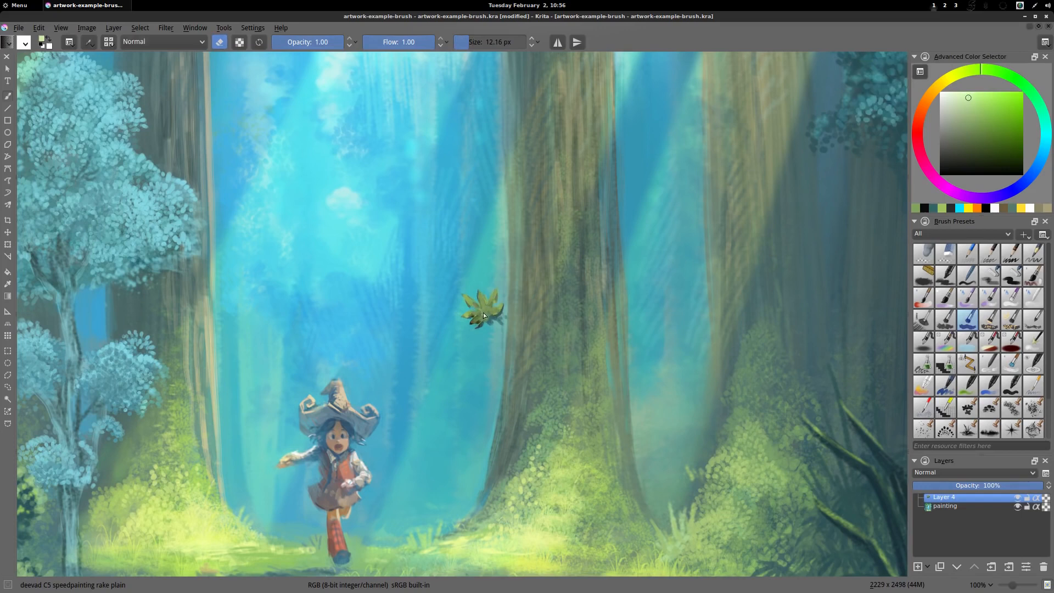
ctrl+click(488, 308)
key(e)
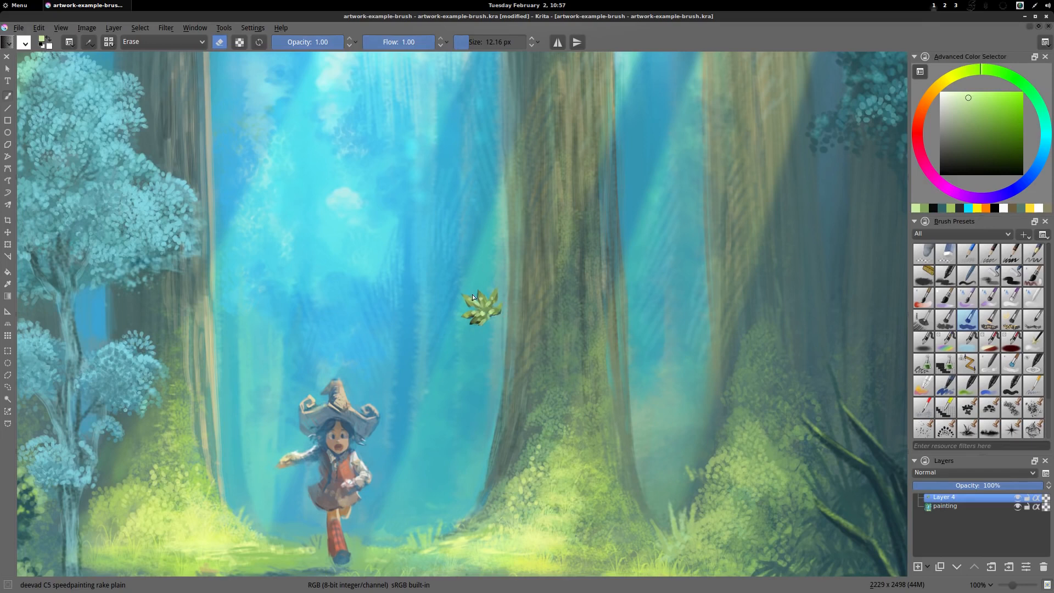
- Move the leaf cluster onto the tree at the right of the painting and switch to the thin eraser at 8.72 px
key(t)
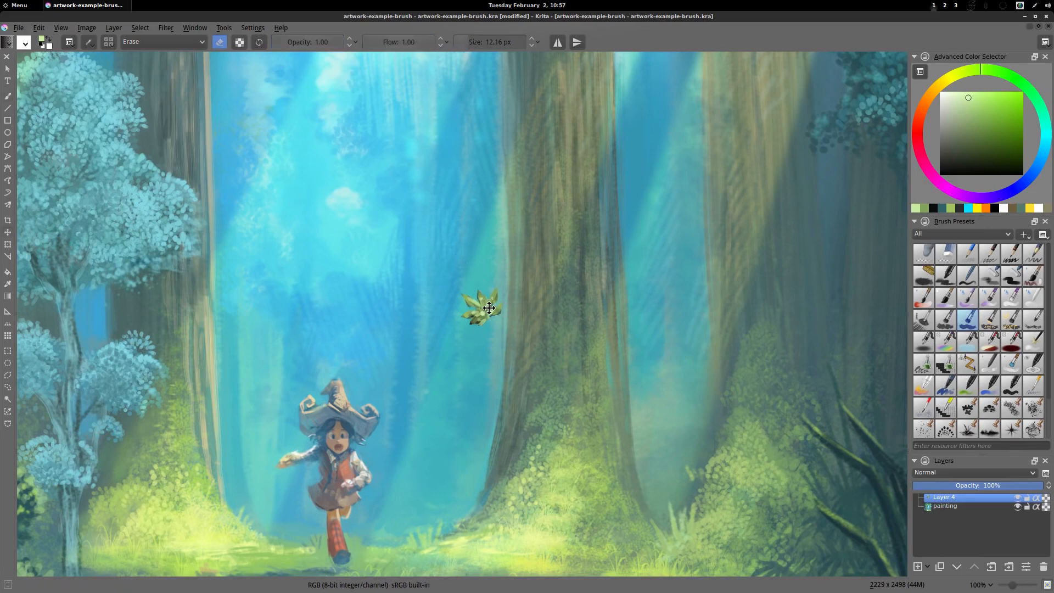
drag(489, 308, 746, 281)
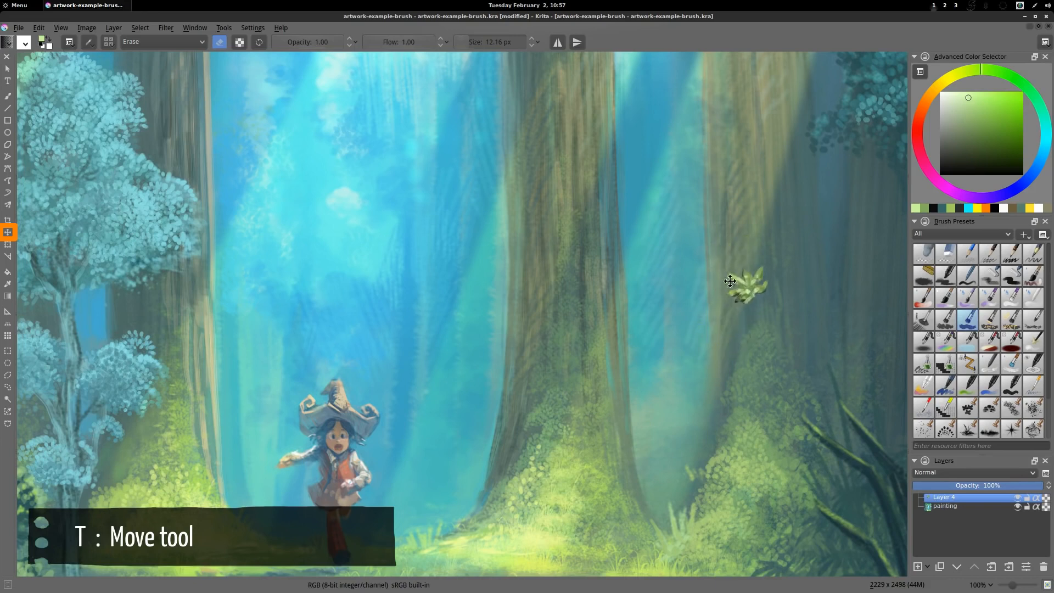
key(b)
key(bracketleft)
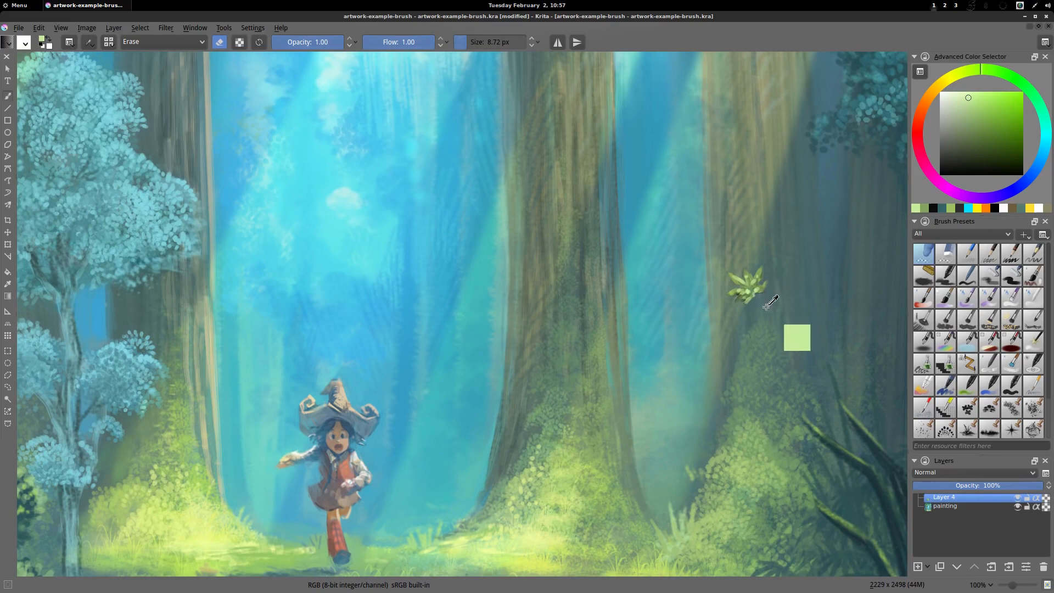
- Transform the leaf cluster and move it back to the left edge of the large tree trunk
key(ctrl+t)
drag(776, 248, 733, 333)
key(Return)
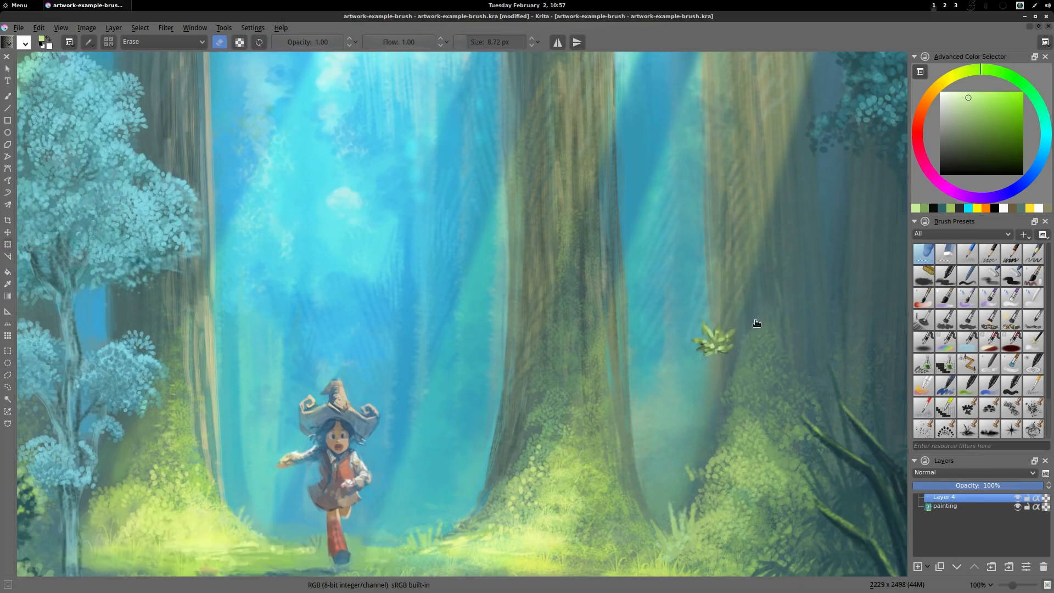
drag(709, 345, 511, 333)
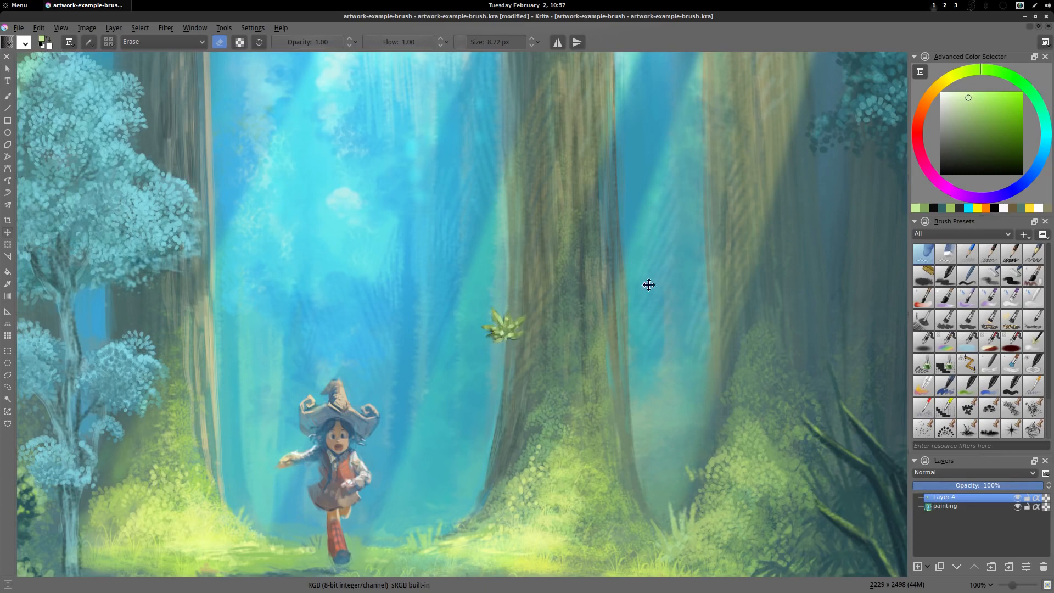
- Select a rectangle around the leaf cluster and apply an HSV/HSL adjustment with saturation at -100
click(8, 351)
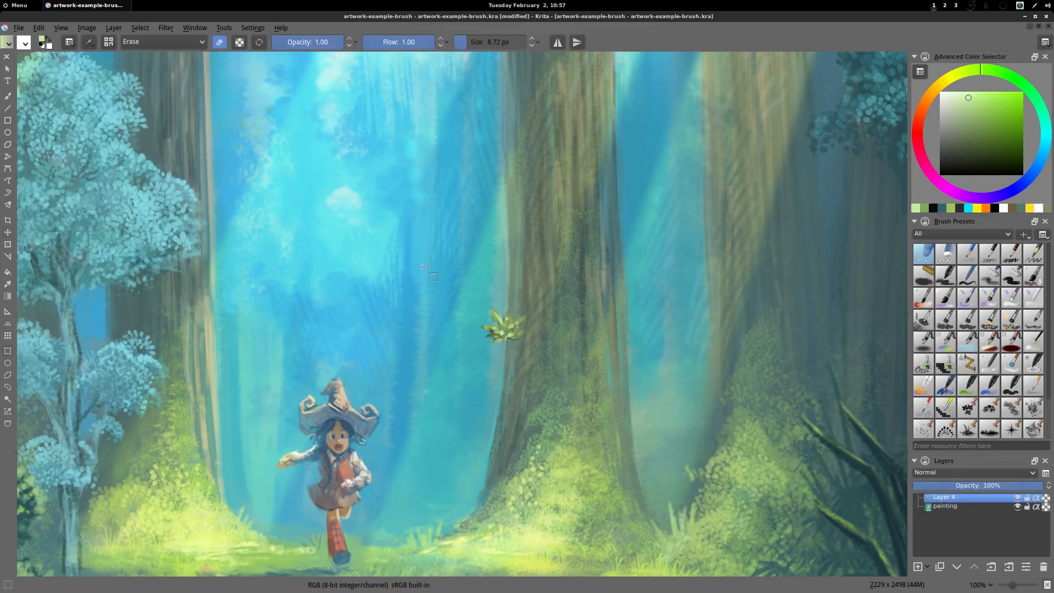
drag(469, 291, 559, 374)
key(ctrl+u)
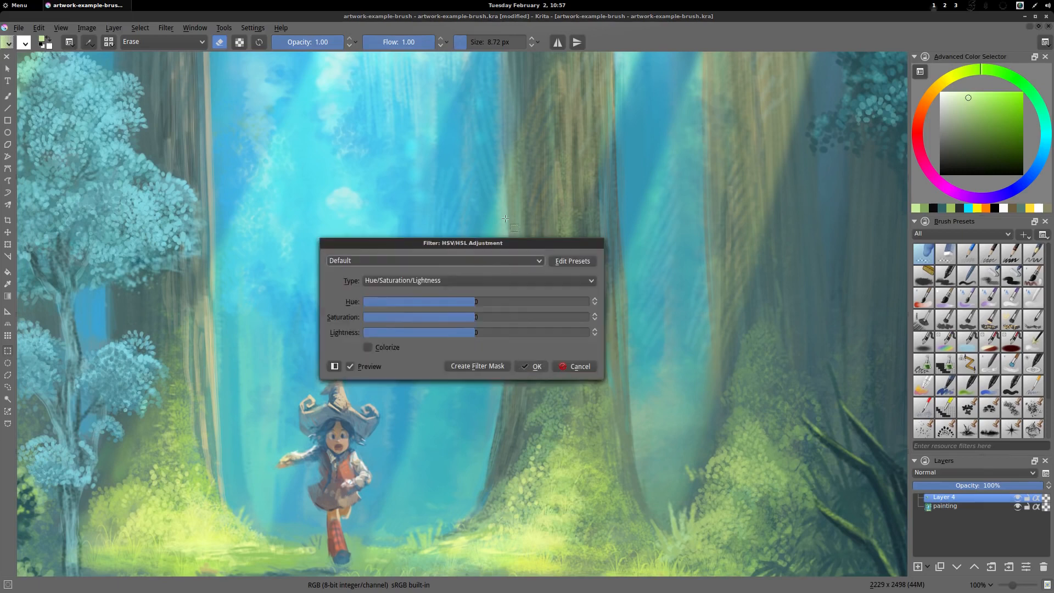
drag(487, 243, 736, 242)
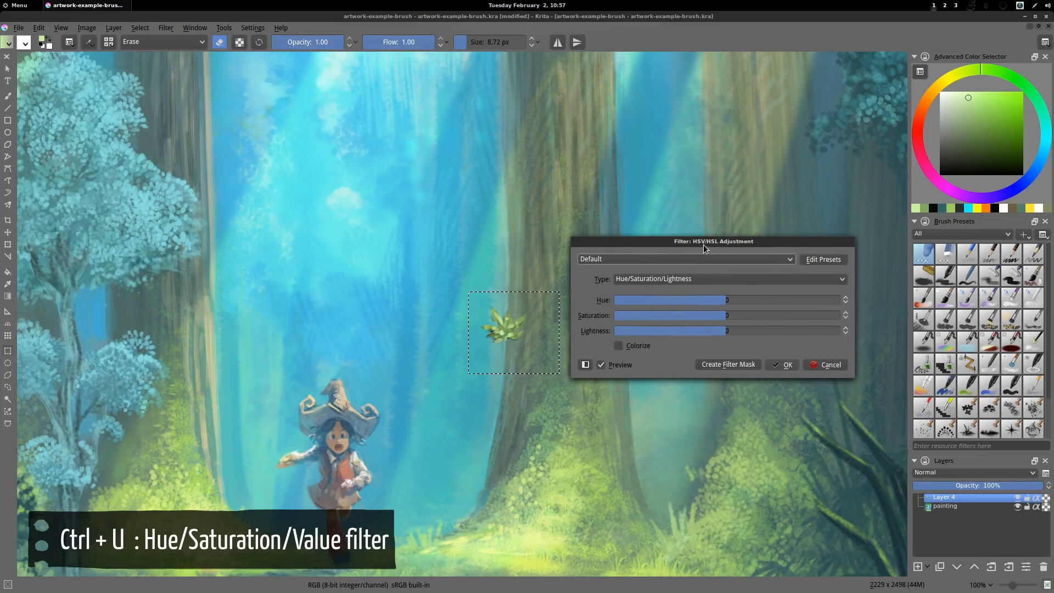
drag(730, 240, 731, 207)
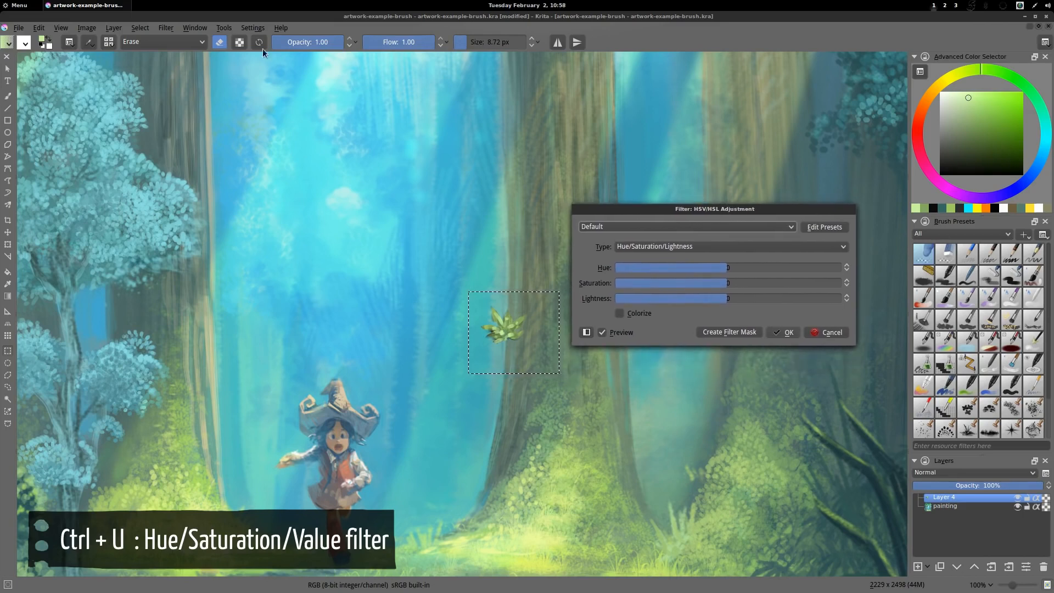
click(173, 27)
mouse_move(184, 58)
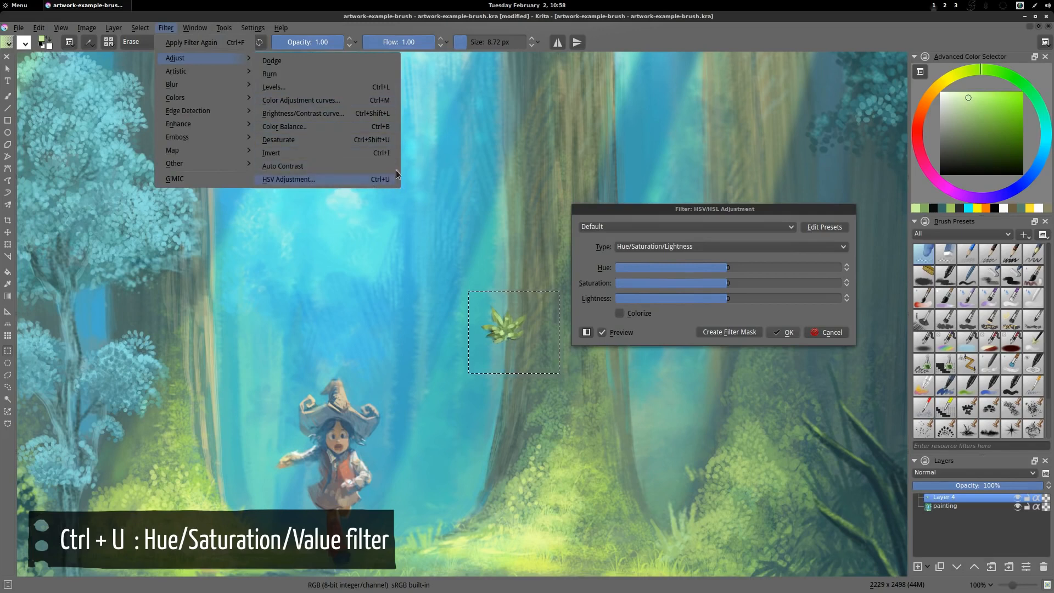
click(704, 209)
drag(707, 210, 723, 205)
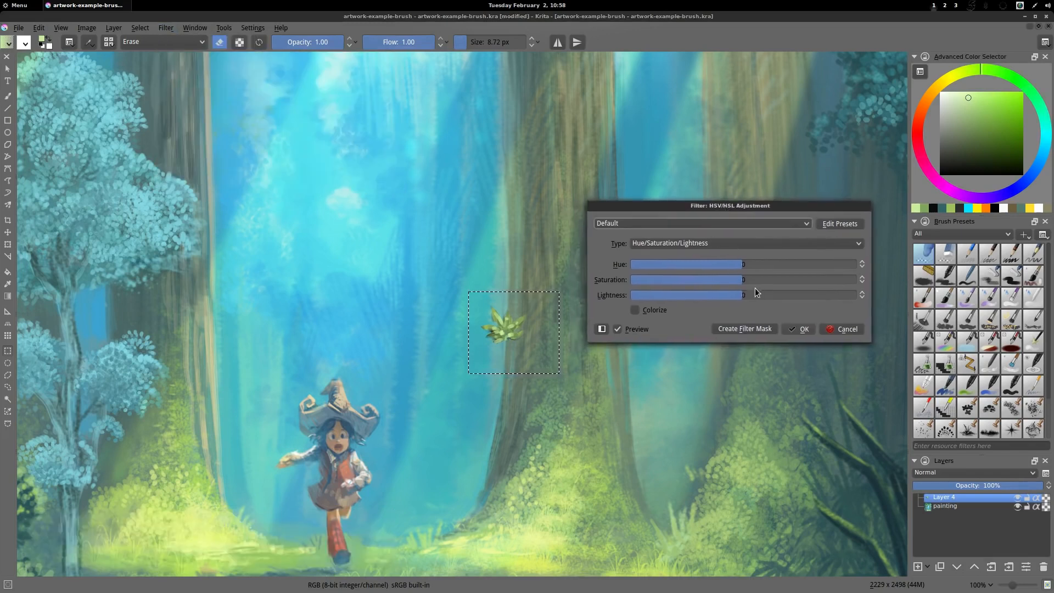
drag(742, 280, 598, 293)
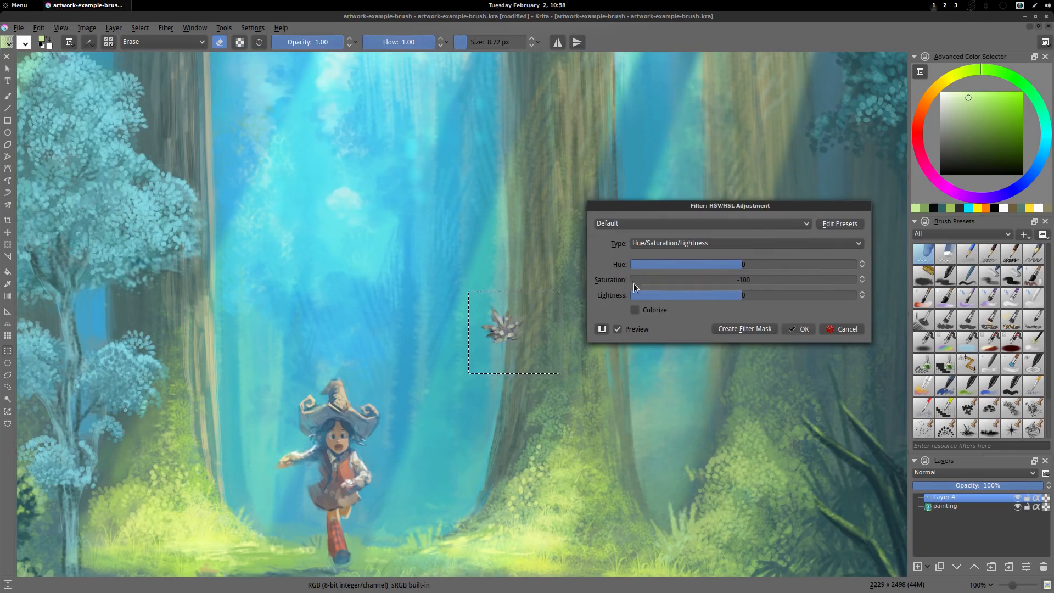
click(799, 330)
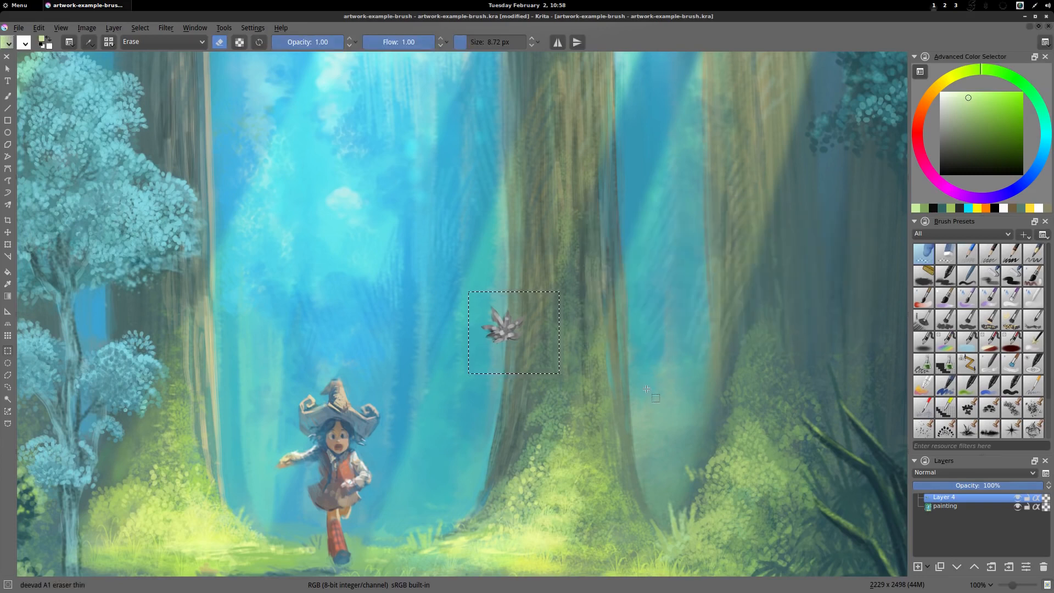
- Apply a Levels filter to the selected leaf cluster with input black at 93 and input white at 239
key(ctrl+l)
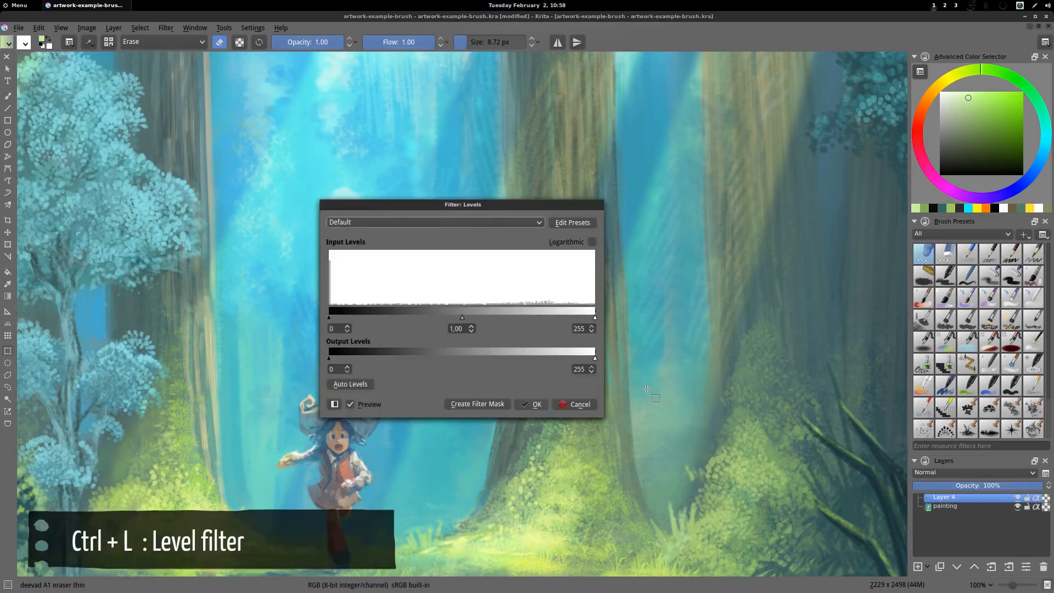
drag(489, 202, 741, 170)
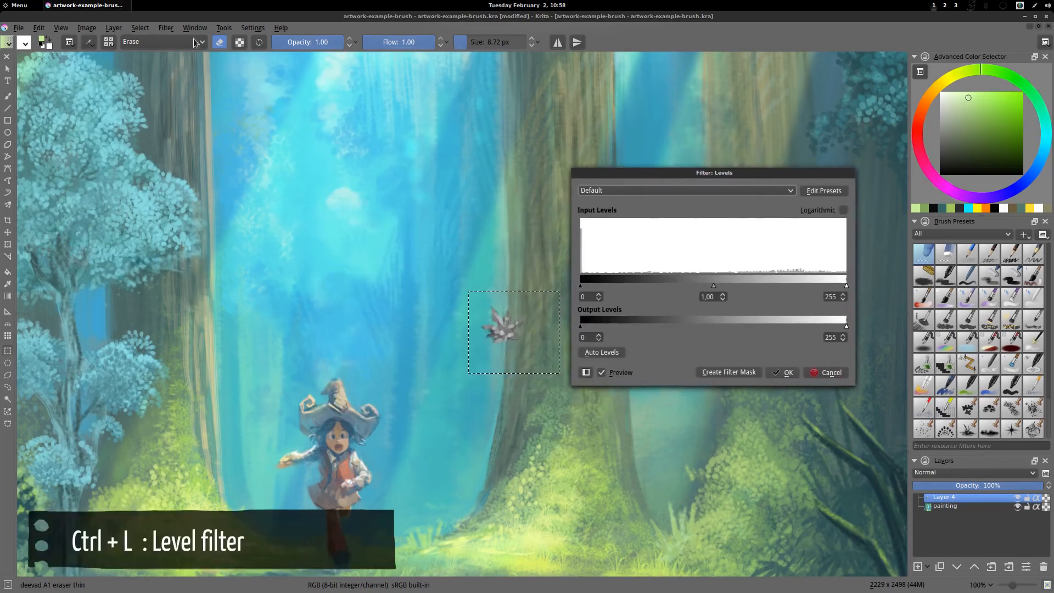
click(168, 29)
mouse_move(176, 61)
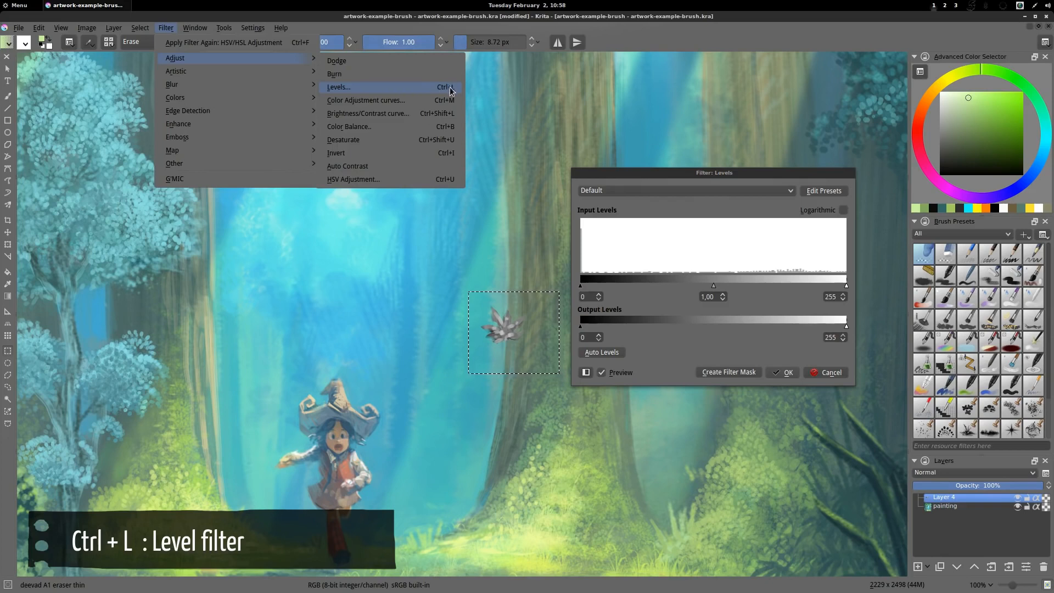
click(674, 173)
drag(674, 172, 676, 178)
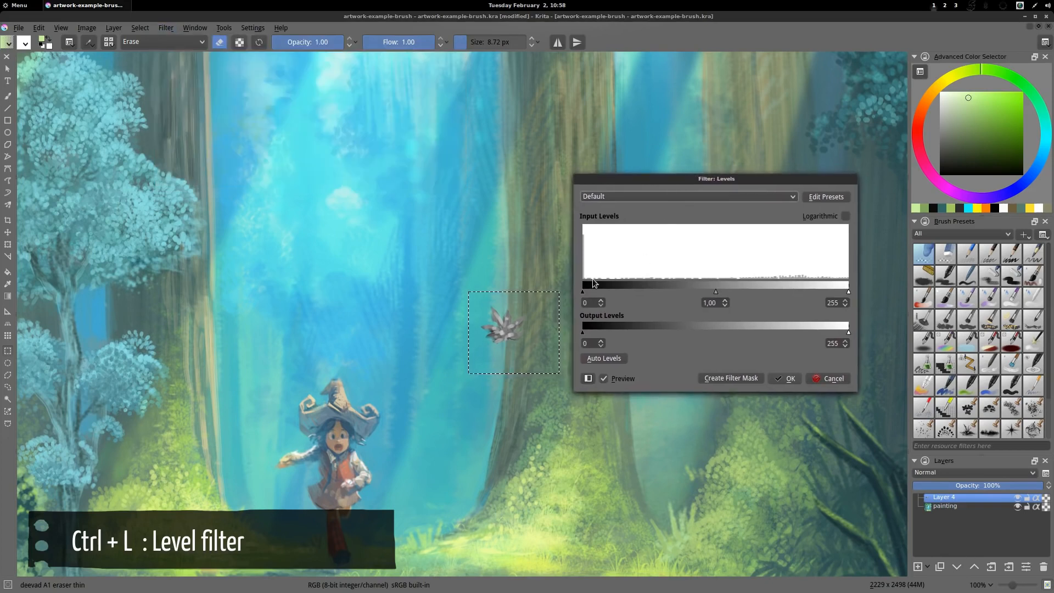
drag(584, 292, 653, 291)
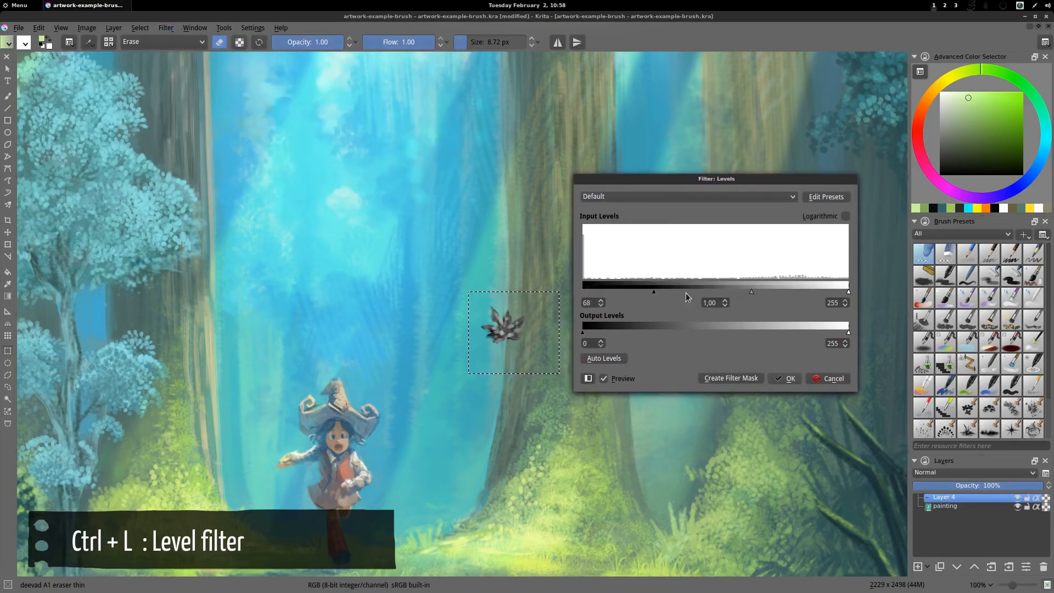
drag(849, 293, 770, 292)
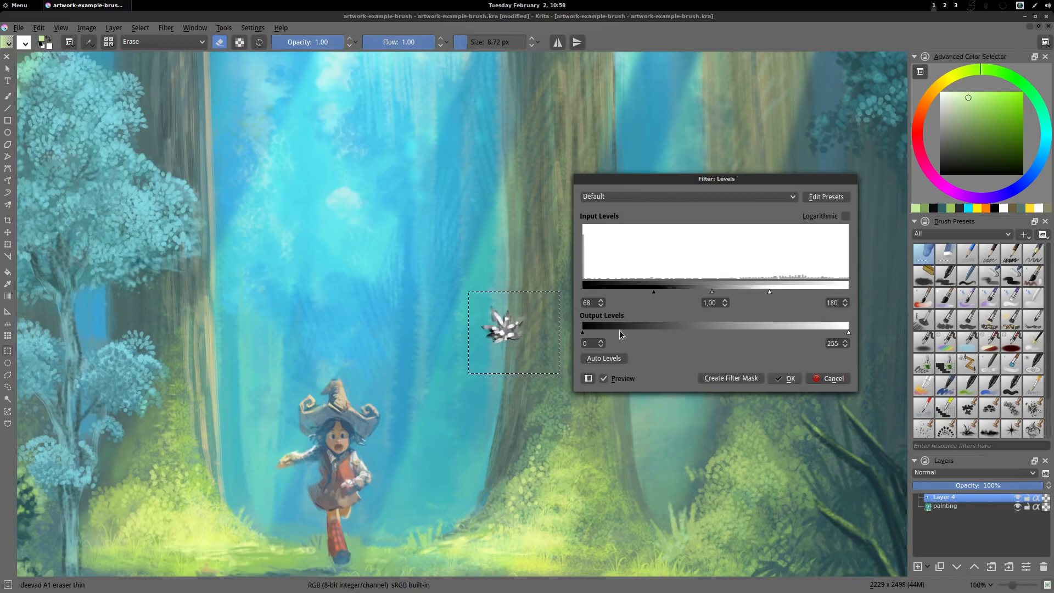
drag(656, 291, 675, 292)
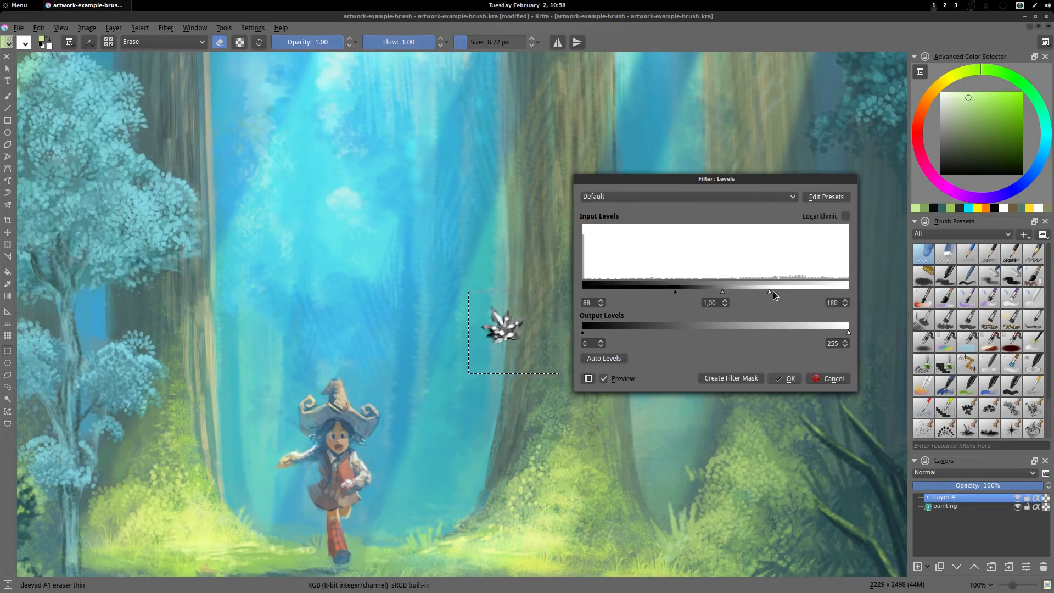
drag(773, 291, 832, 292)
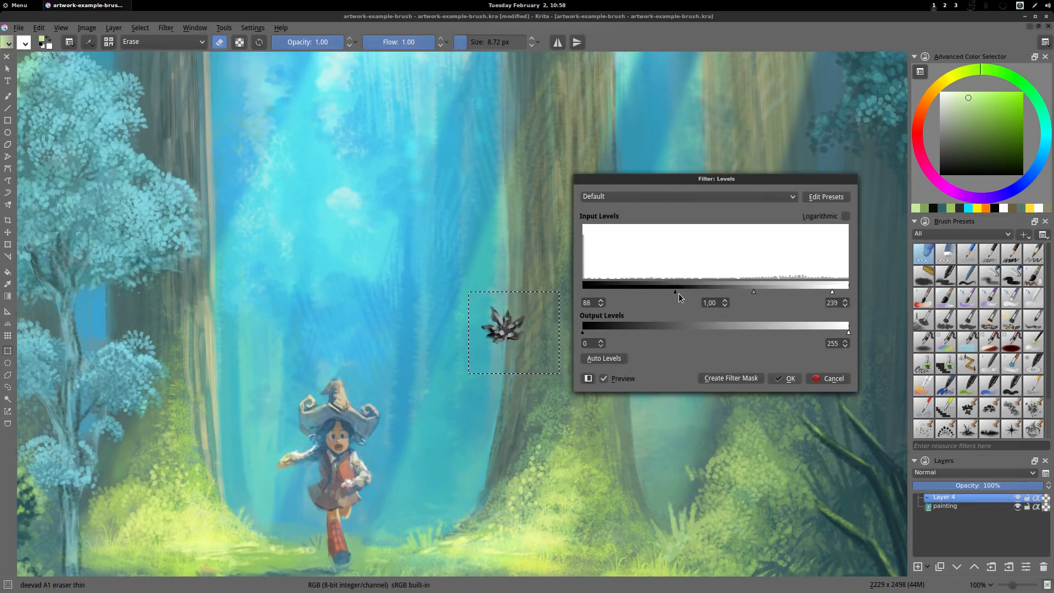
drag(678, 293, 683, 293)
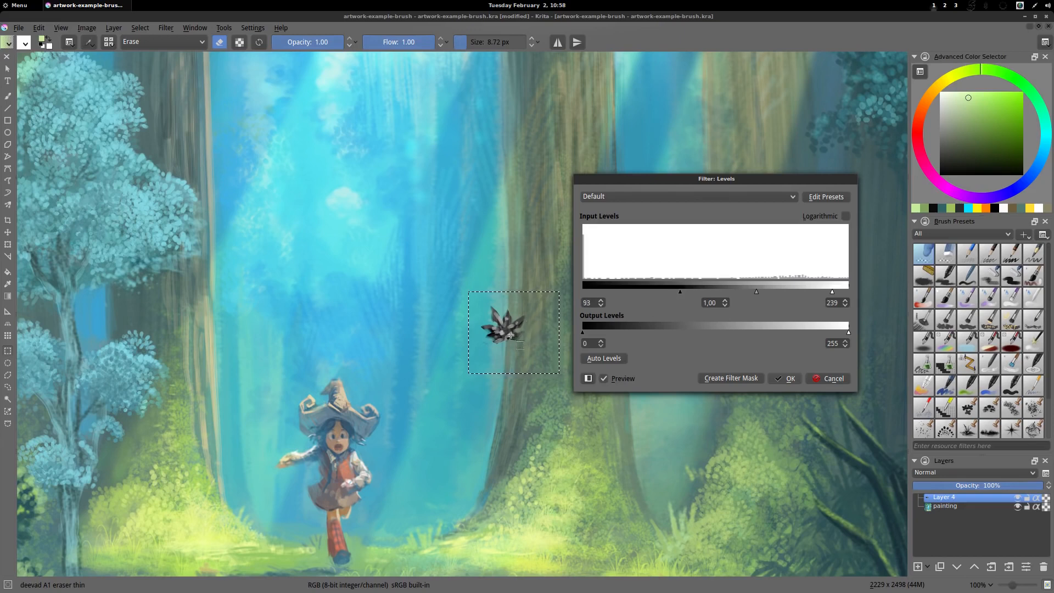
click(790, 378)
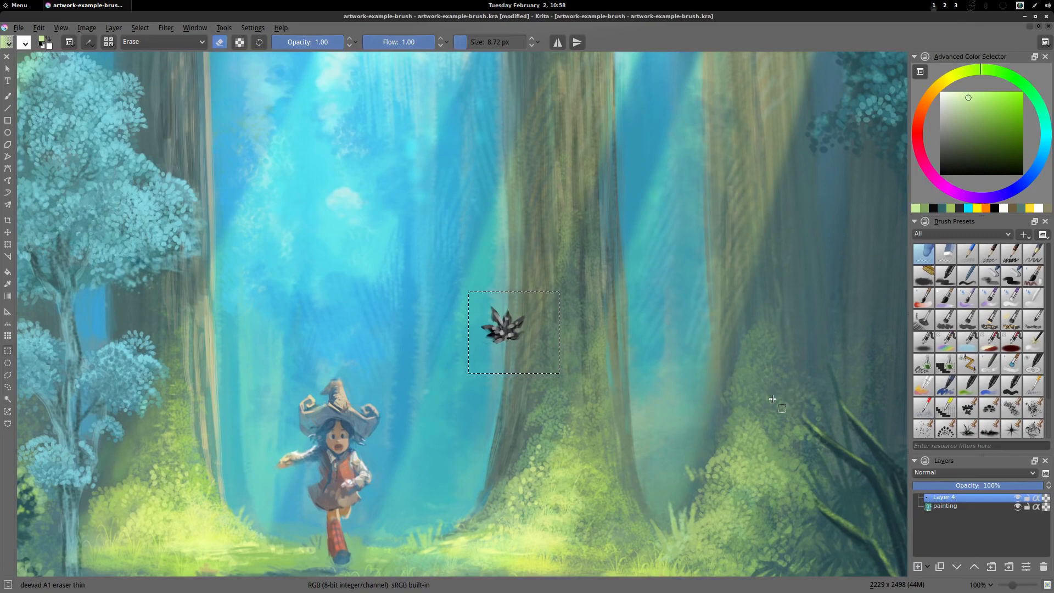
- Apply the Color to Alpha filter to the selected leaf cluster with white as the color and threshold 100
click(167, 27)
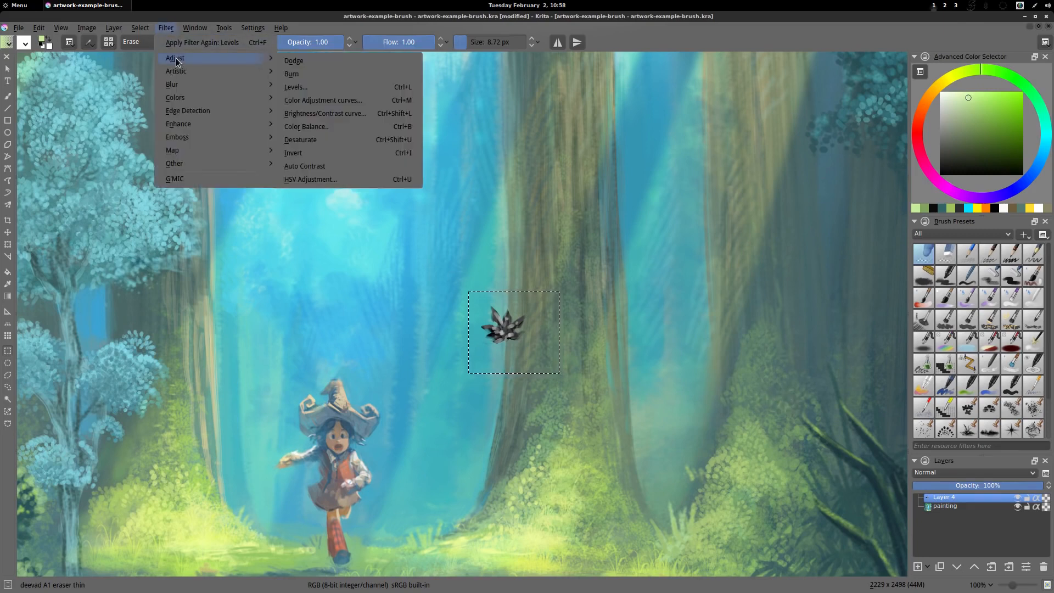
mouse_move(186, 97)
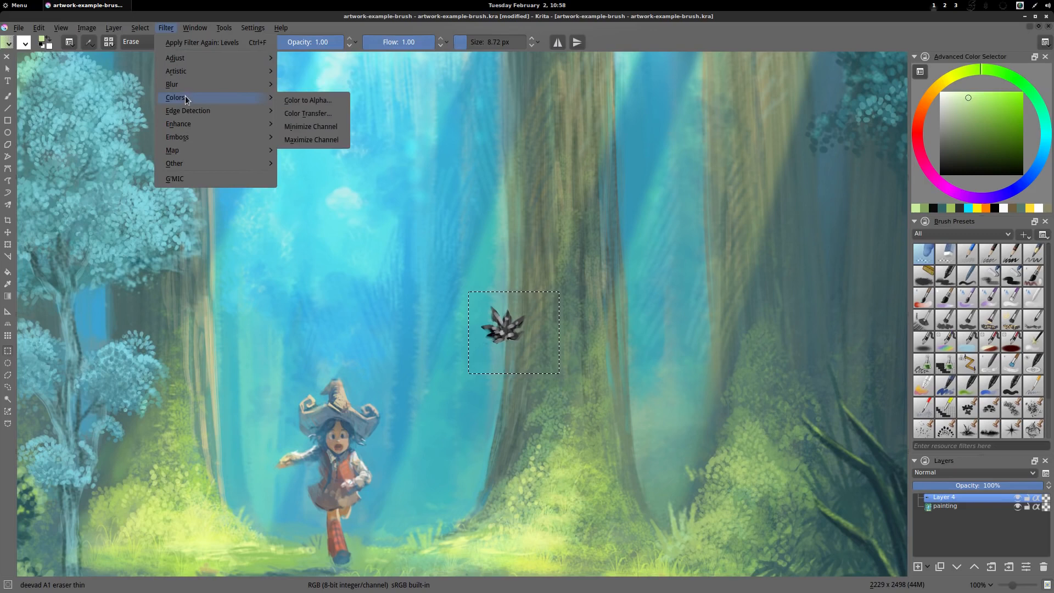
click(320, 101)
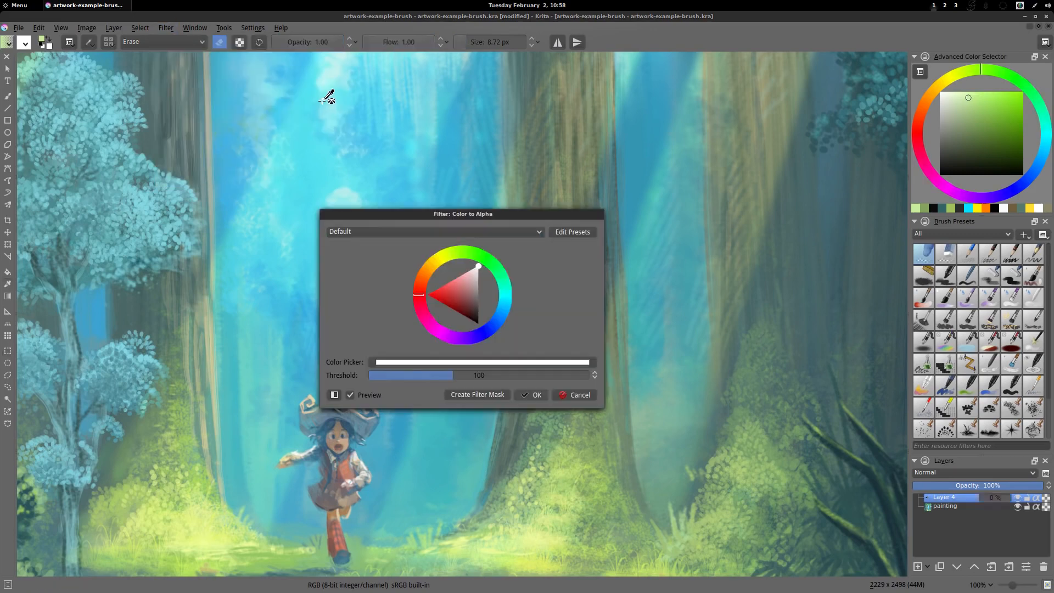
drag(462, 214, 733, 156)
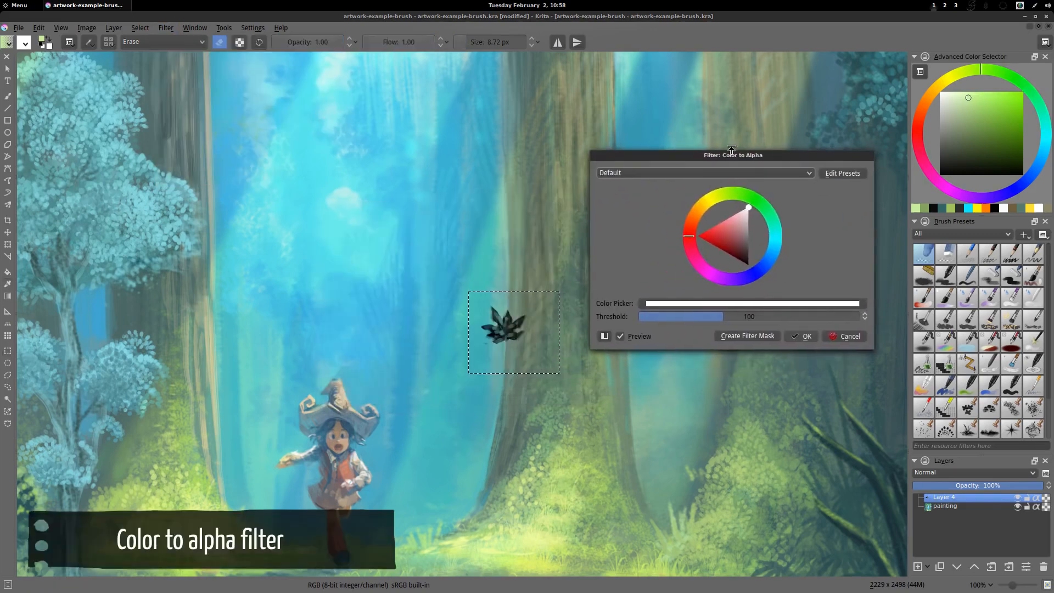
scroll(501, 338, up, 3)
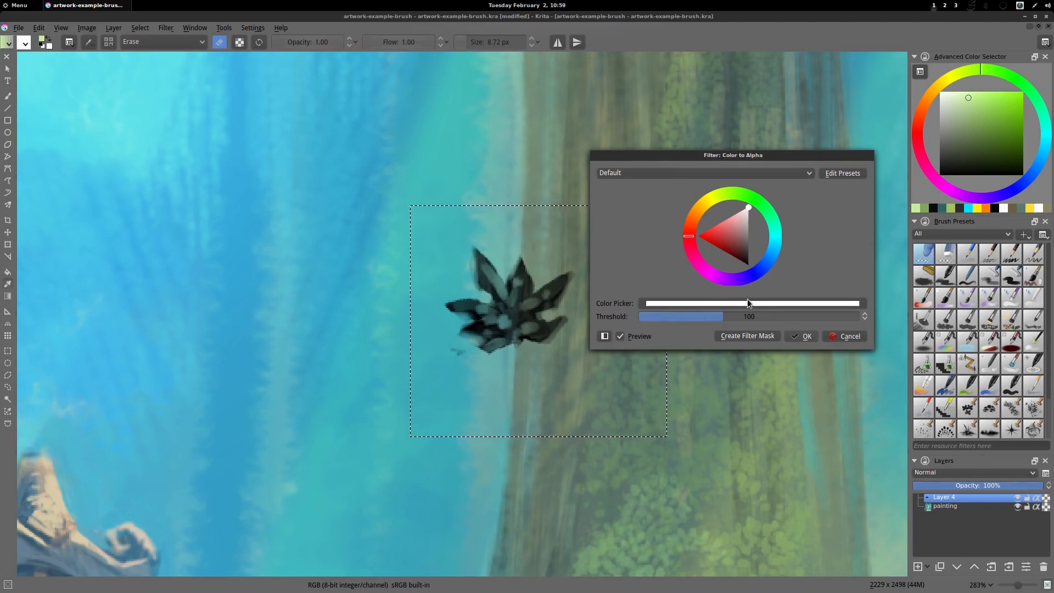
click(806, 338)
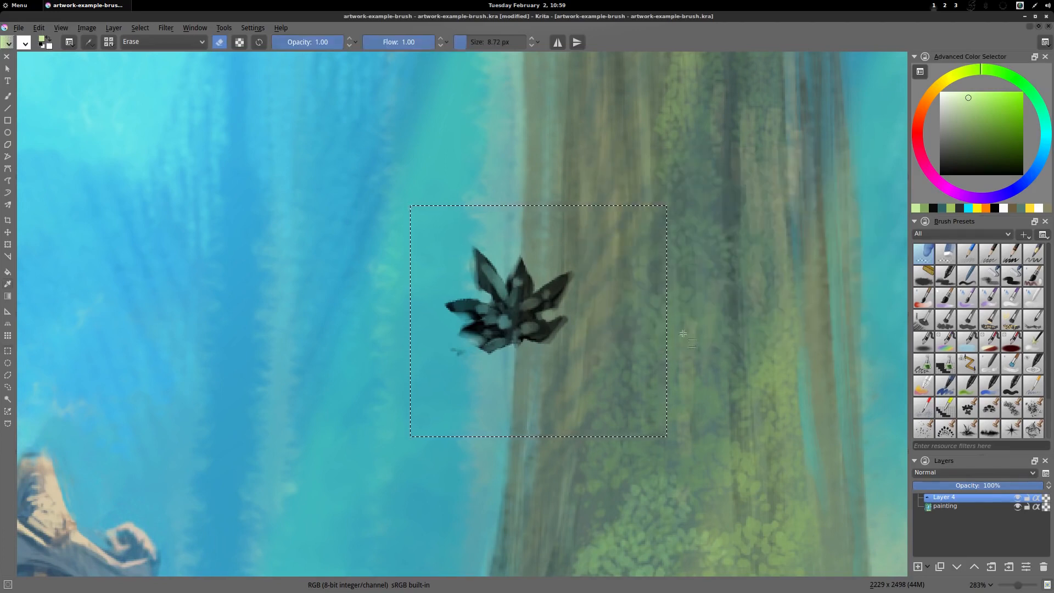
- Isolate Layer 4 and inspect the leaf cluster's grayscale pixels and transparency up close
right_click(940, 497)
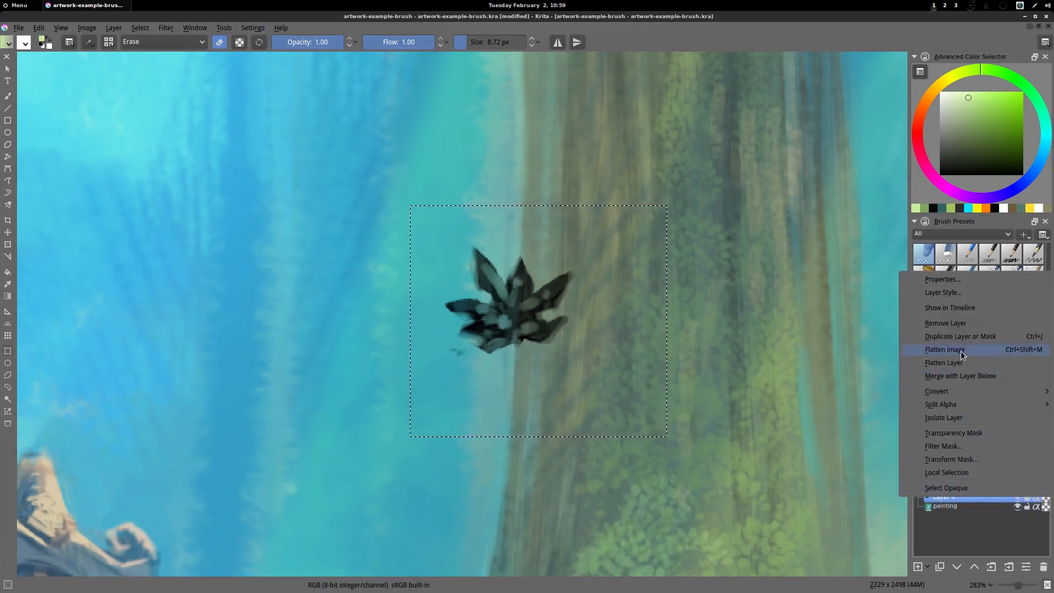
click(950, 417)
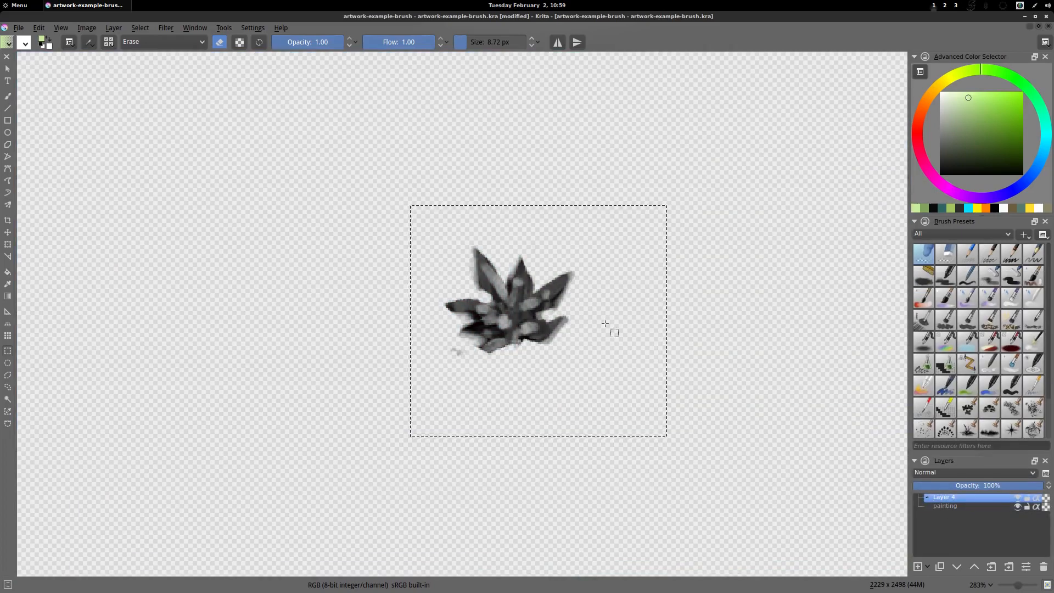
scroll(604, 325, up, 6)
scroll(530, 313, up, 1)
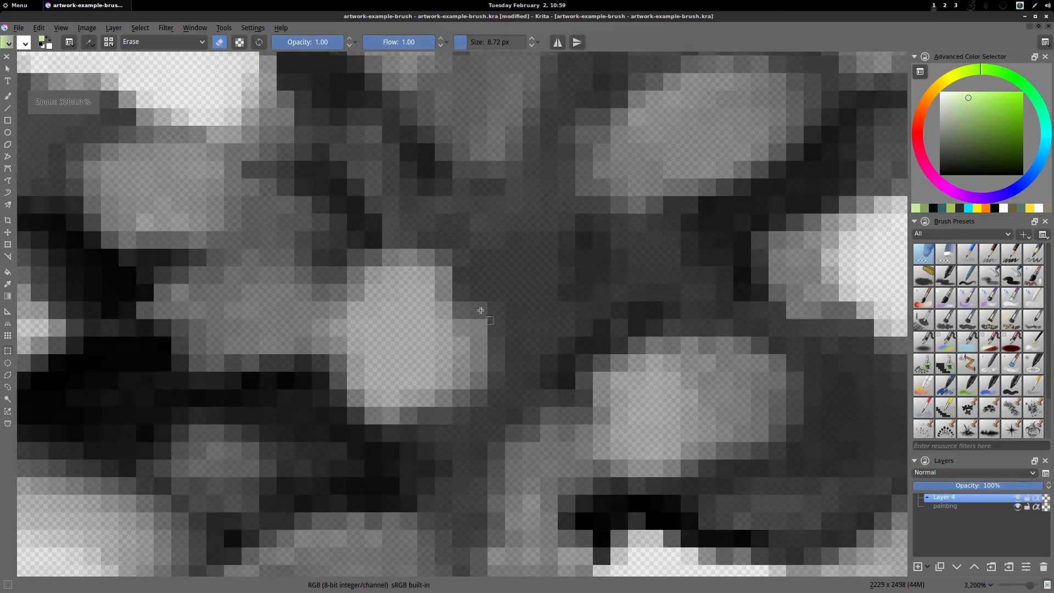
scroll(503, 311, down, 2)
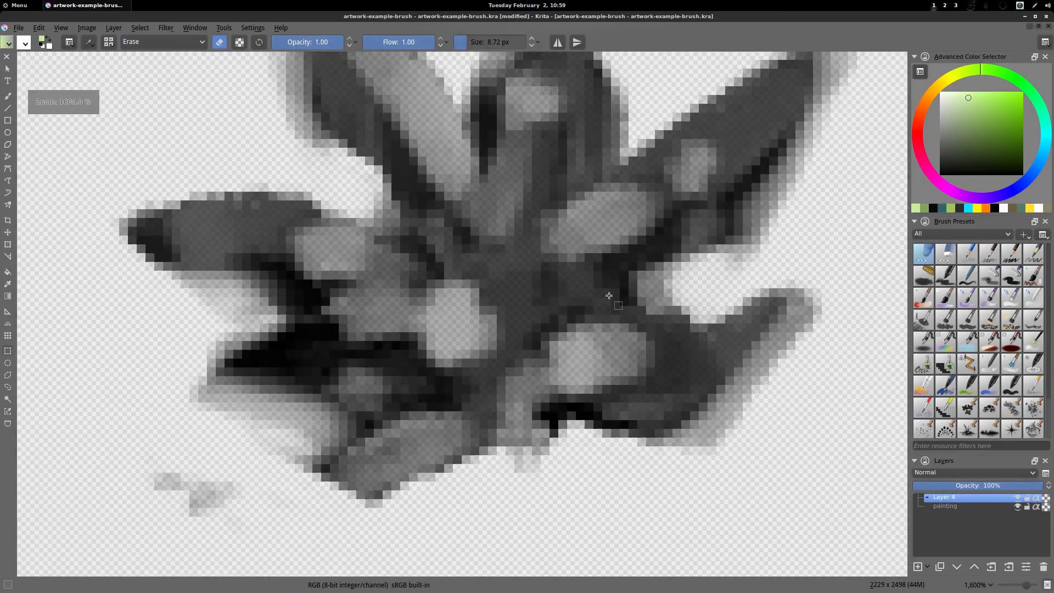
scroll(657, 247, down, 3)
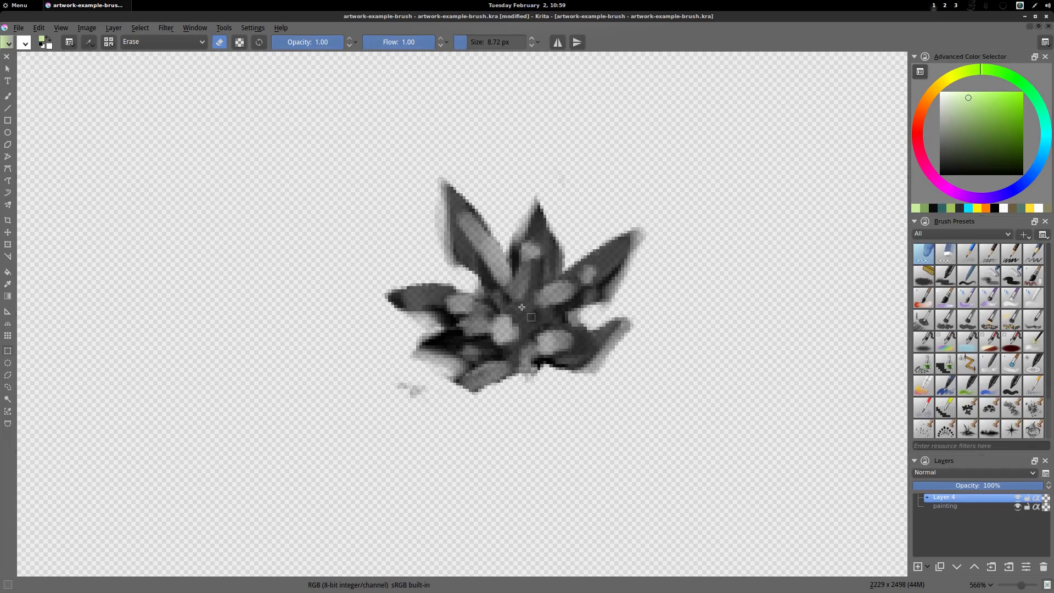
scroll(695, 299, down, 1)
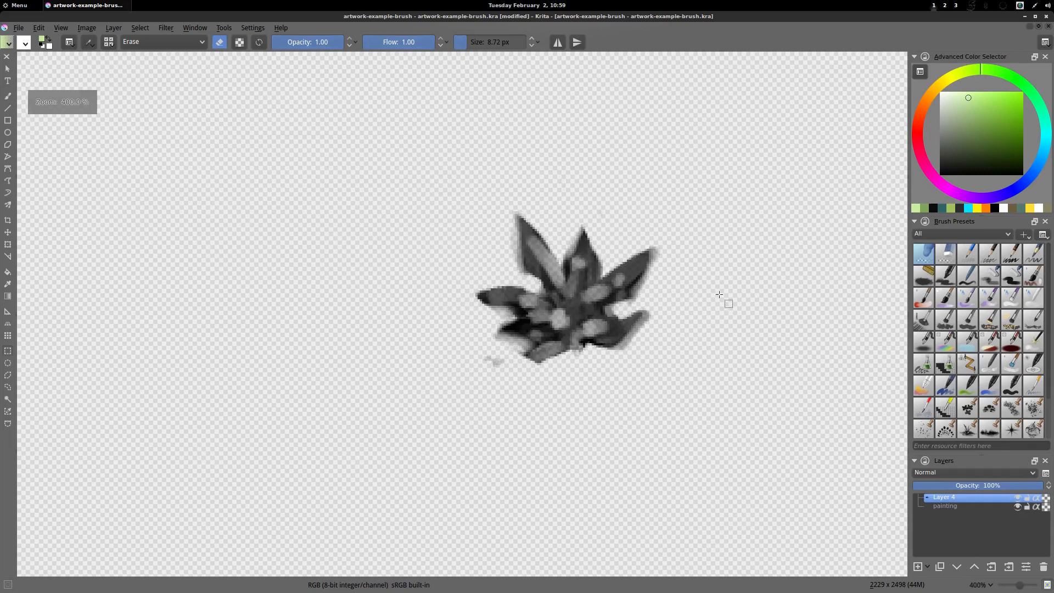
- Select a square area closely around the isolated leaf cluster
drag(725, 298, 612, 327)
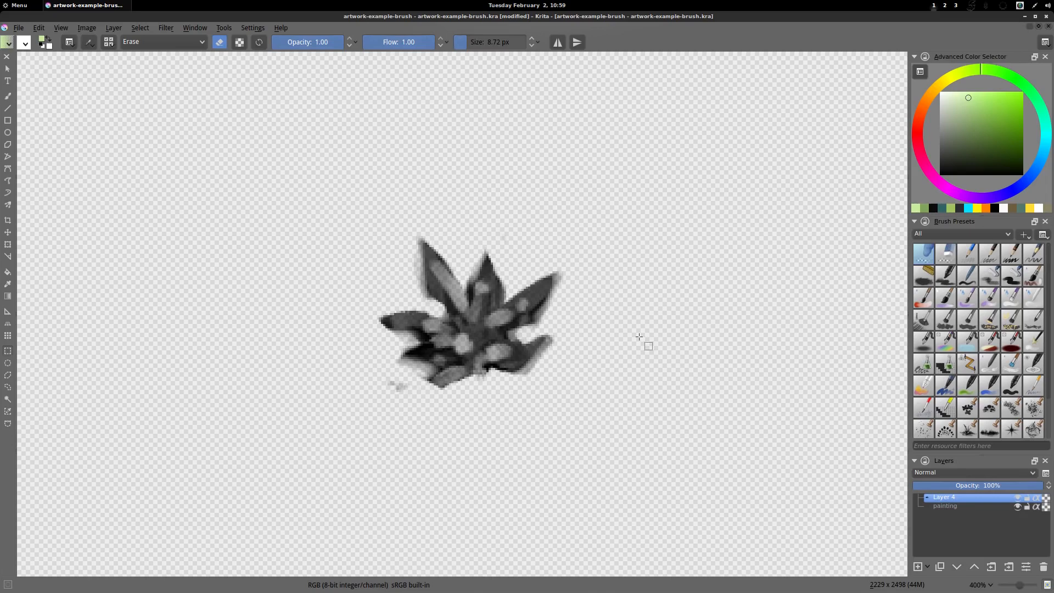
click(8, 353)
drag(352, 207, 582, 426)
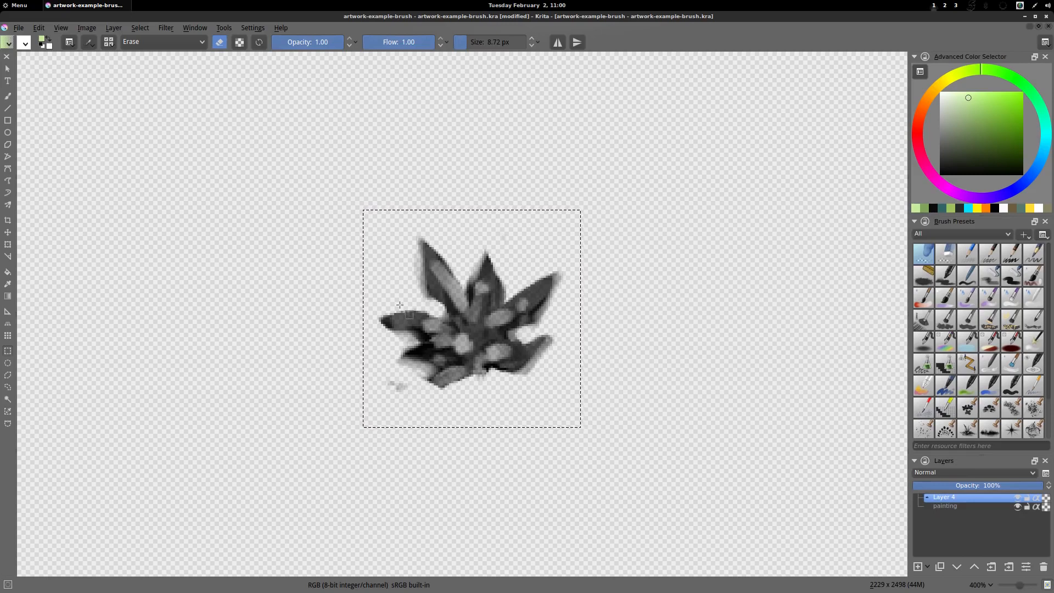
scroll(426, 321, down, 3)
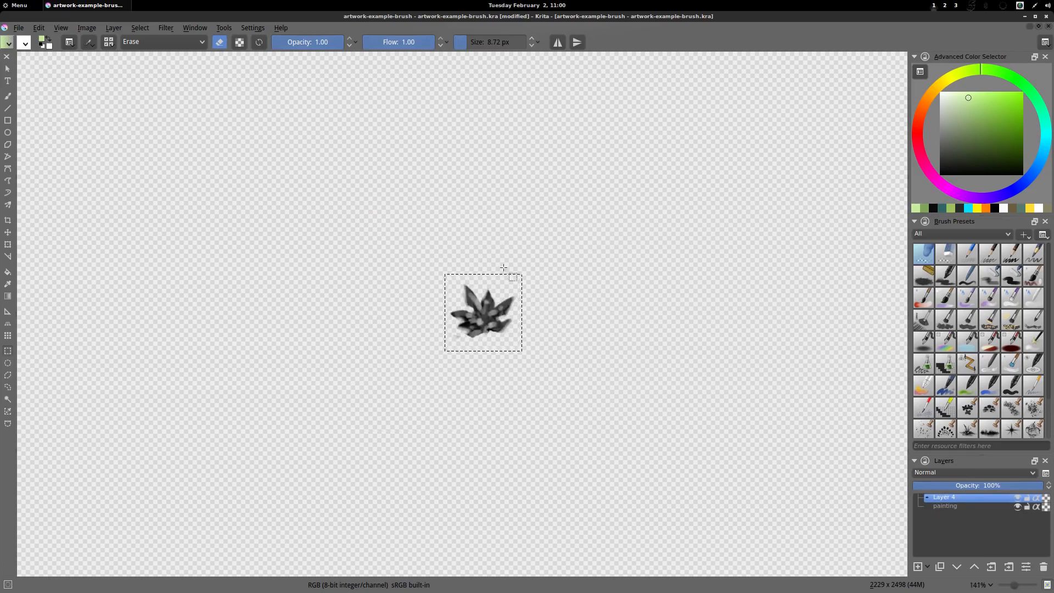
- Start a new stamp from the selected leaf cluster in the pixel brush's predefined brush tips
click(89, 42)
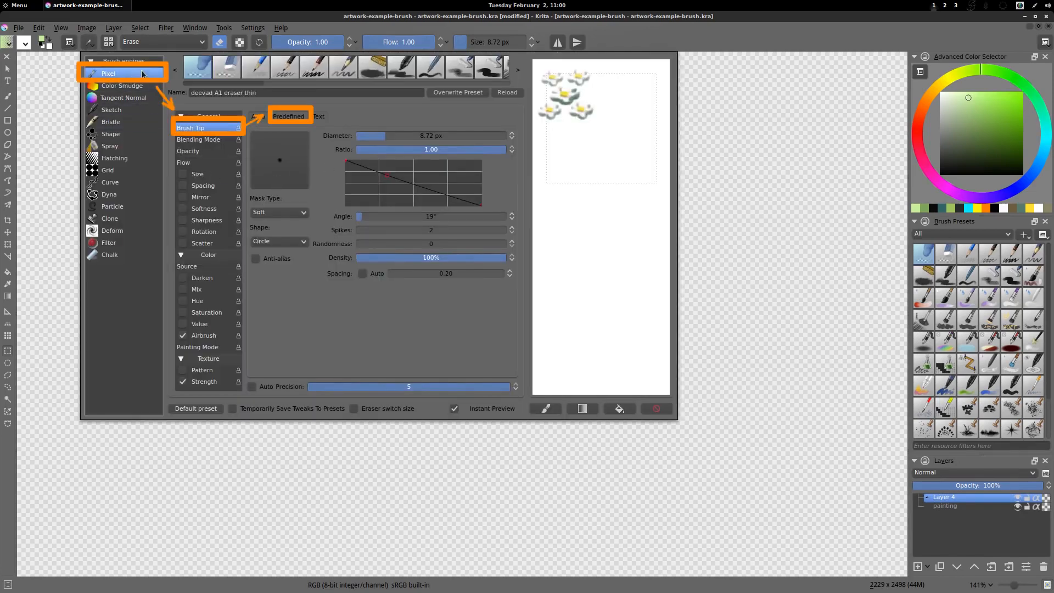
click(287, 116)
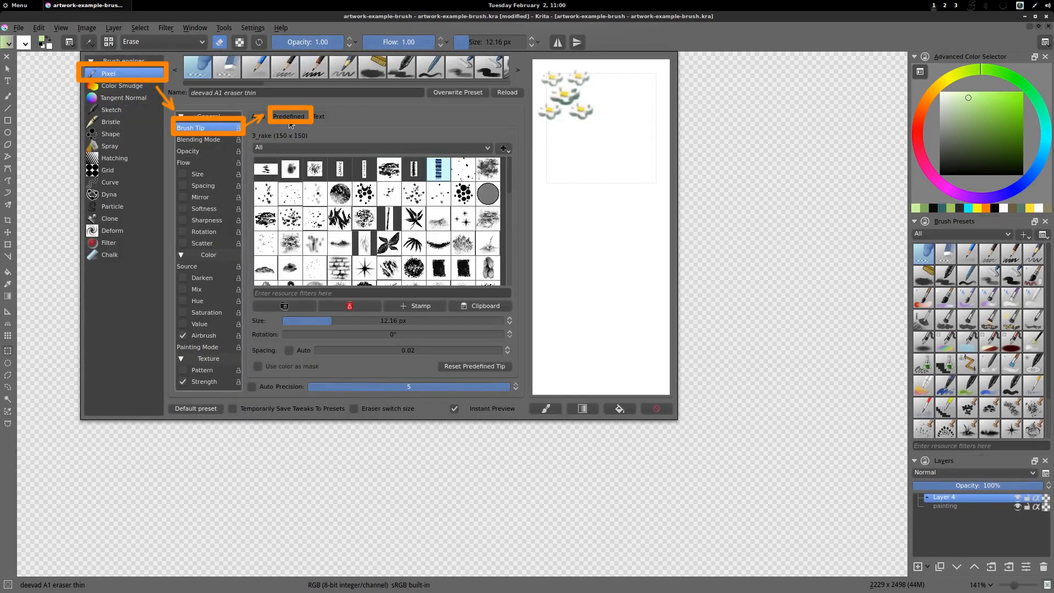
click(421, 307)
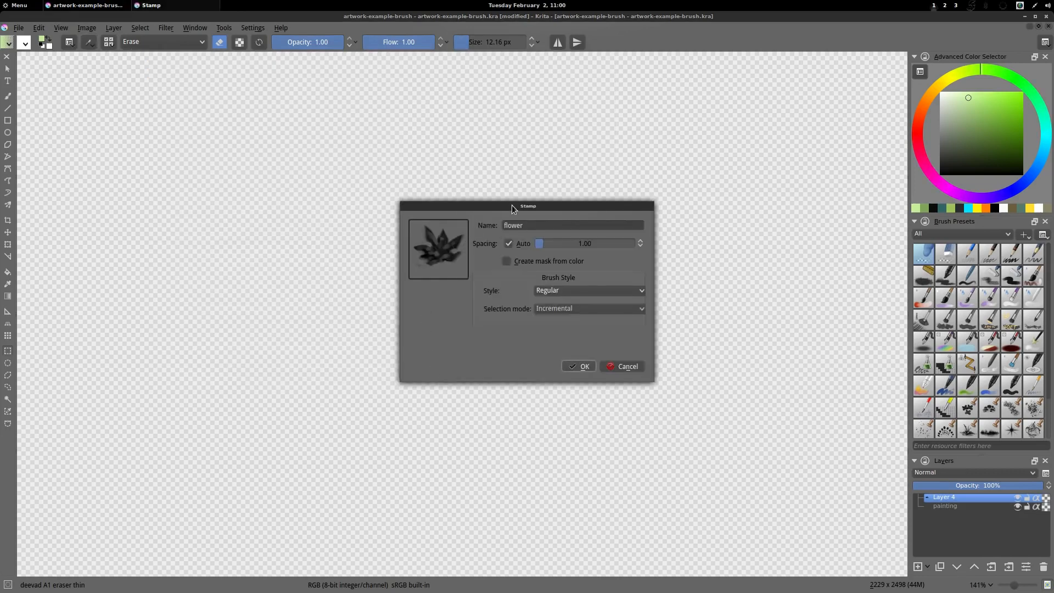
drag(512, 206, 692, 188)
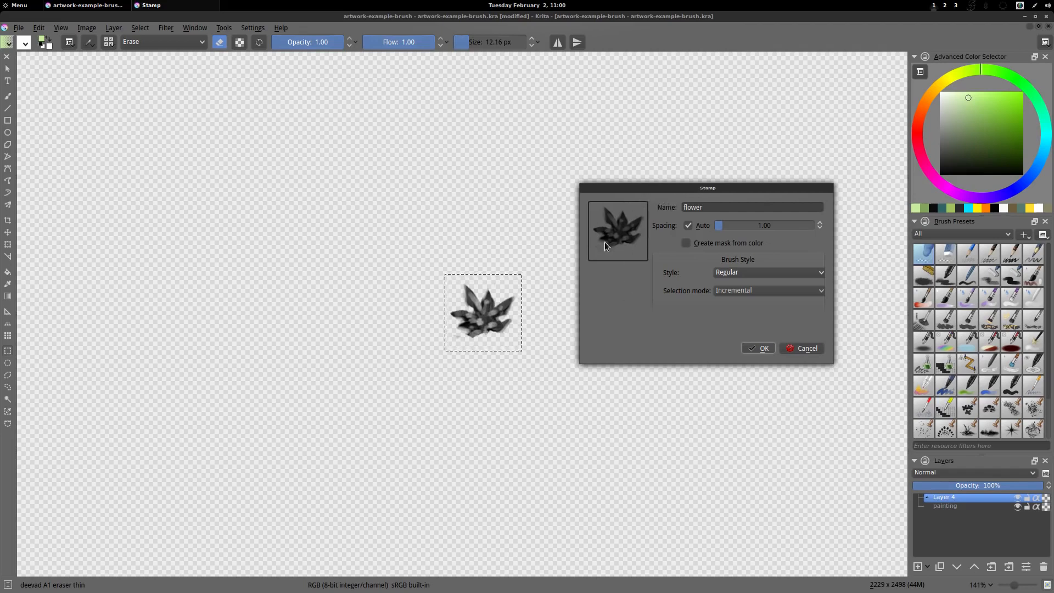
- Name the stamp "tree leaves demo", enable Create mask from color, and save it as a brush tip
drag(708, 207, 647, 199)
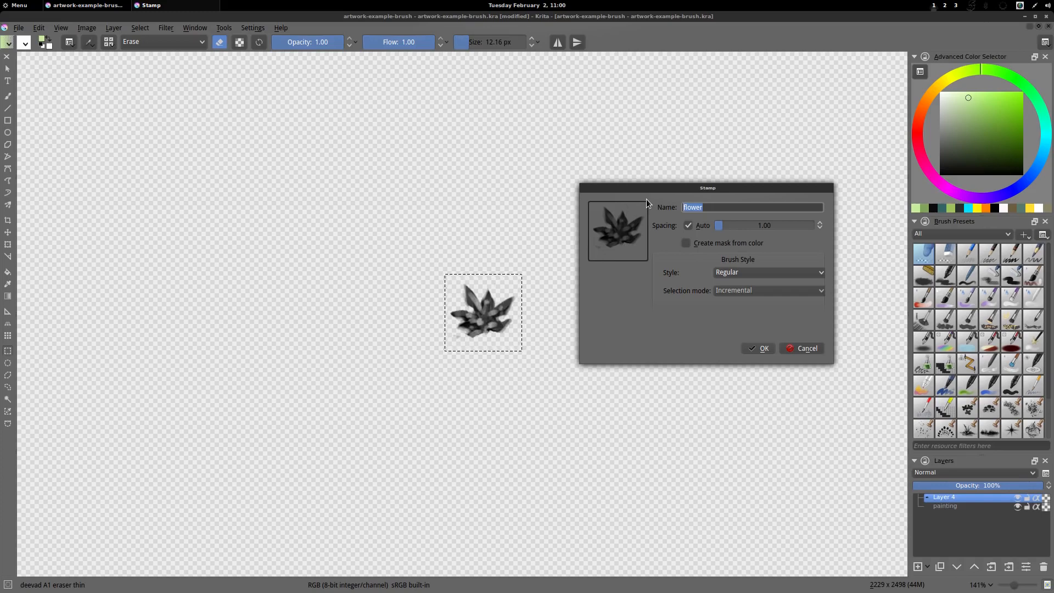
text(tree)
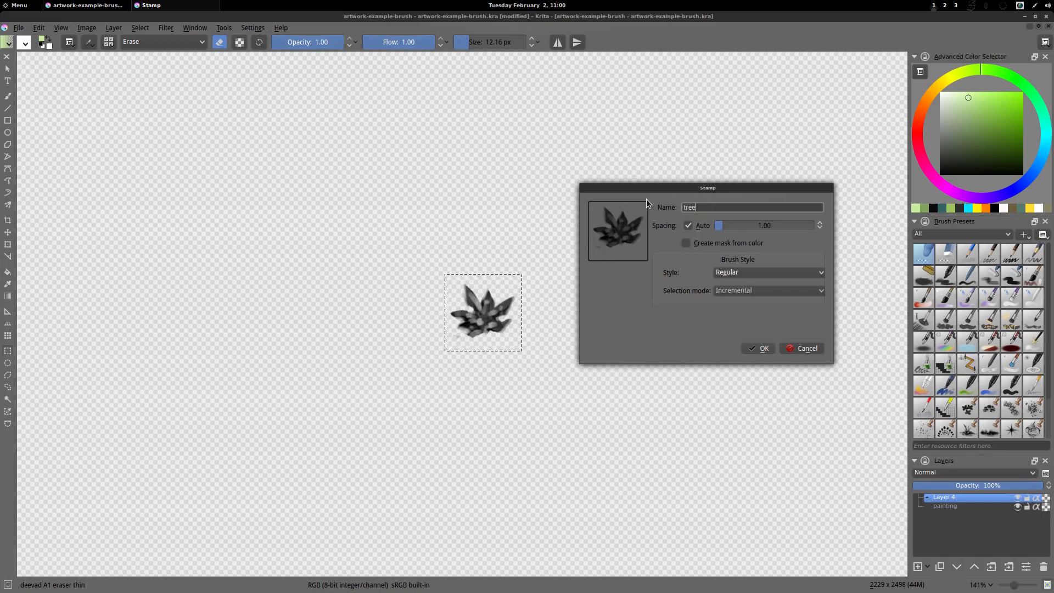
text( leaves demo)
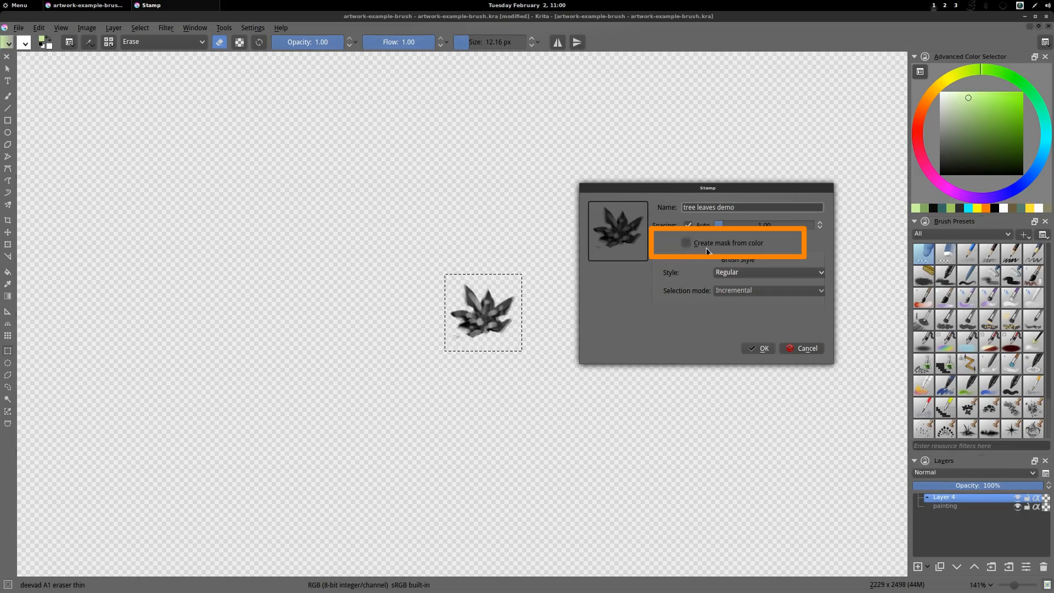
click(686, 243)
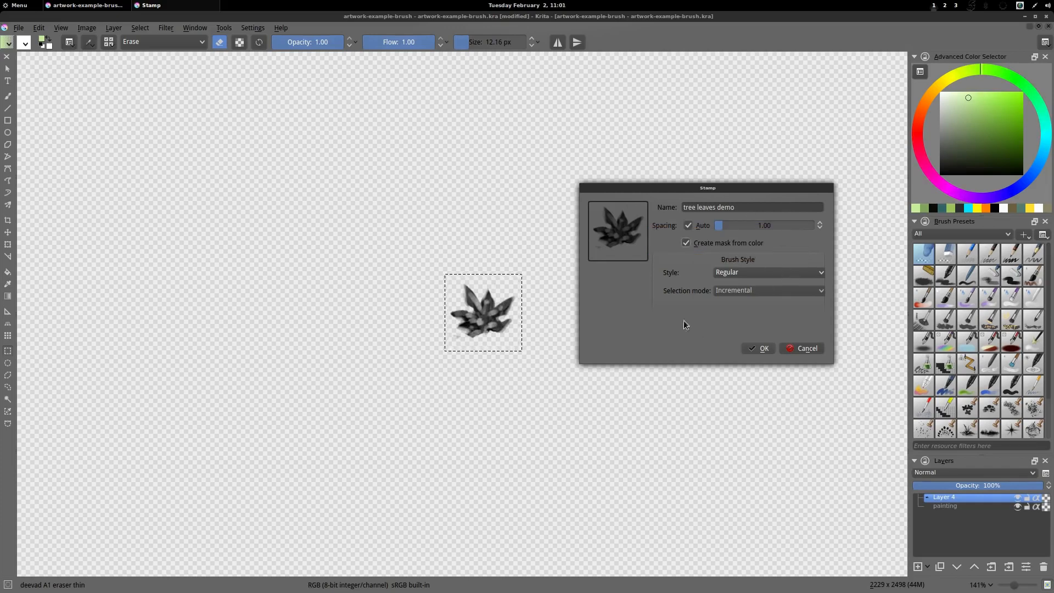
click(761, 350)
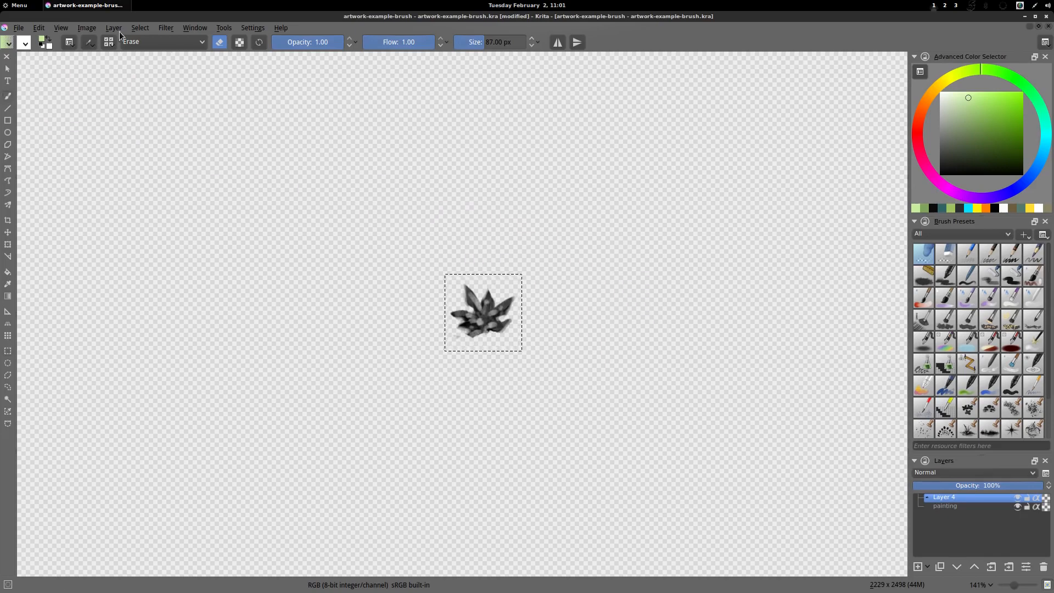
- Deselect the area around the leaf cluster and clear all pixels from Layer 4
click(140, 27)
click(158, 59)
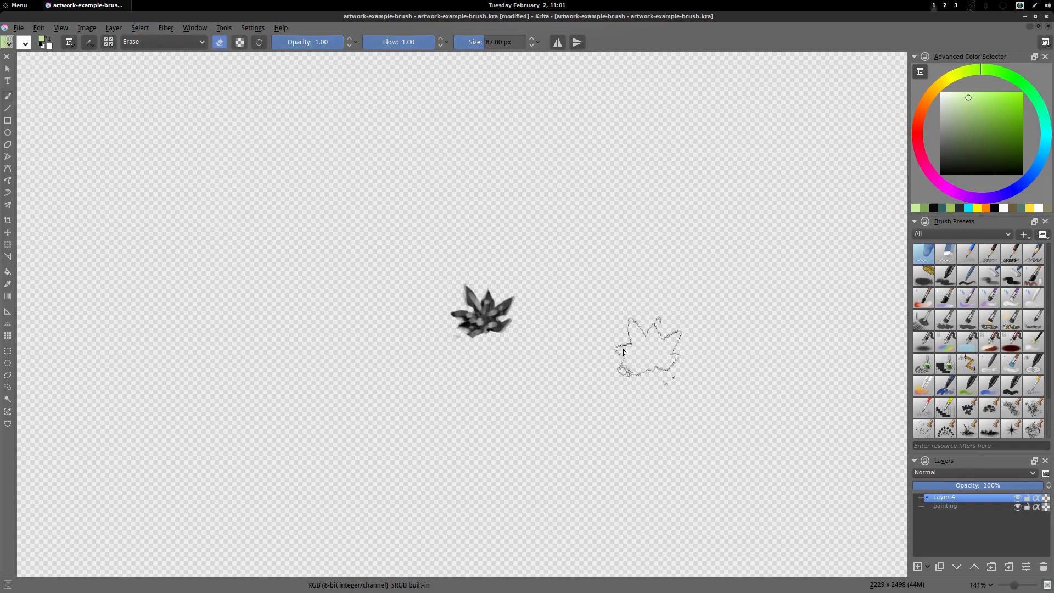
key(Delete)
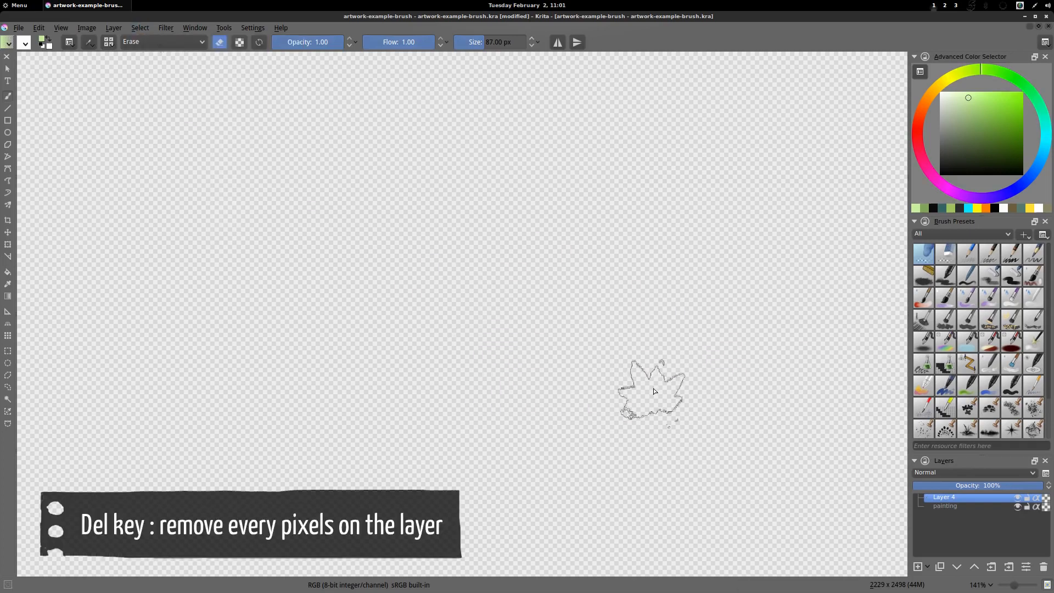
- Turn off isolation of Layer 4 to bring back the full forest painting
right_click(961, 497)
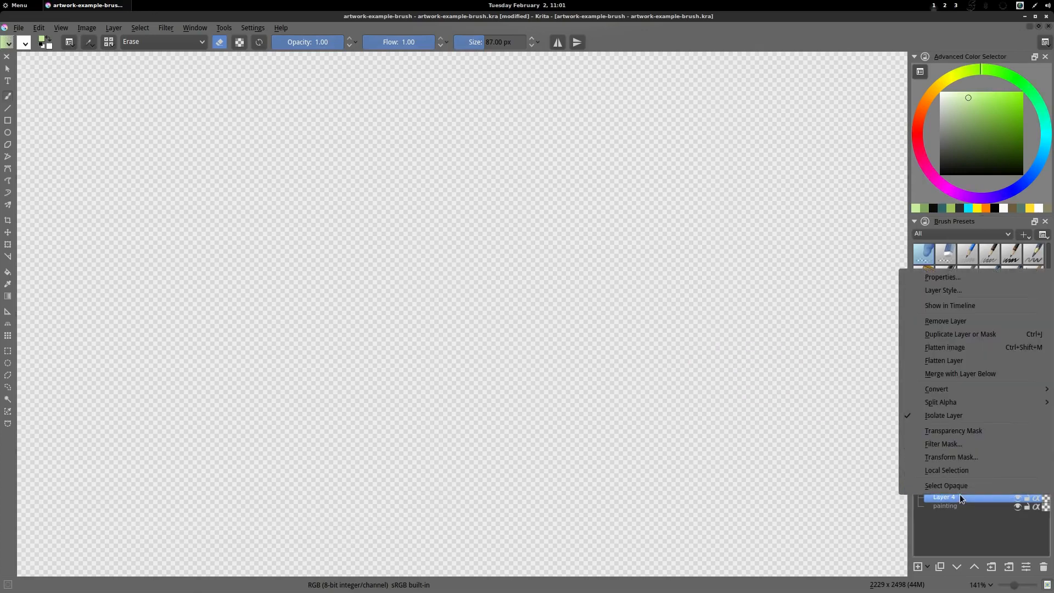
click(939, 417)
scroll(515, 294, down, 2)
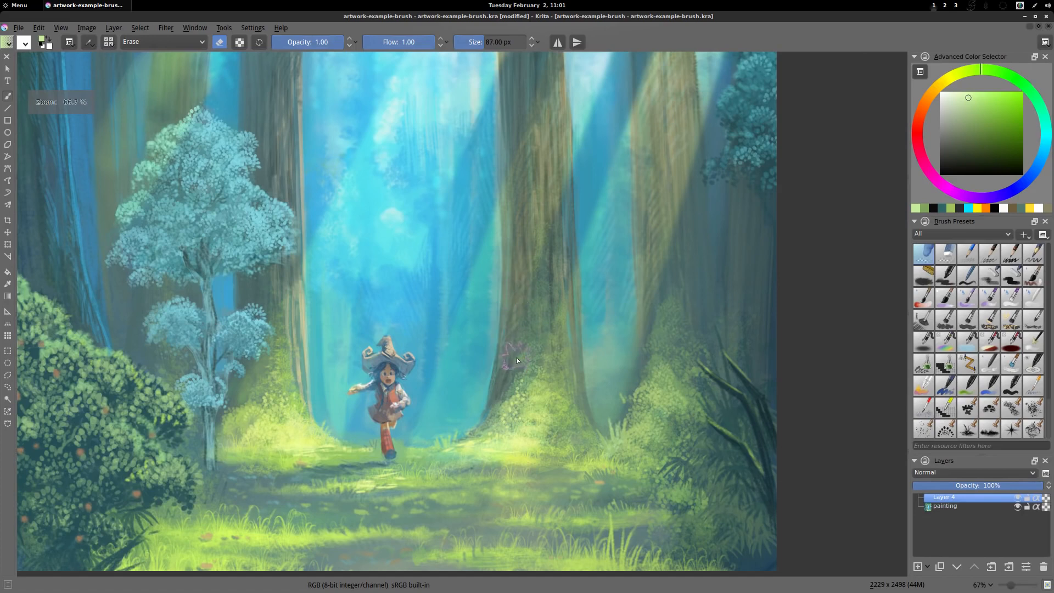
drag(543, 355, 634, 376)
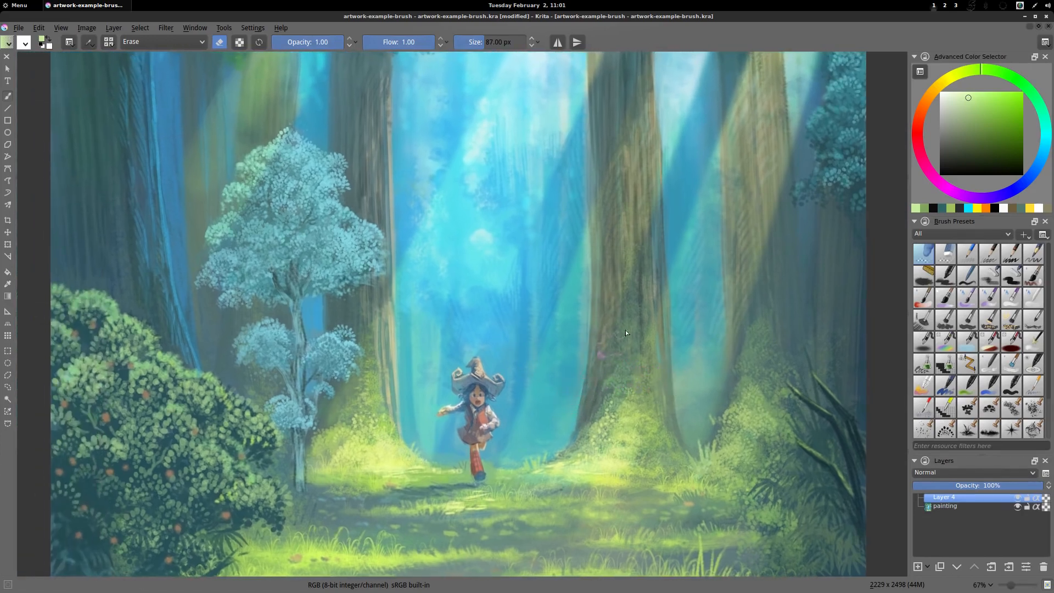
- Paint medium-green foliage with the 87 px leaf stamp on both sides of the large tree trunk's base
click(1000, 117)
drag(569, 395, 584, 397)
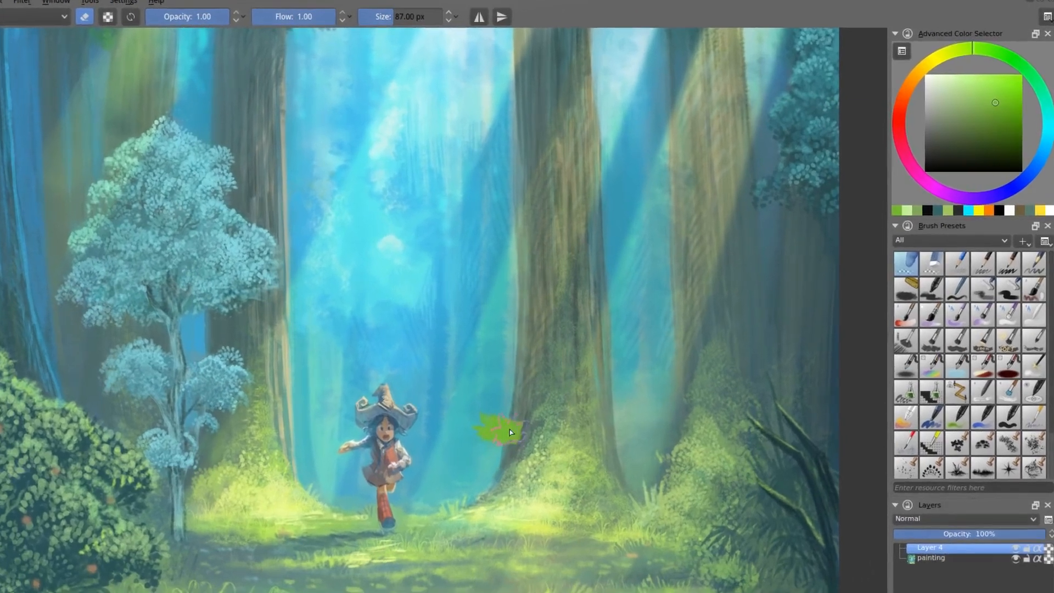
mouse_move(515, 401)
mouse_down()
mouse_move(522, 372)
mouse_move(586, 376)
mouse_up()
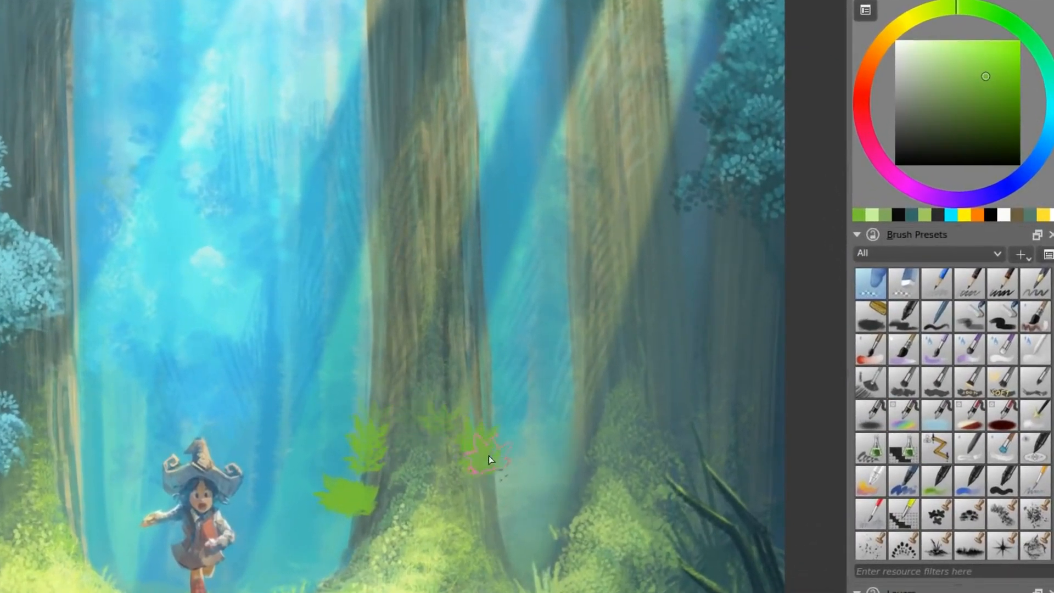
drag(489, 404, 511, 352)
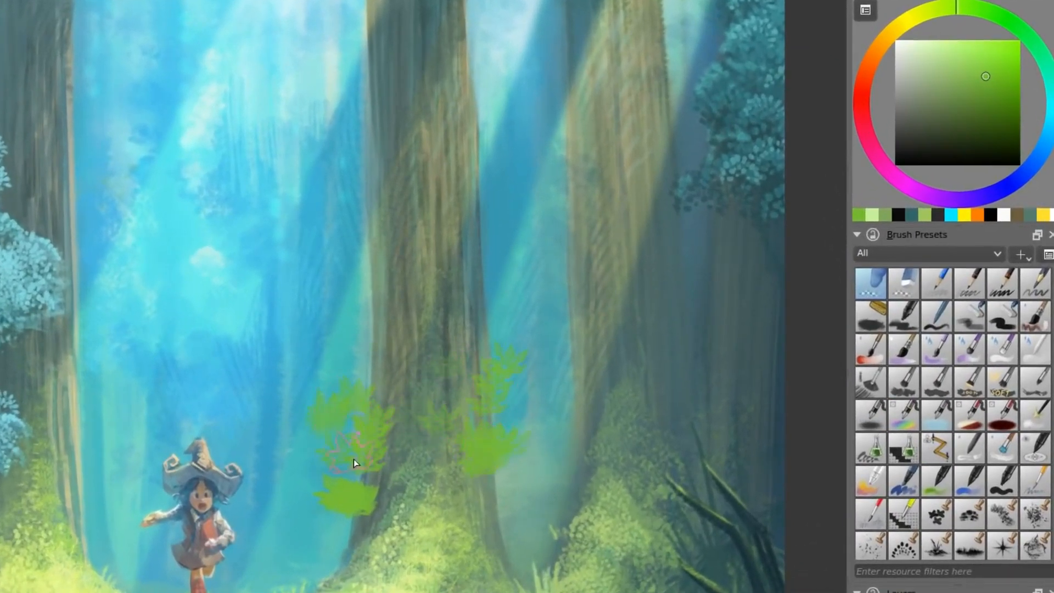
- Stamp lighter green leaves over both foliage clumps beside the large trunk
click(969, 43)
mouse_move(333, 429)
mouse_down()
mouse_move(352, 400)
mouse_move(372, 418)
mouse_move(348, 441)
mouse_move(358, 458)
mouse_move(331, 492)
mouse_up()
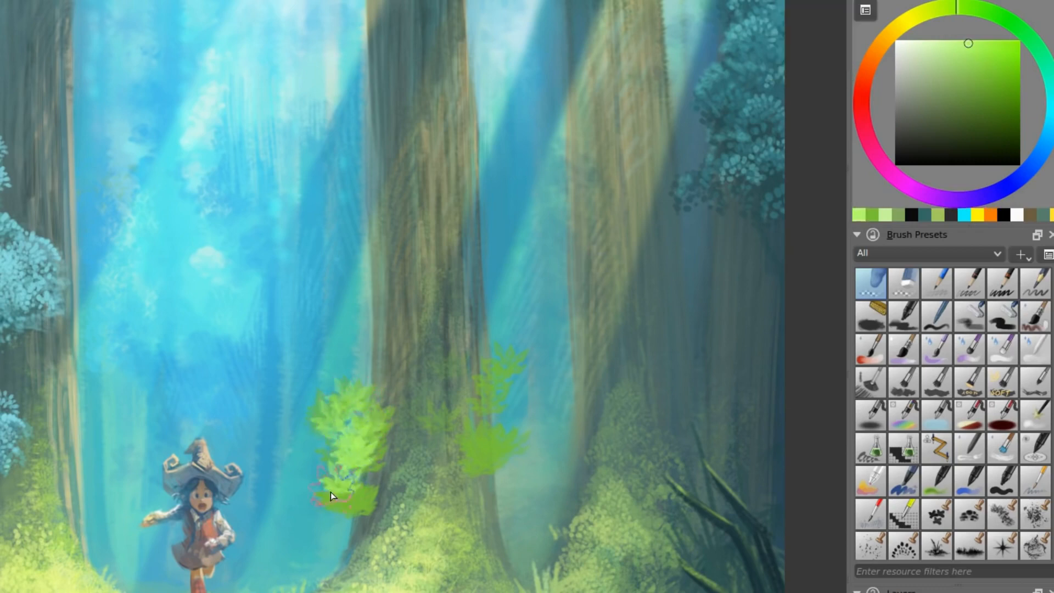
mouse_move(475, 453)
mouse_down()
mouse_move(509, 454)
mouse_move(484, 455)
mouse_up()
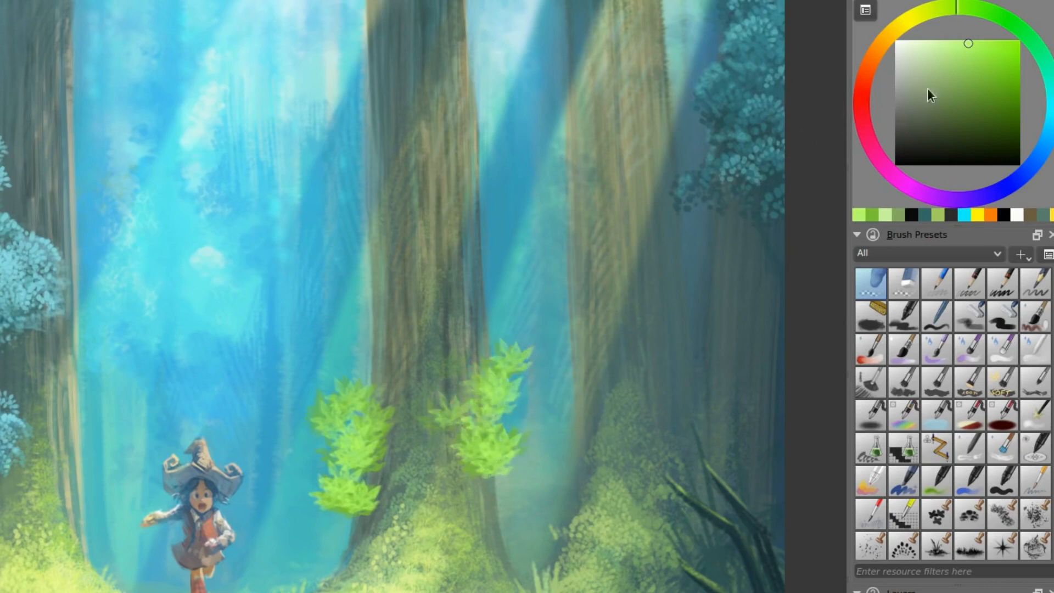
- Stamp pale yellow-green leaves over the upper part of the foliage clump to the right of the large trunk
click(936, 48)
drag(942, 15, 927, 9)
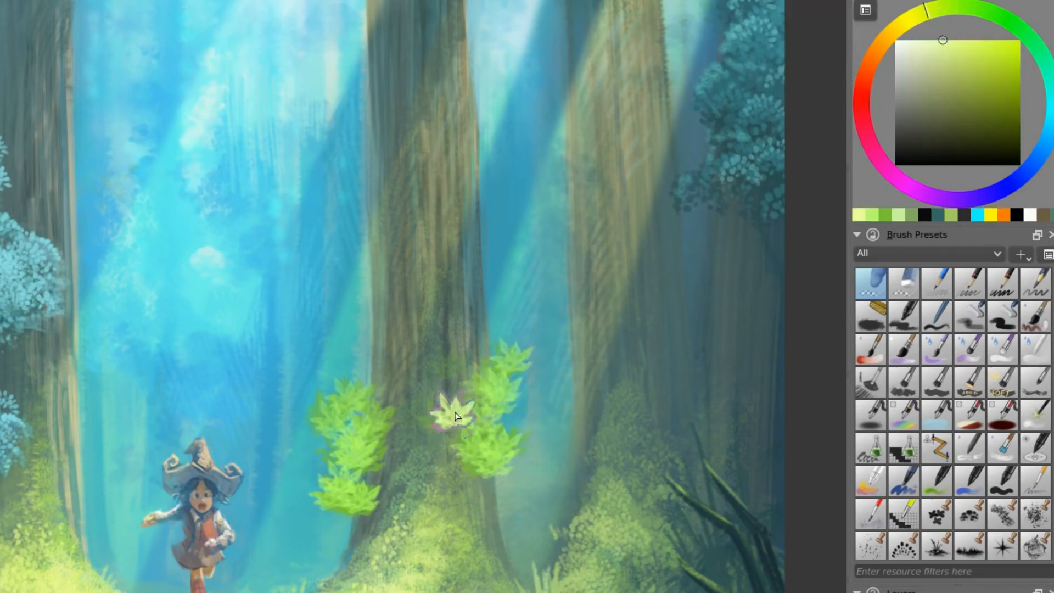
drag(461, 420, 505, 367)
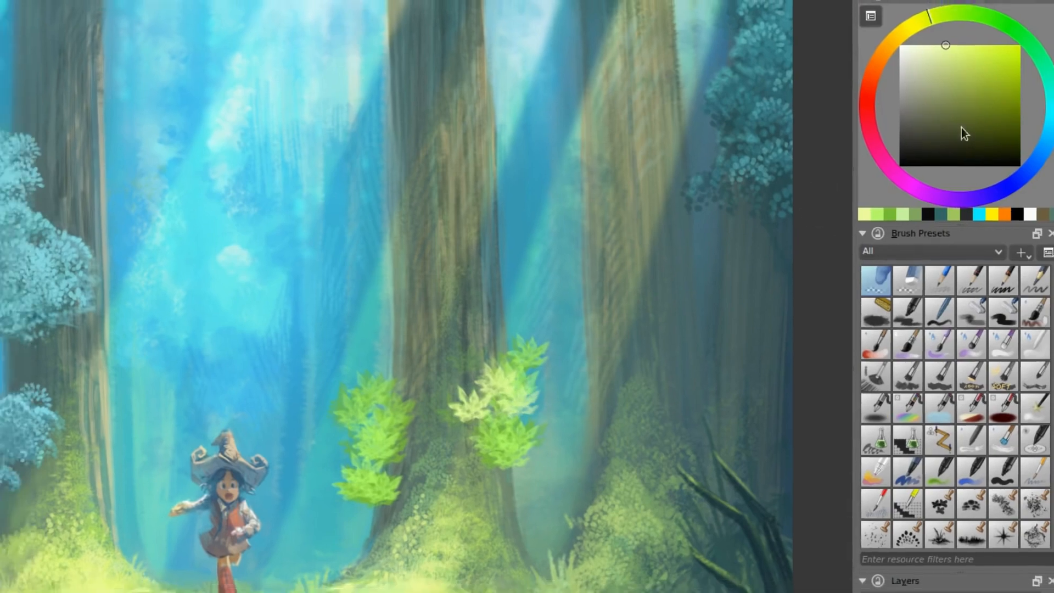
- Stamp near-black leaves at the lower edge of the foliage clump to the right of the large trunk
drag(1003, 140, 1016, 157)
drag(490, 476, 494, 486)
drag(673, 393, 649, 375)
- Stamp bright red leaf clusters on the mossy ground right of the large trunk and at the base of the trunk left of the character
click(918, 122)
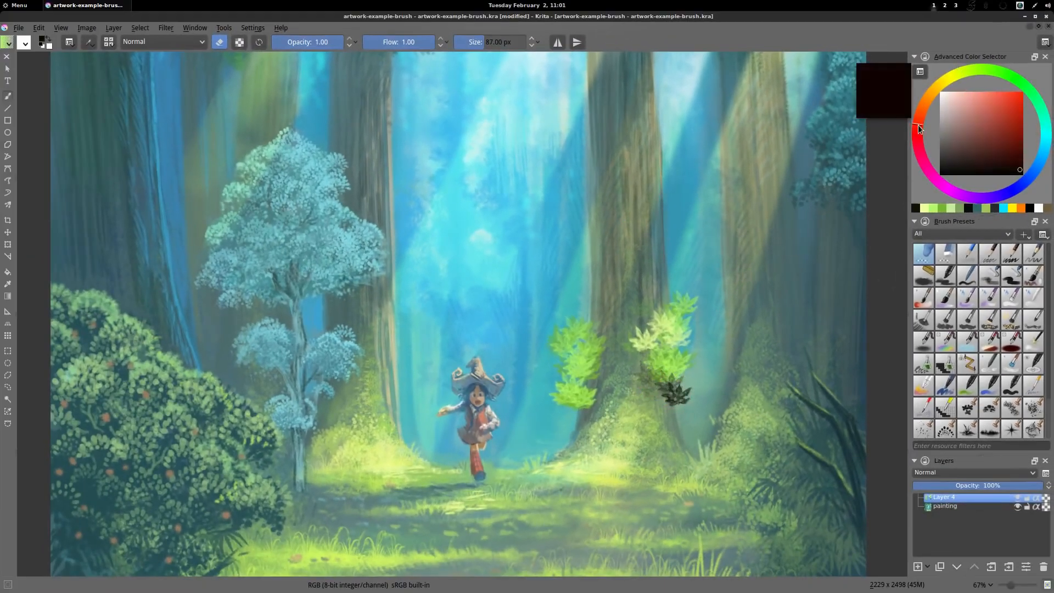
drag(1009, 112, 1020, 94)
drag(715, 460, 727, 444)
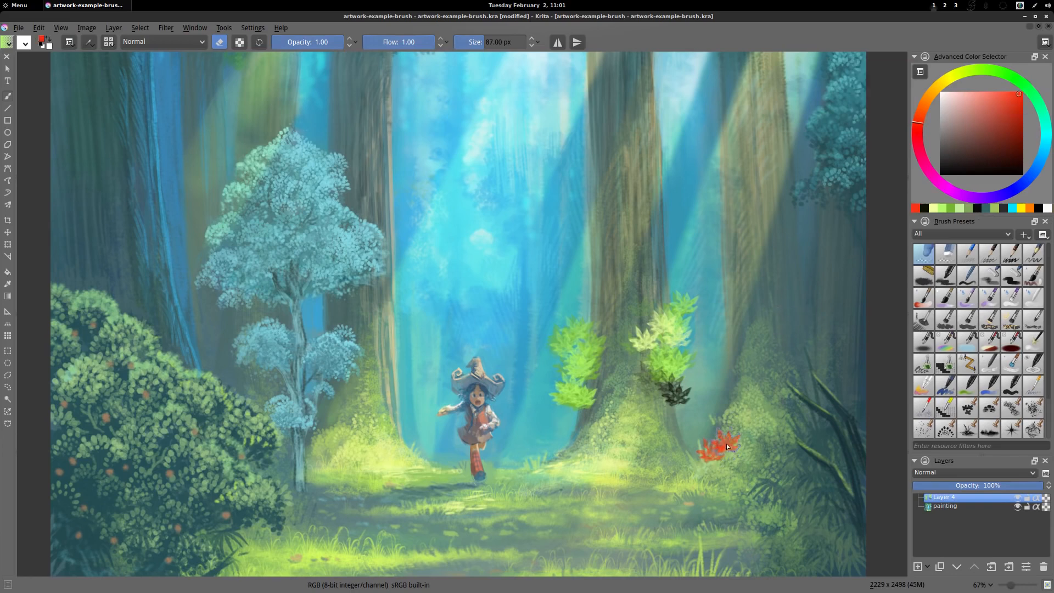
click(445, 463)
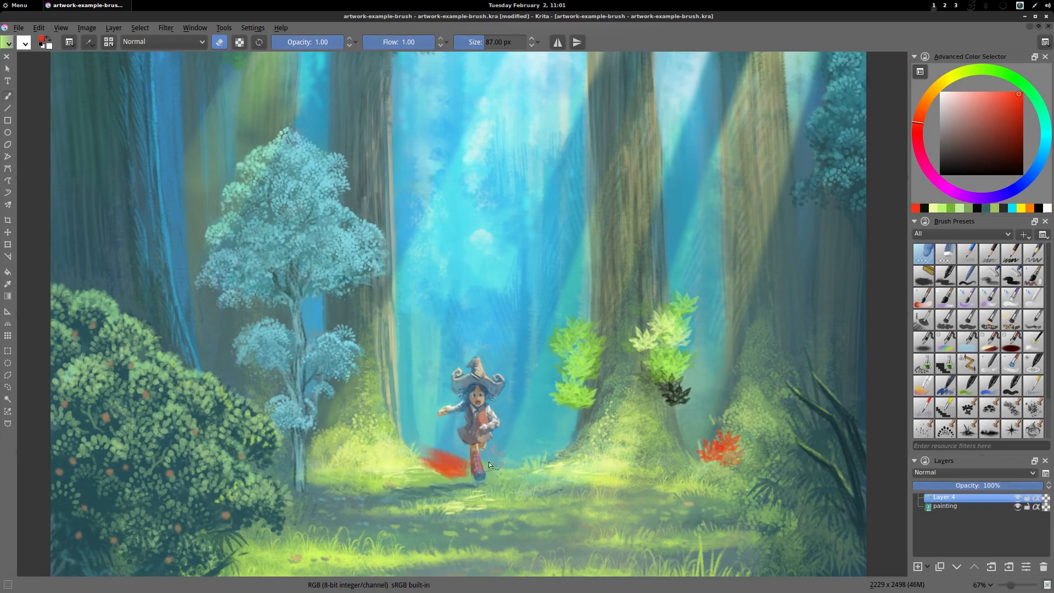
key(ctrl+z)
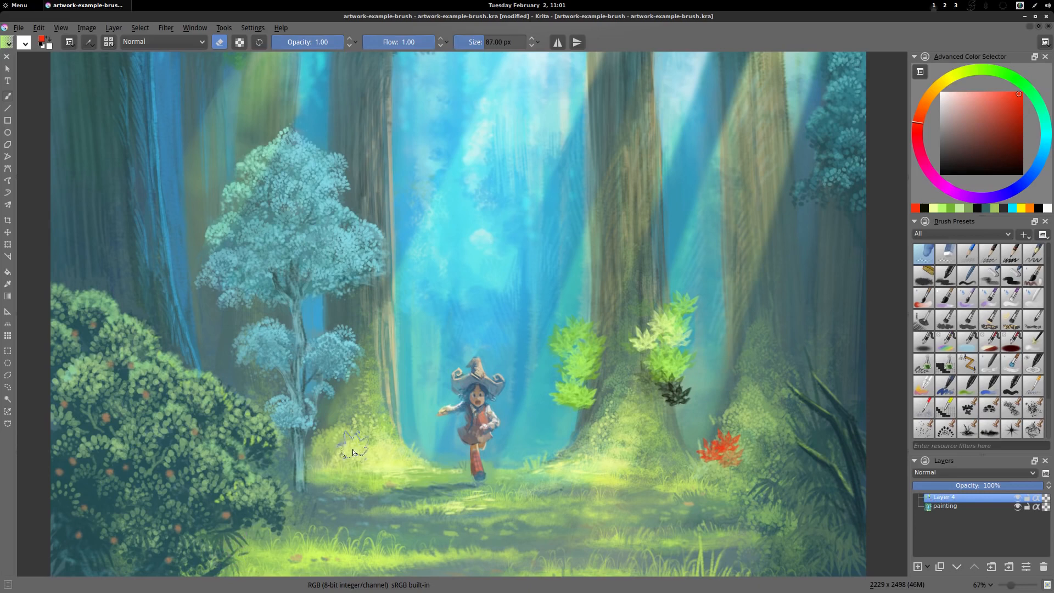
click(354, 447)
click(367, 448)
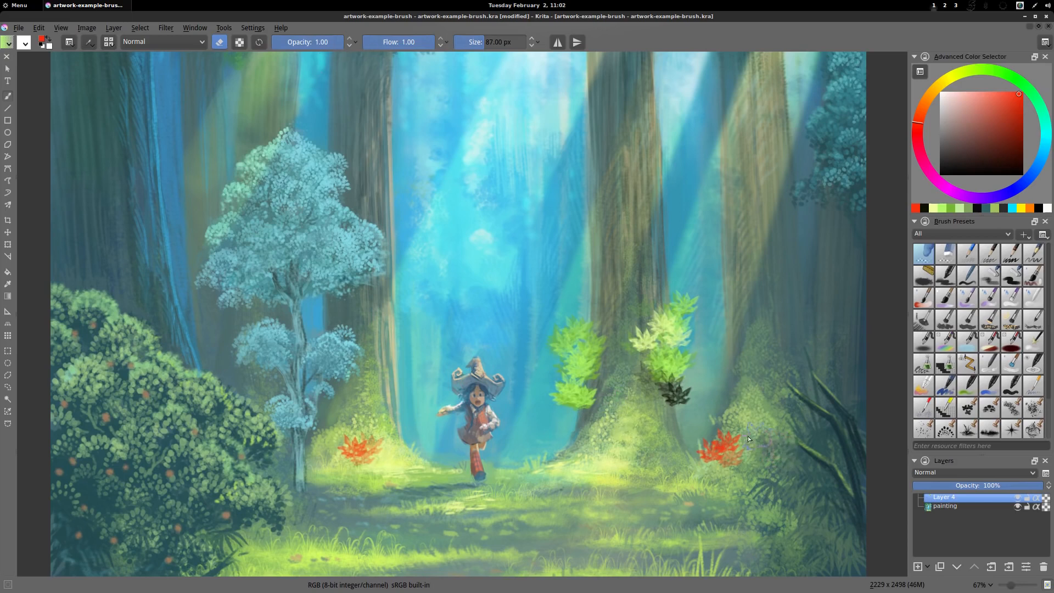
- Clear the brush editor's scratchpad and stamp one black leaf cluster on it as the preset preview
key(plus)
key(plus)
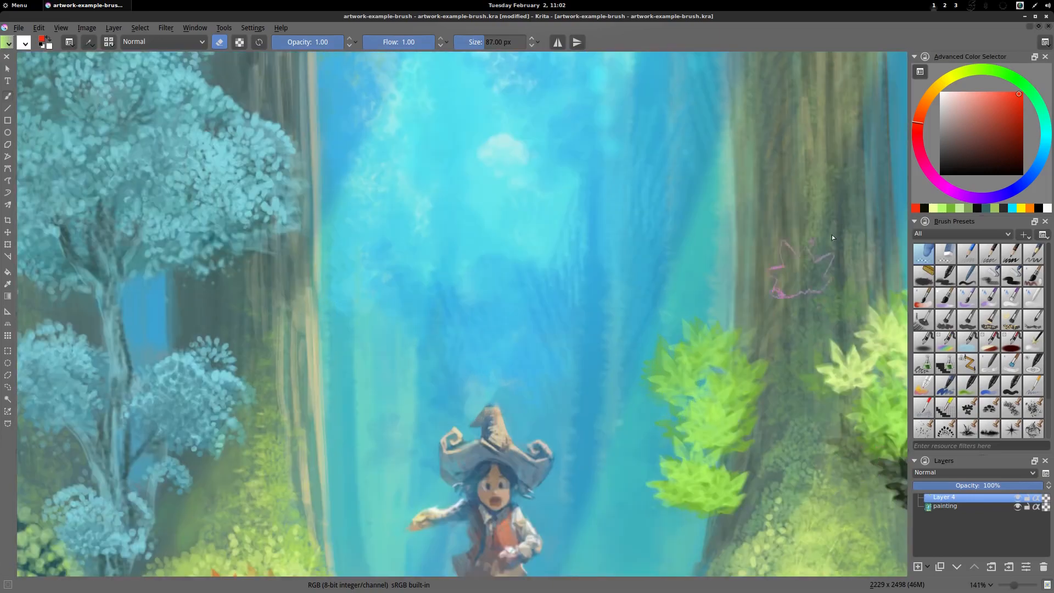
drag(995, 155, 1028, 184)
click(89, 43)
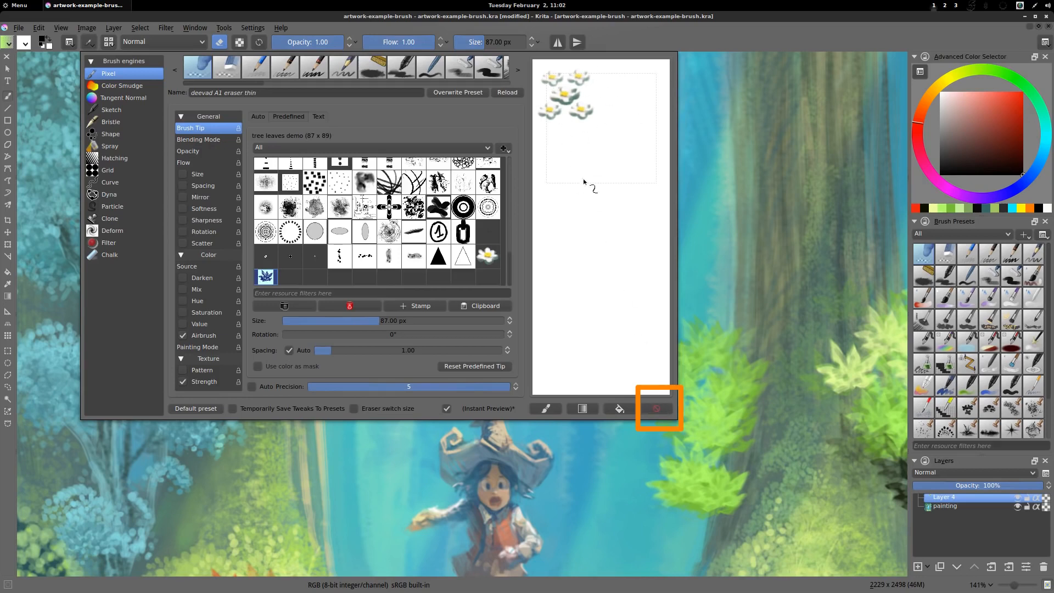
click(656, 408)
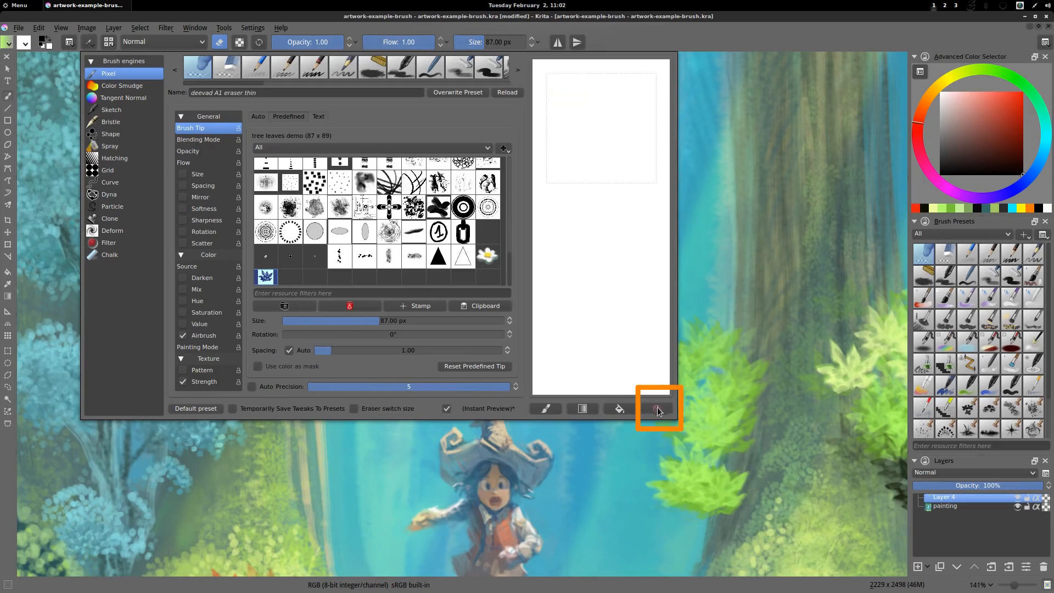
click(600, 127)
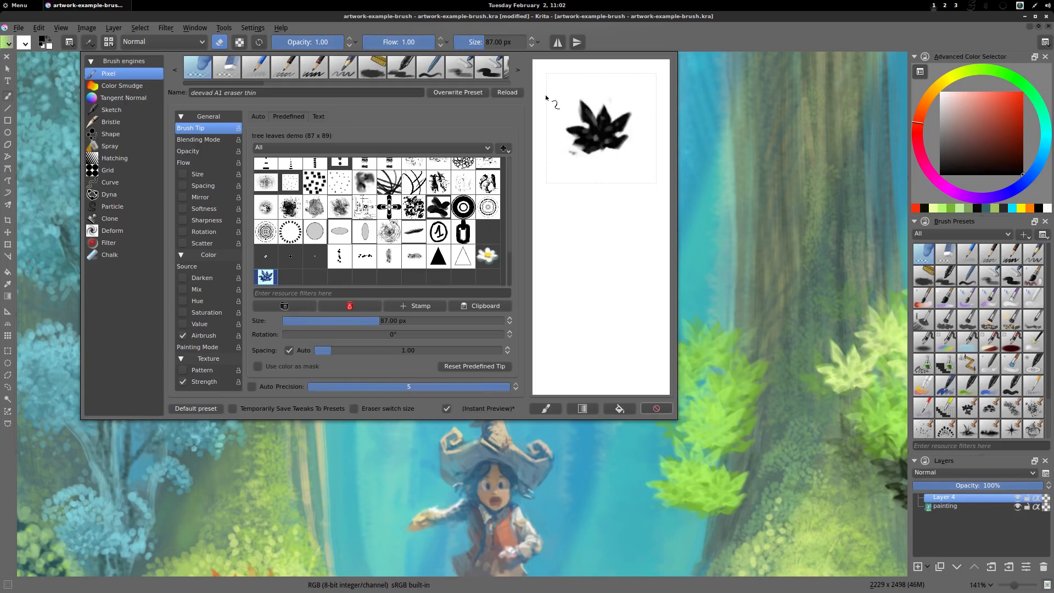
- Name the leaf brush "deevad leaves demo video" and save it as a new preset
drag(218, 92, 285, 89)
key(BackSpace)
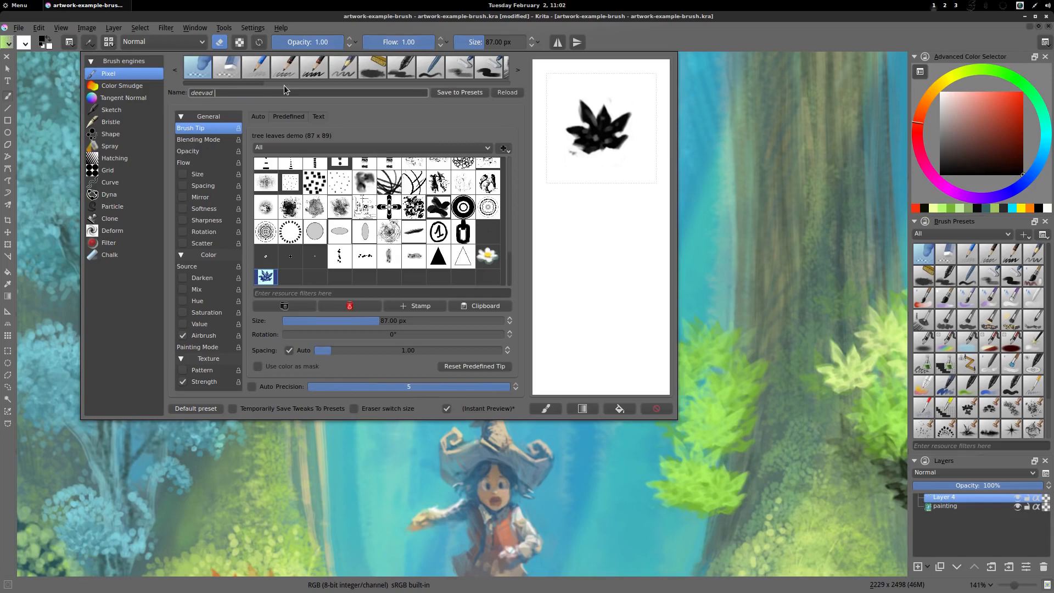
text(leaves demo video)
click(464, 94)
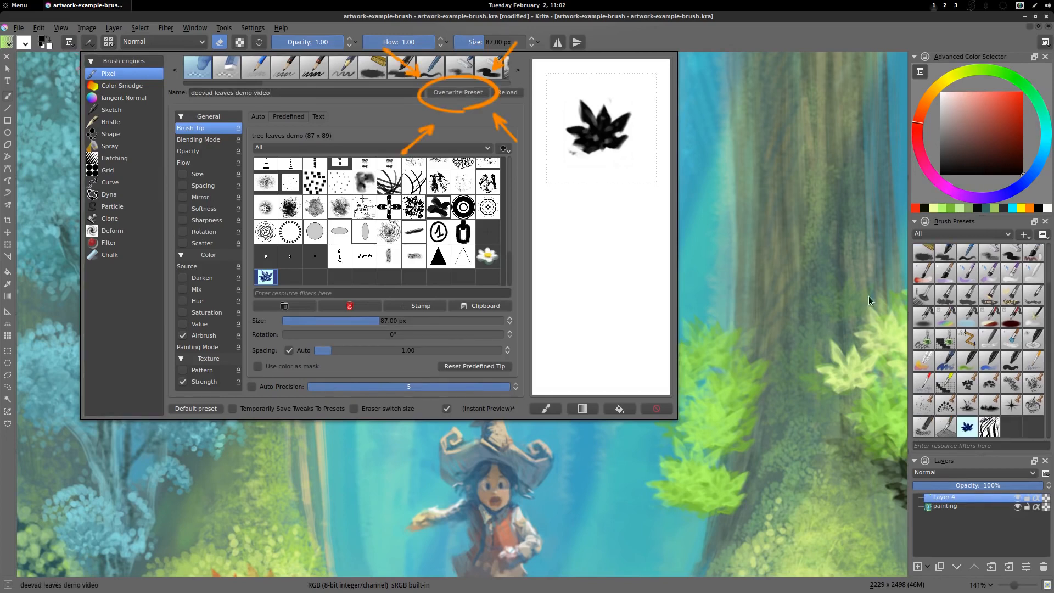
- Select the saved leaves preset and stamp black leaf clusters on the tree to the right of the large trunk
click(969, 432)
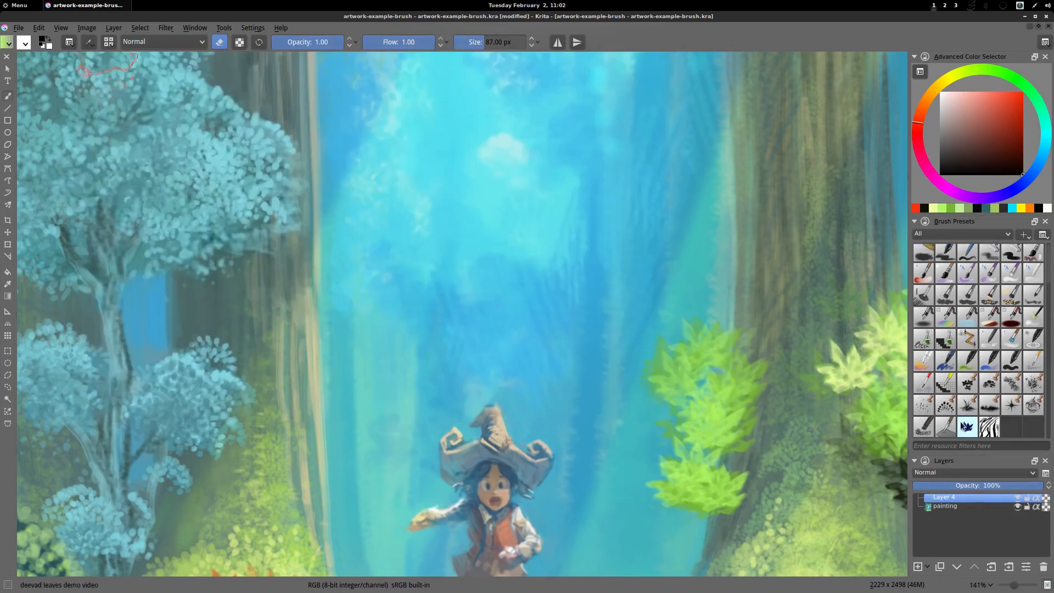
key(1)
drag(808, 342, 652, 243)
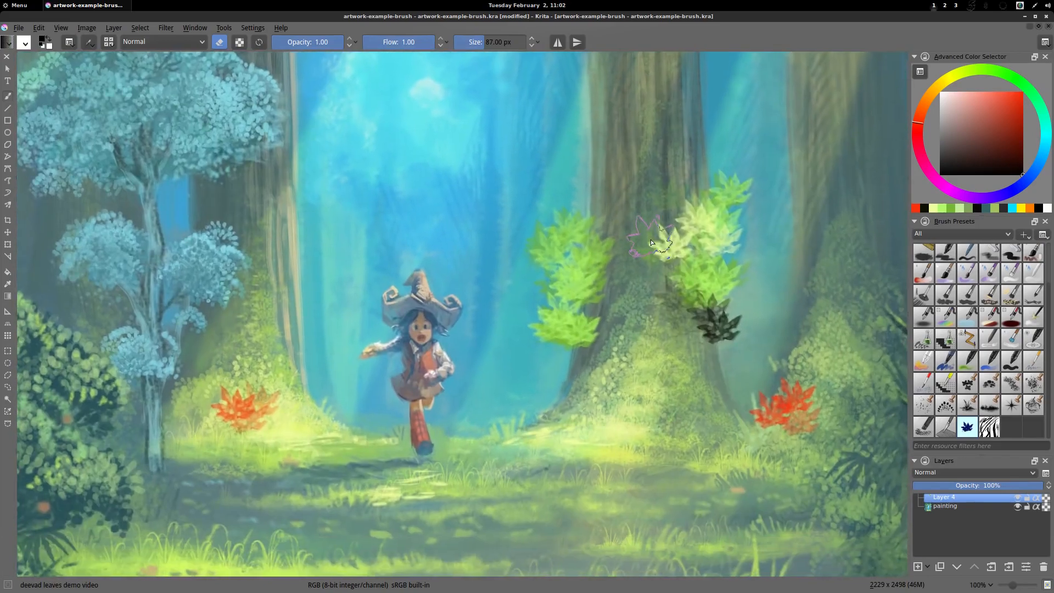
click(806, 302)
click(819, 271)
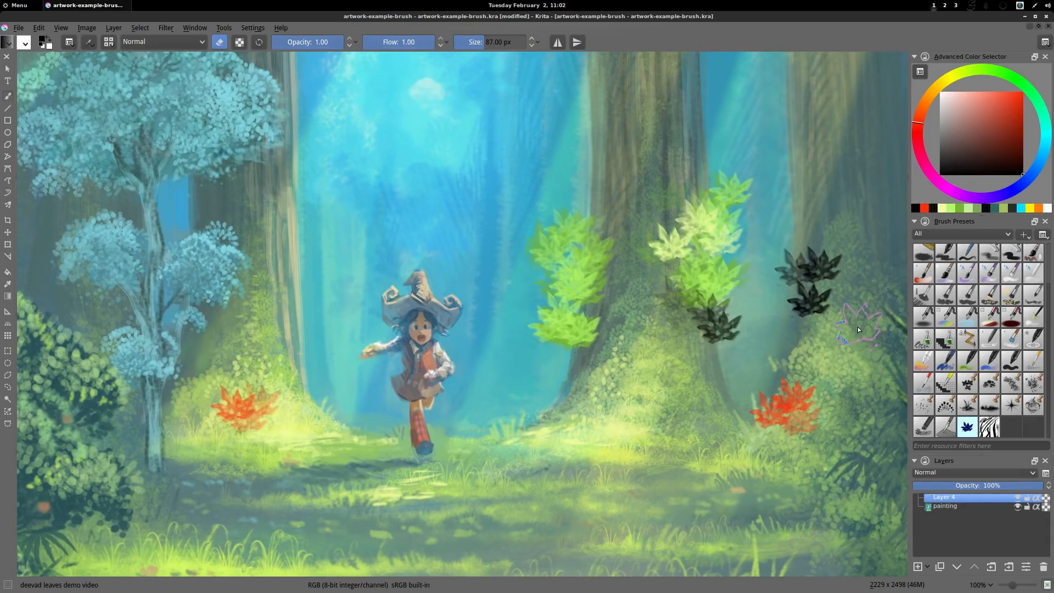